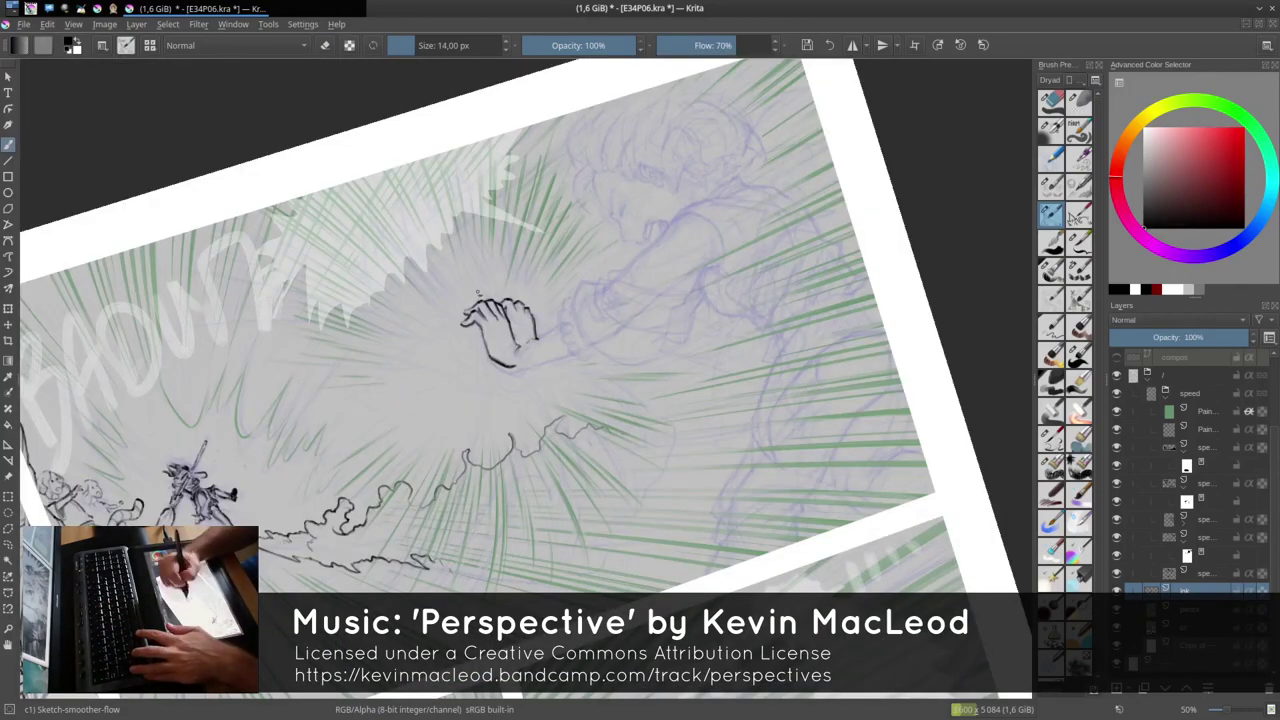
Step: Mirror-check the inked hands, save the page, and ink strokes on the character's coat
key(m)
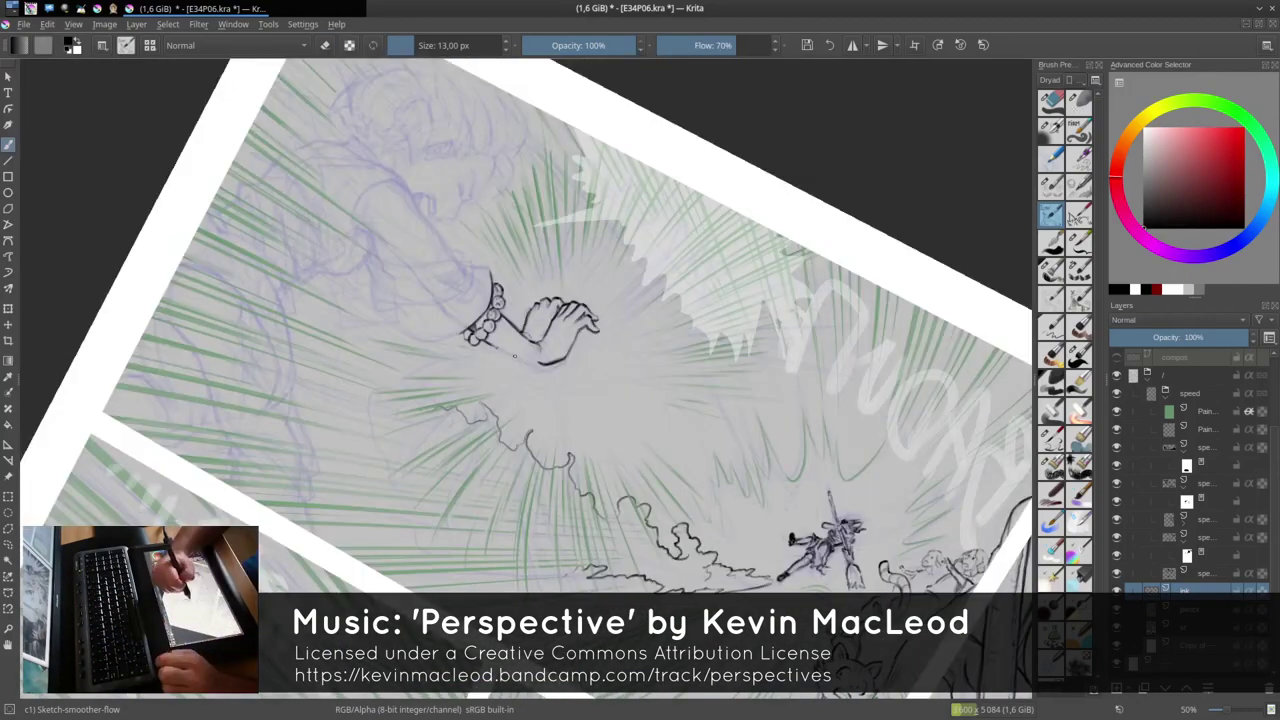
key(m)
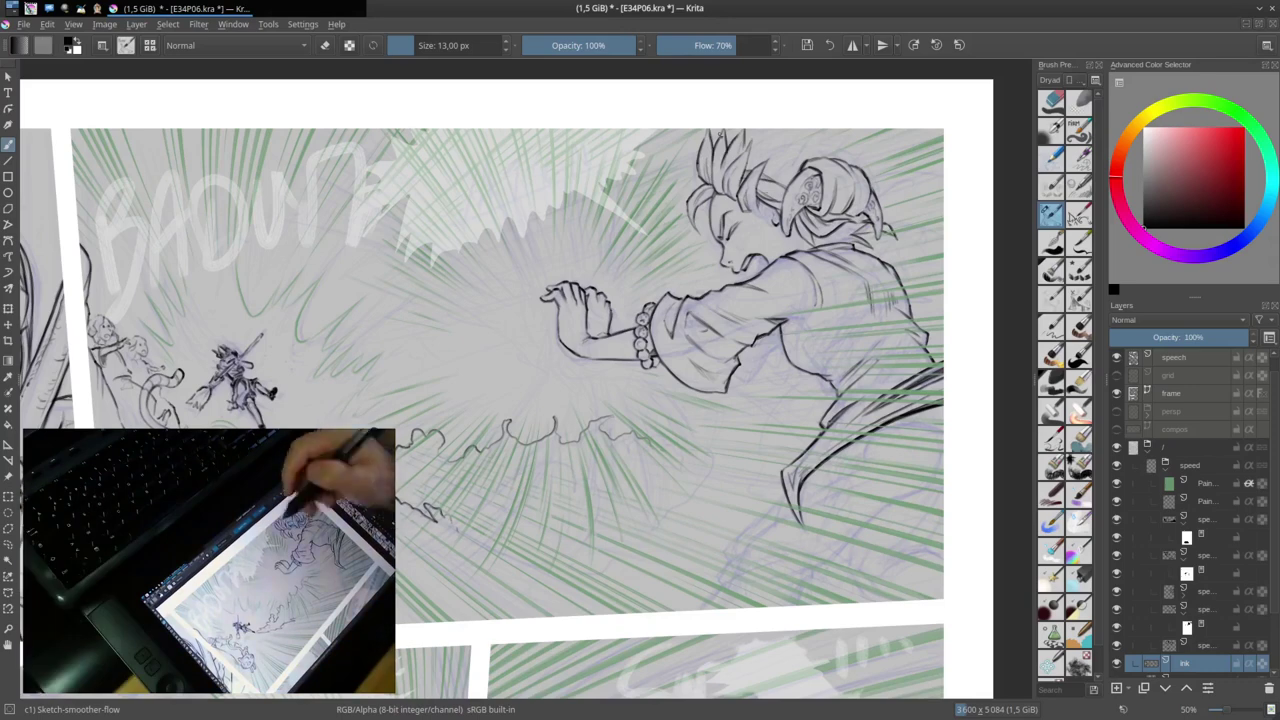
key(ctrl+s)
drag(866, 438, 806, 540)
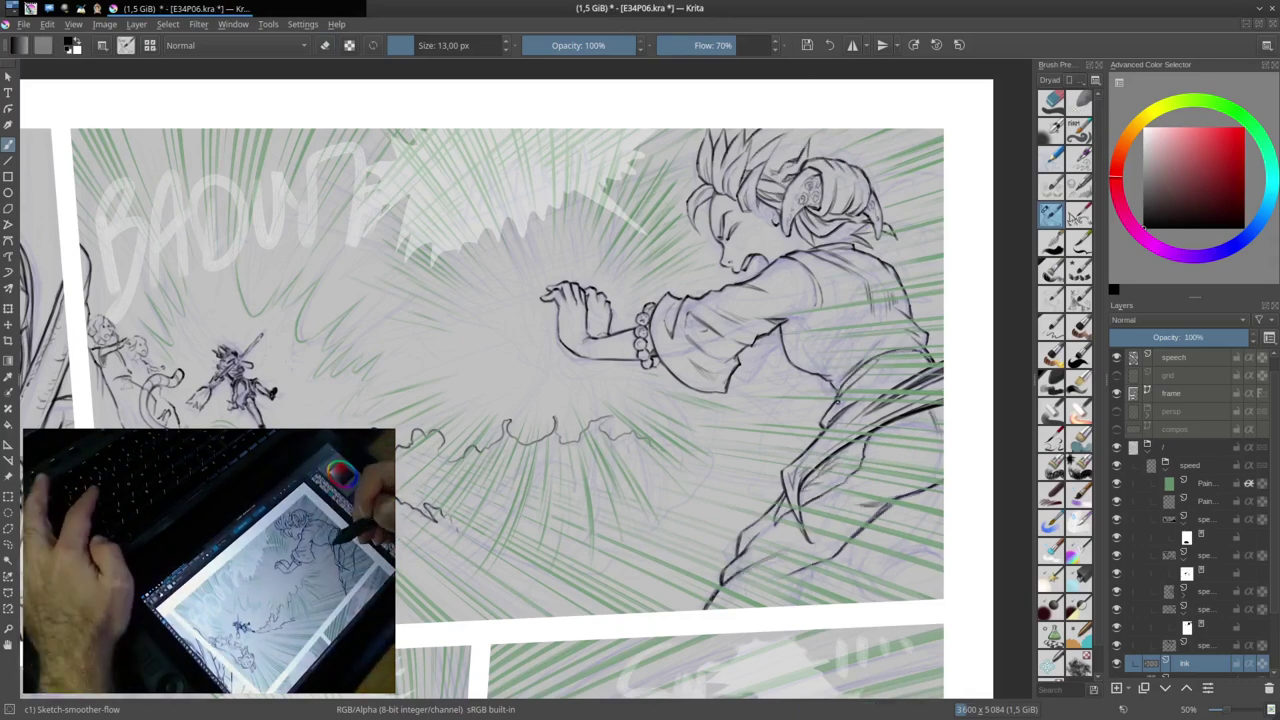
Step: Add small ink details near the hair and face and ink the shoulder line, mirror-checking the result
drag(816, 244, 856, 230)
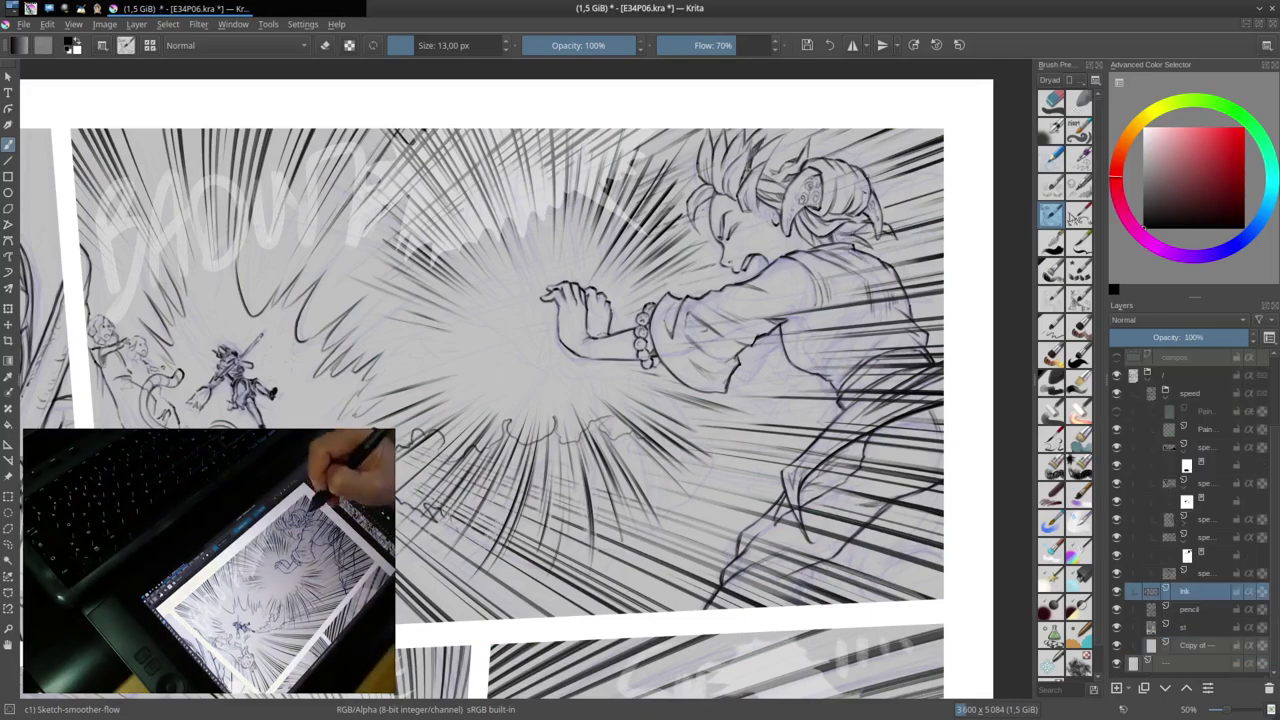
drag(728, 236, 733, 241)
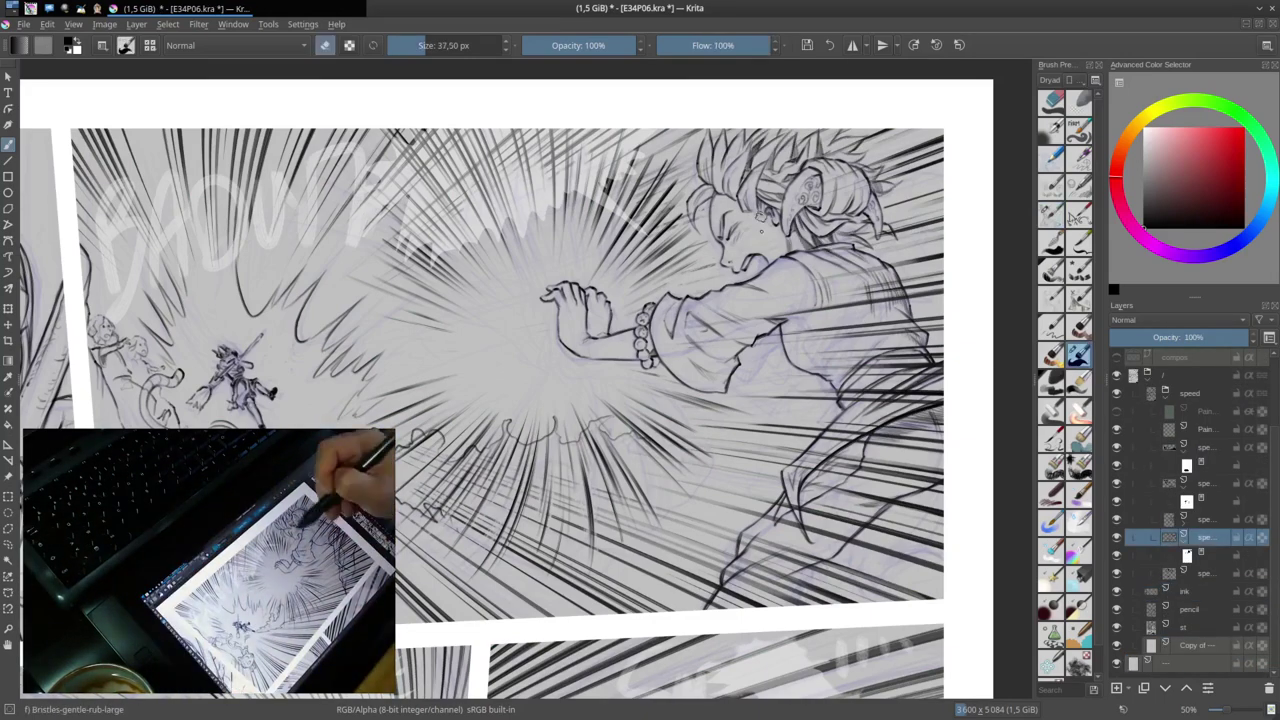
drag(776, 570, 800, 605)
drag(750, 335, 730, 388)
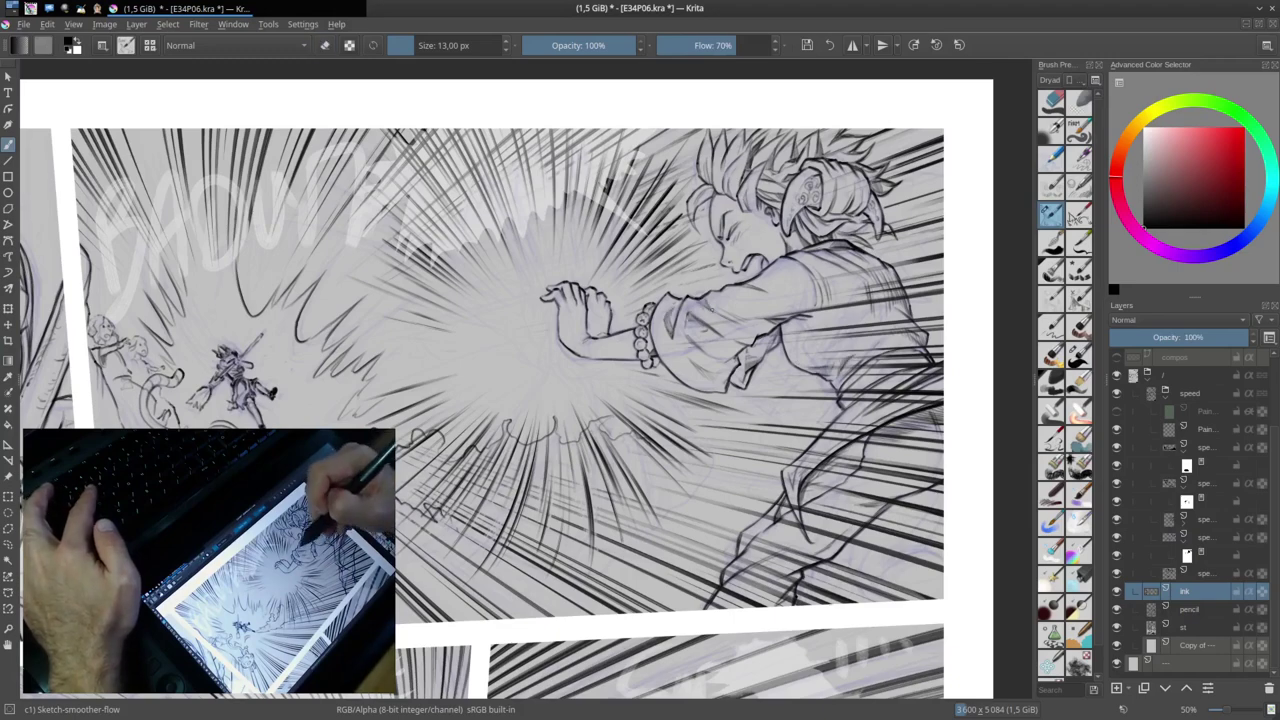
key(m)
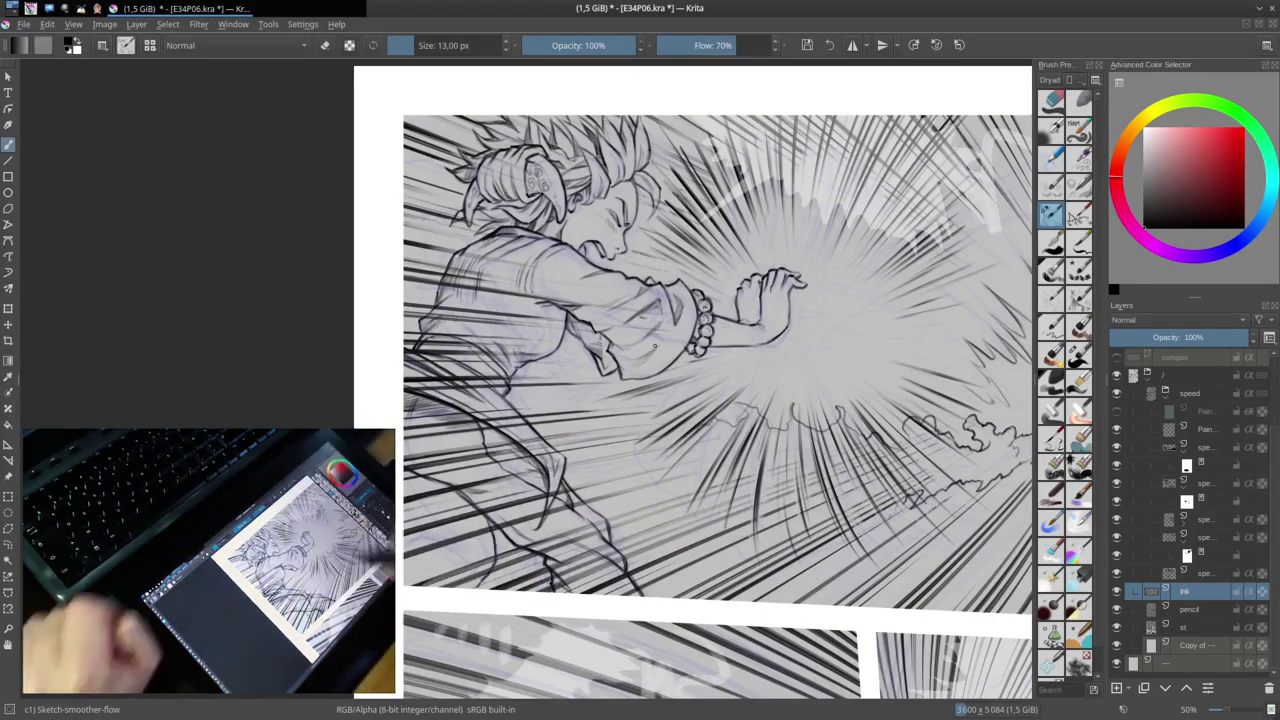
key(m)
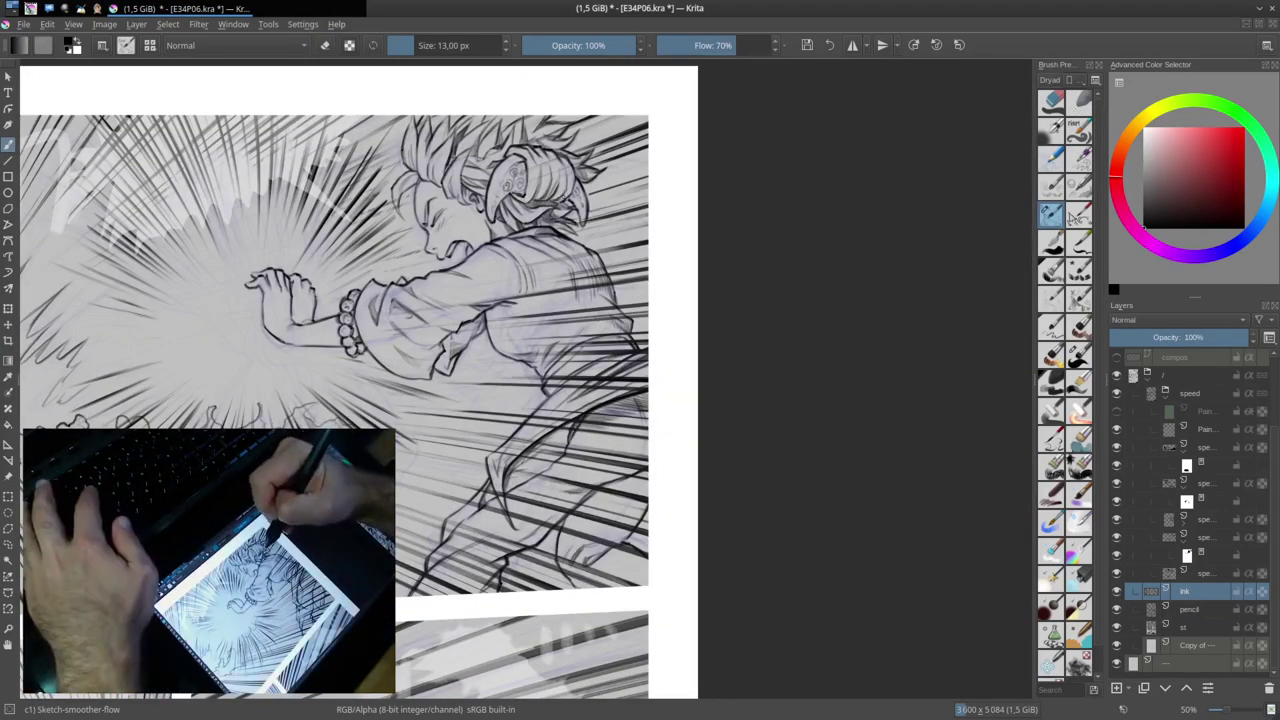
Step: Switch to a flat bristle brush in eraser mode and mark a zigzag on the runner's leg
click(1050, 297)
key(e)
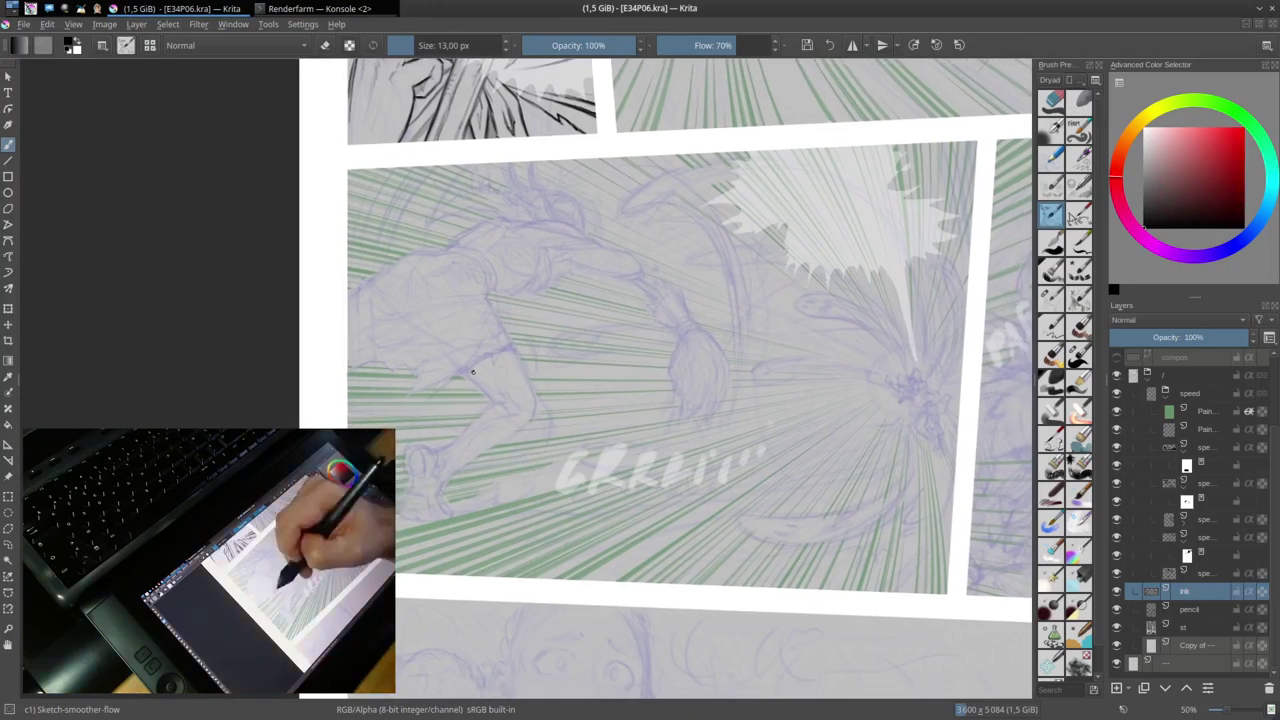
mouse_move(447, 390)
mouse_down()
mouse_move(537, 412)
mouse_move(440, 450)
mouse_up()
Step: Back in ink mode, outline the runner's leg and mirror-check the figure
key(e)
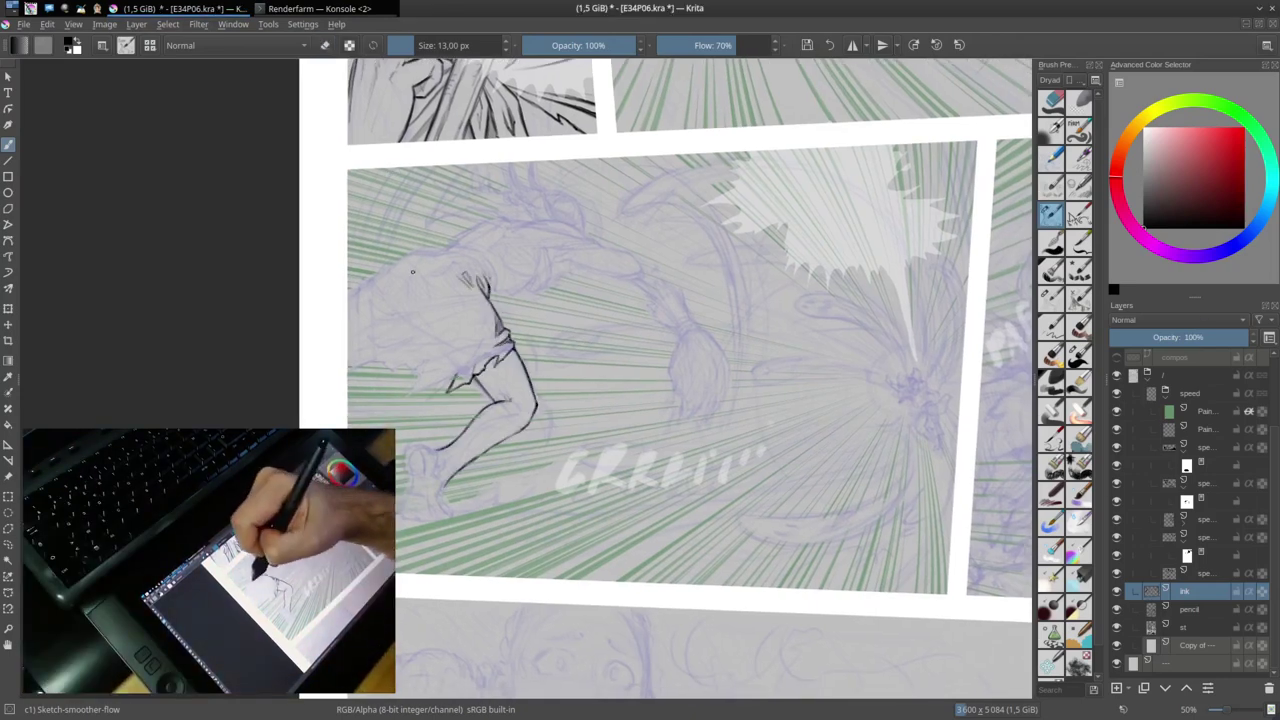
drag(392, 284, 497, 297)
drag(438, 450, 430, 472)
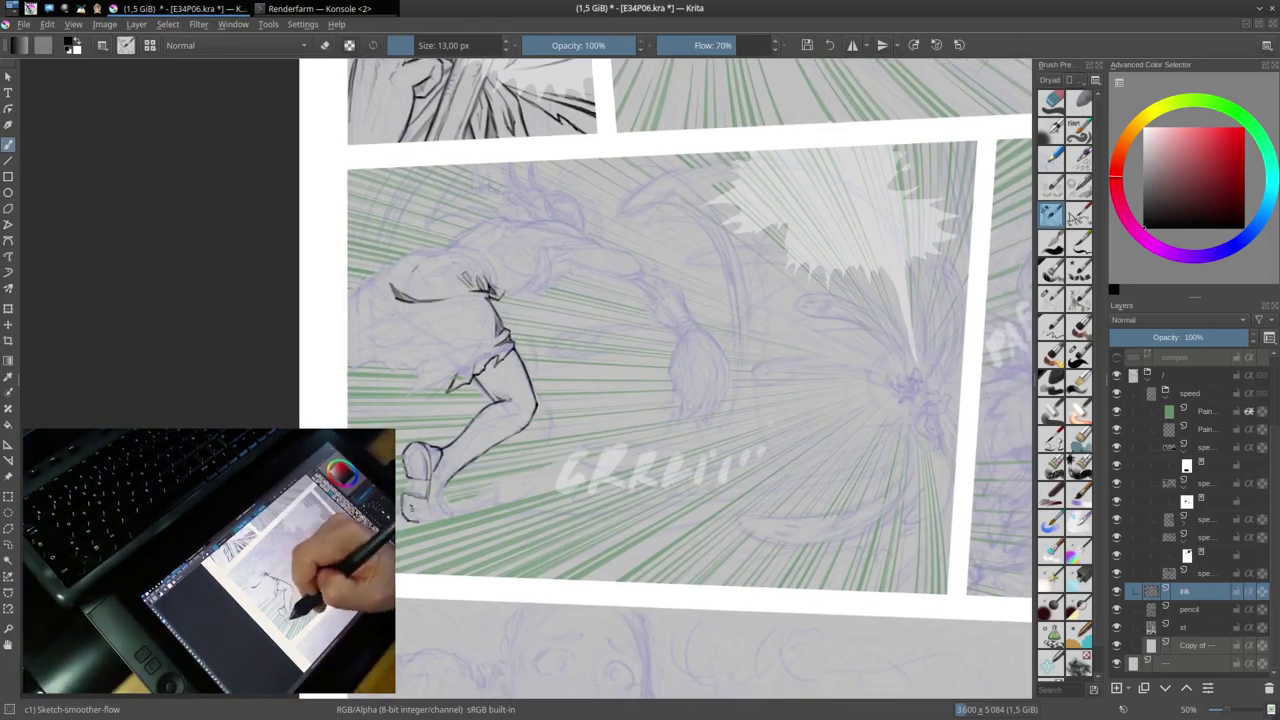
drag(436, 519, 411, 510)
drag(600, 400, 691, 335)
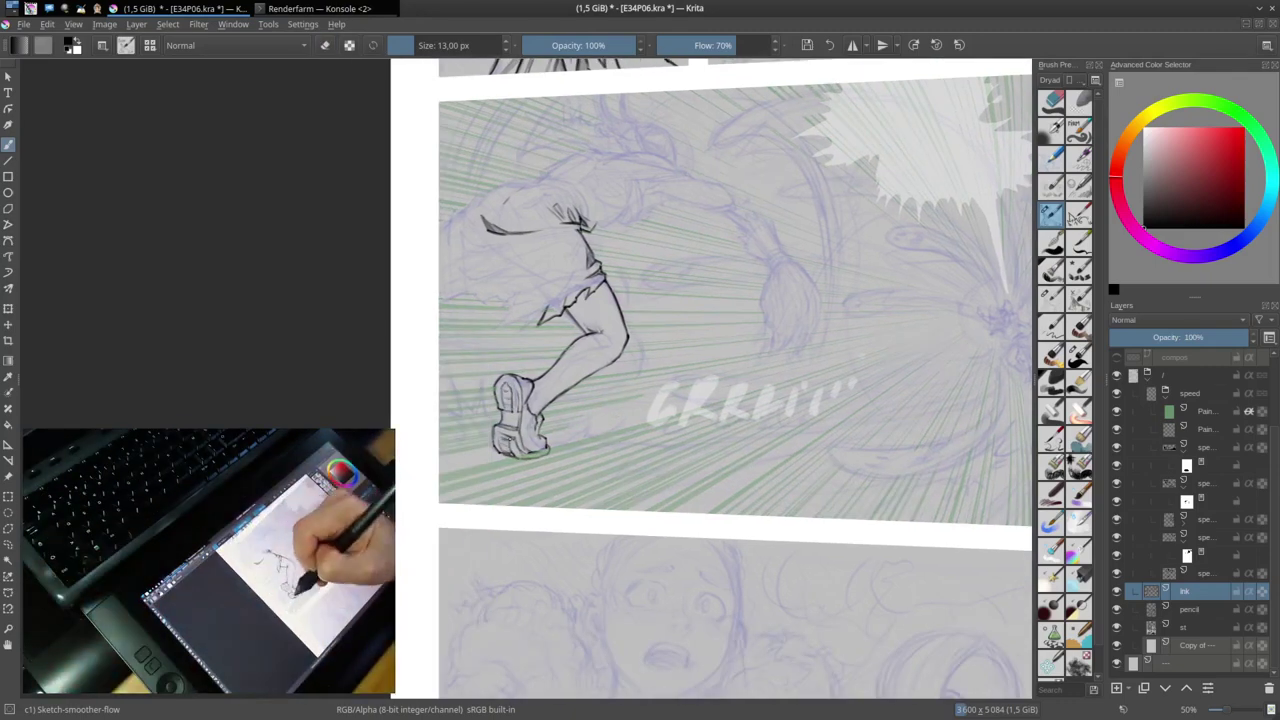
key(m)
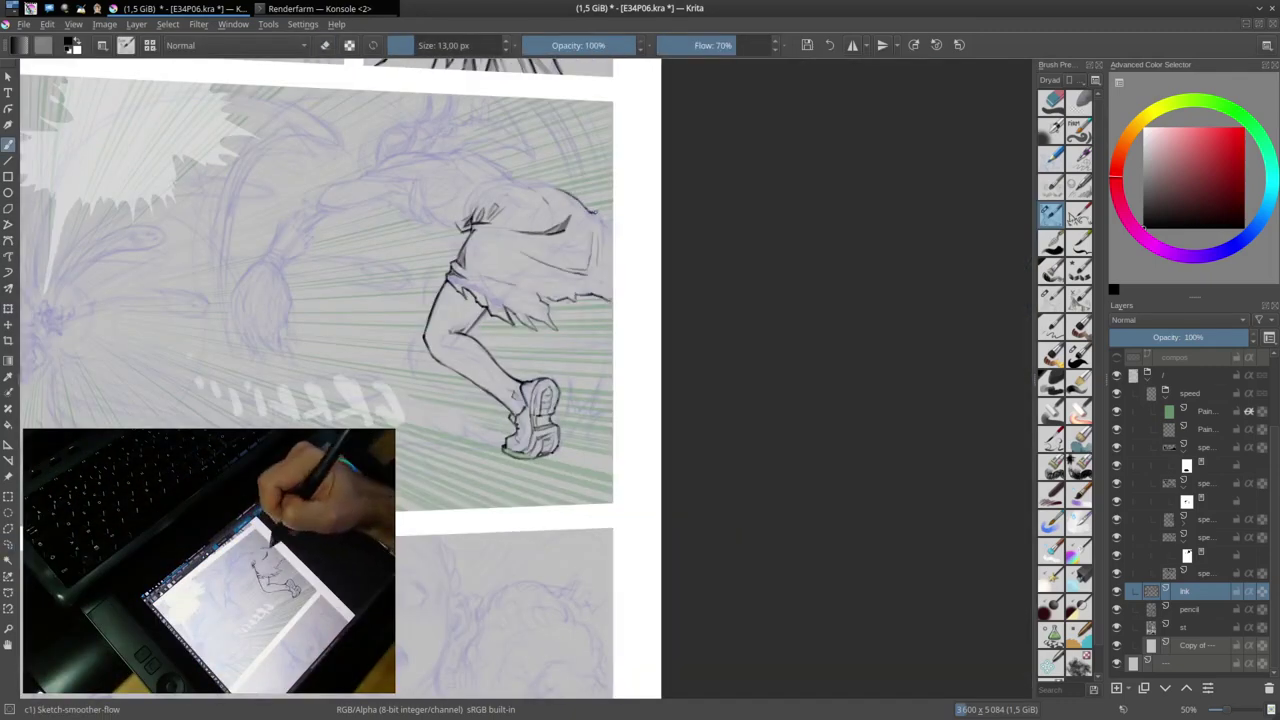
key(m)
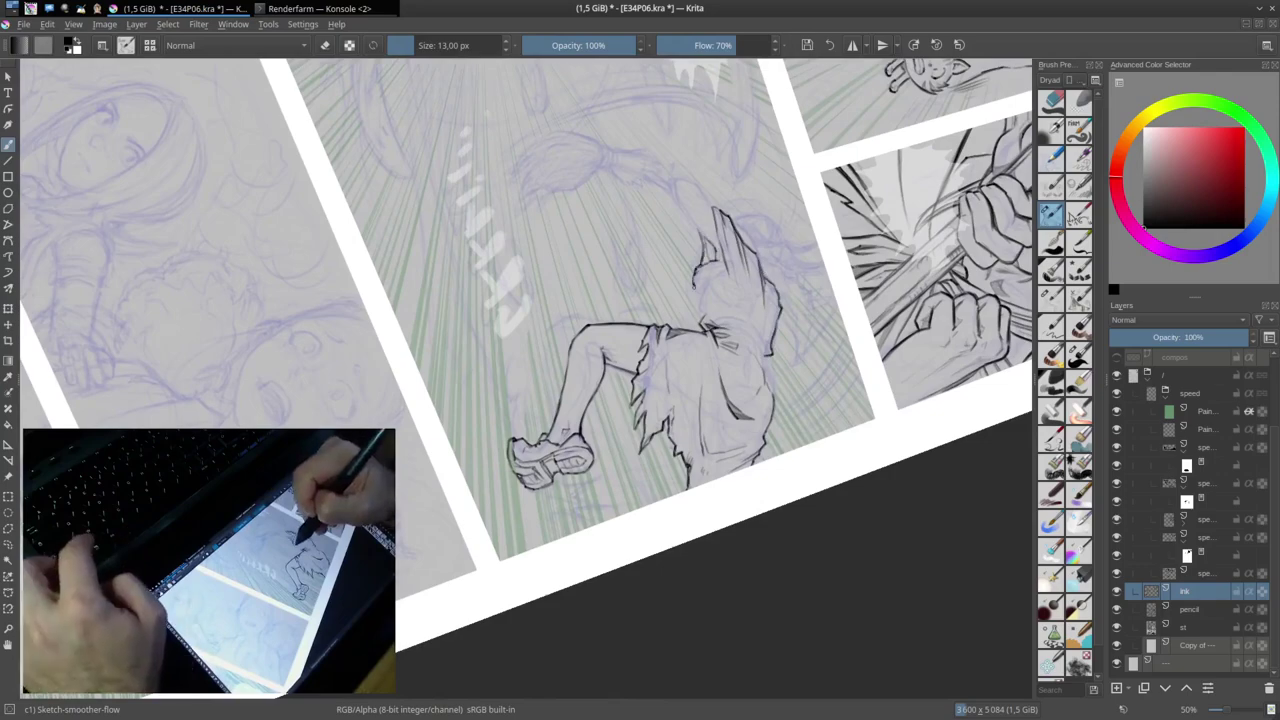
key(5)
key(m)
key(m)
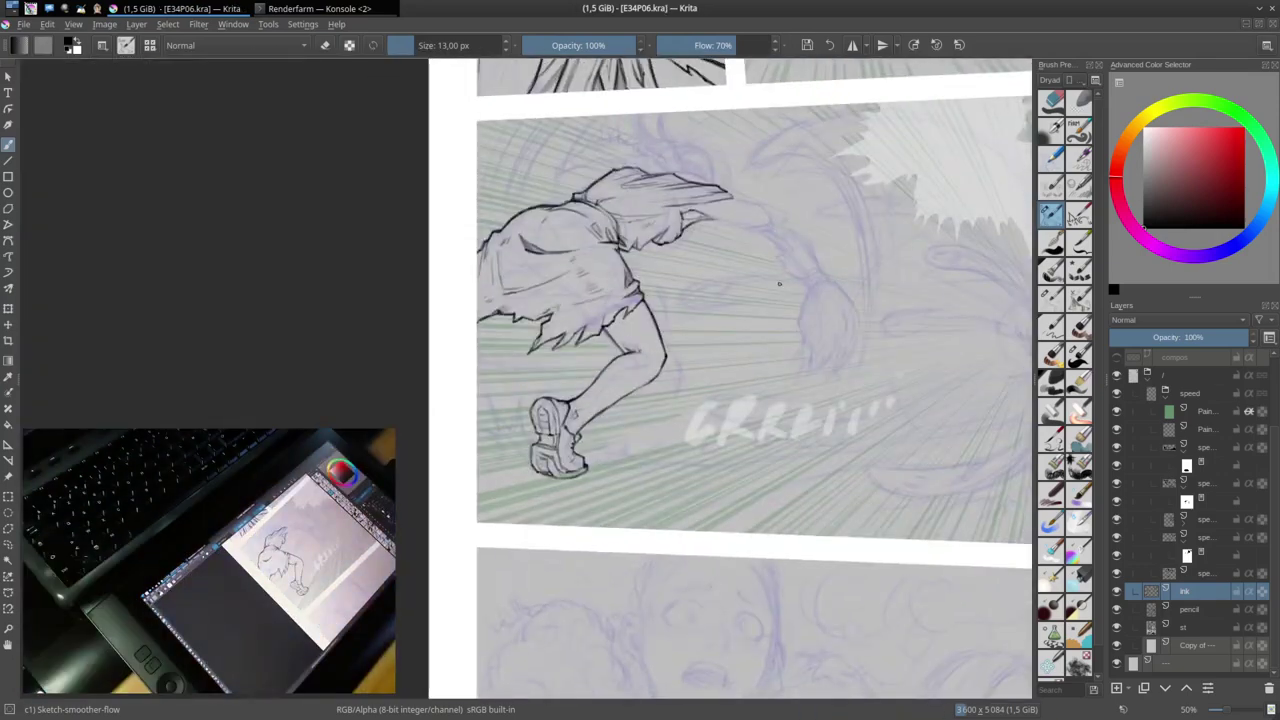
Step: Ink grass tufts and dust beside the runner's shoe and her flowing hair
mouse_move(590, 470)
mouse_down()
mouse_move(880, 383)
mouse_move(636, 432)
mouse_up()
drag(492, 452, 528, 402)
drag(735, 198, 773, 216)
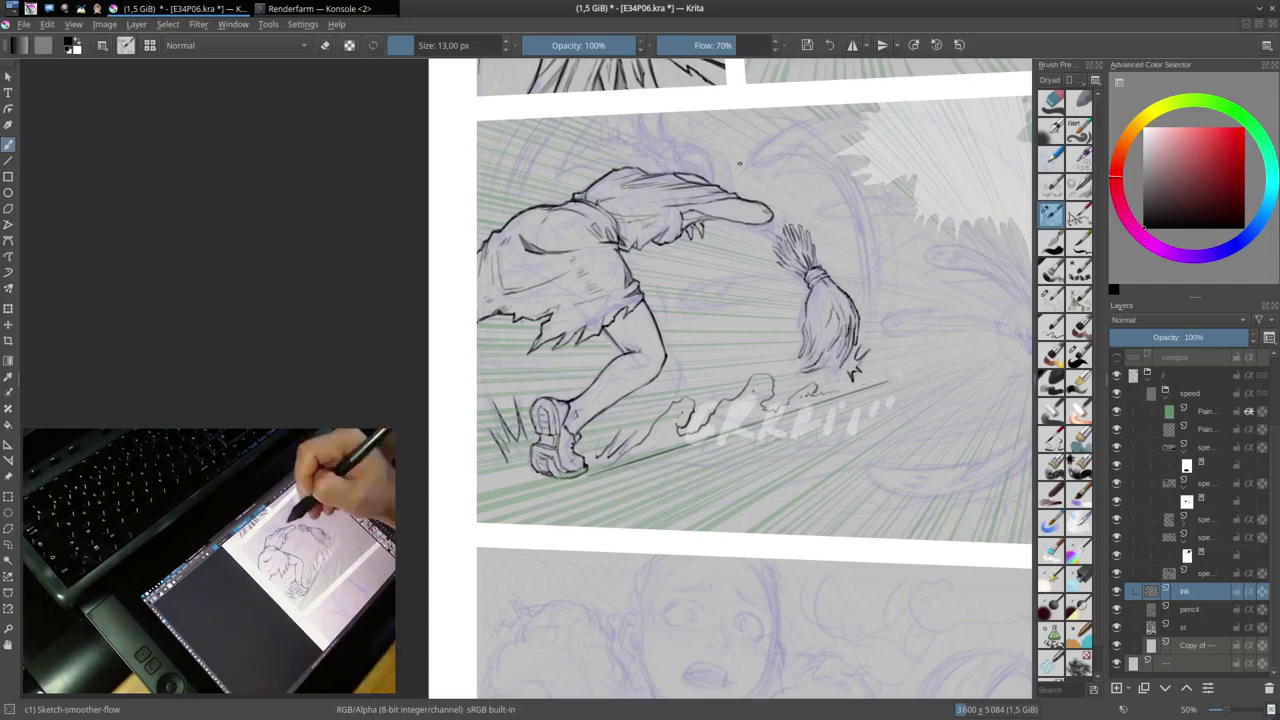
drag(646, 110, 660, 148)
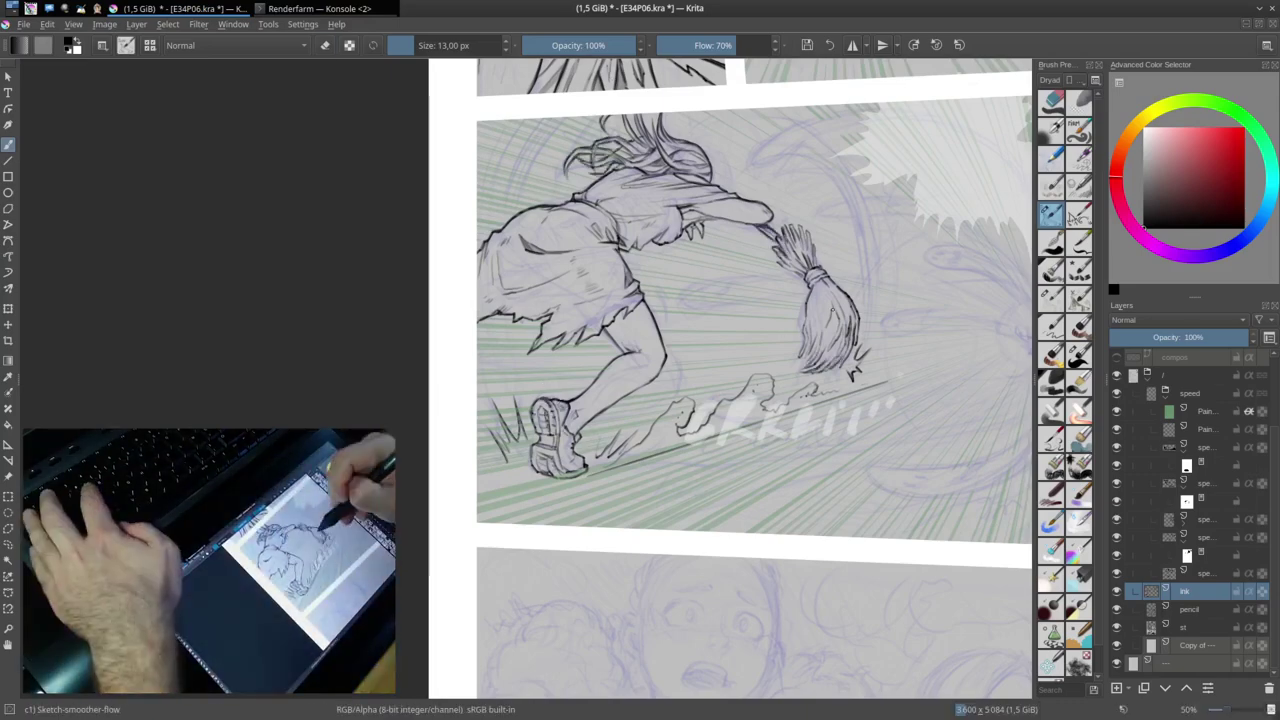
drag(536, 394, 626, 336)
click(1205, 411)
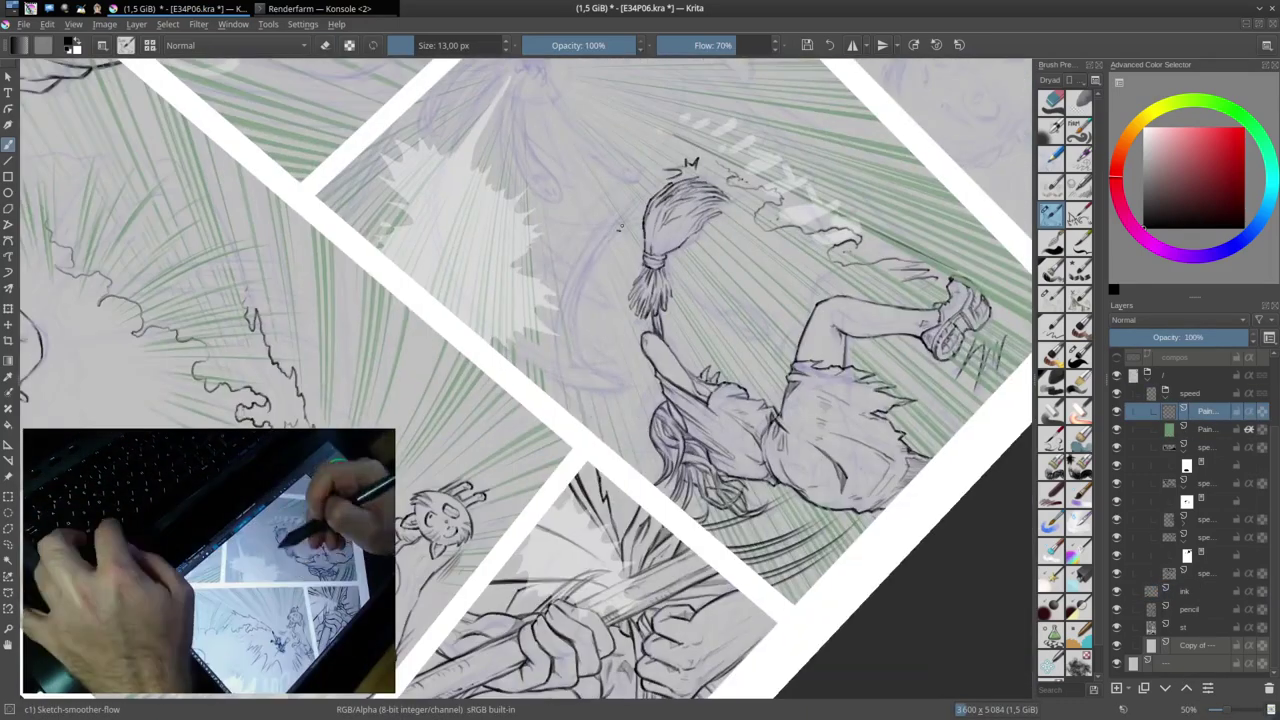
Step: On the speed-line Paint layer, draw dark tapered curved strokes around the small figure
mouse_move(590, 250)
mouse_down()
mouse_move(596, 426)
mouse_move(580, 420)
mouse_up()
drag(712, 262, 610, 227)
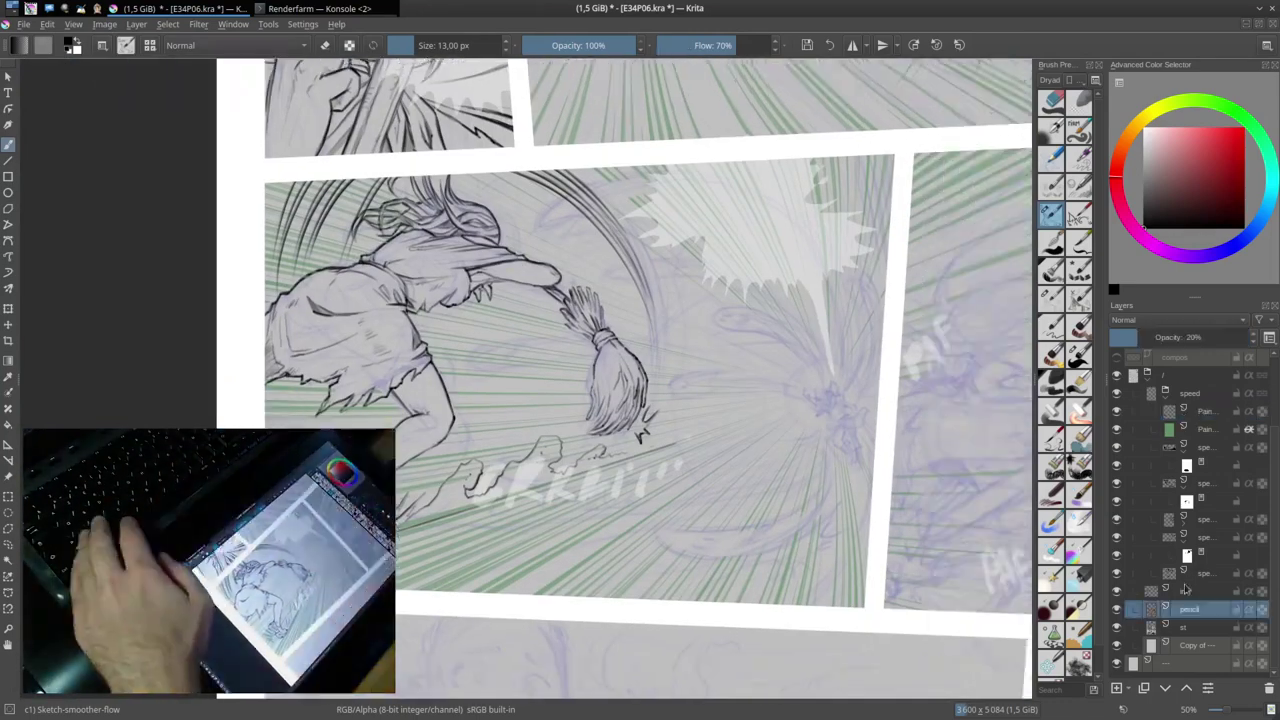
click(801, 370)
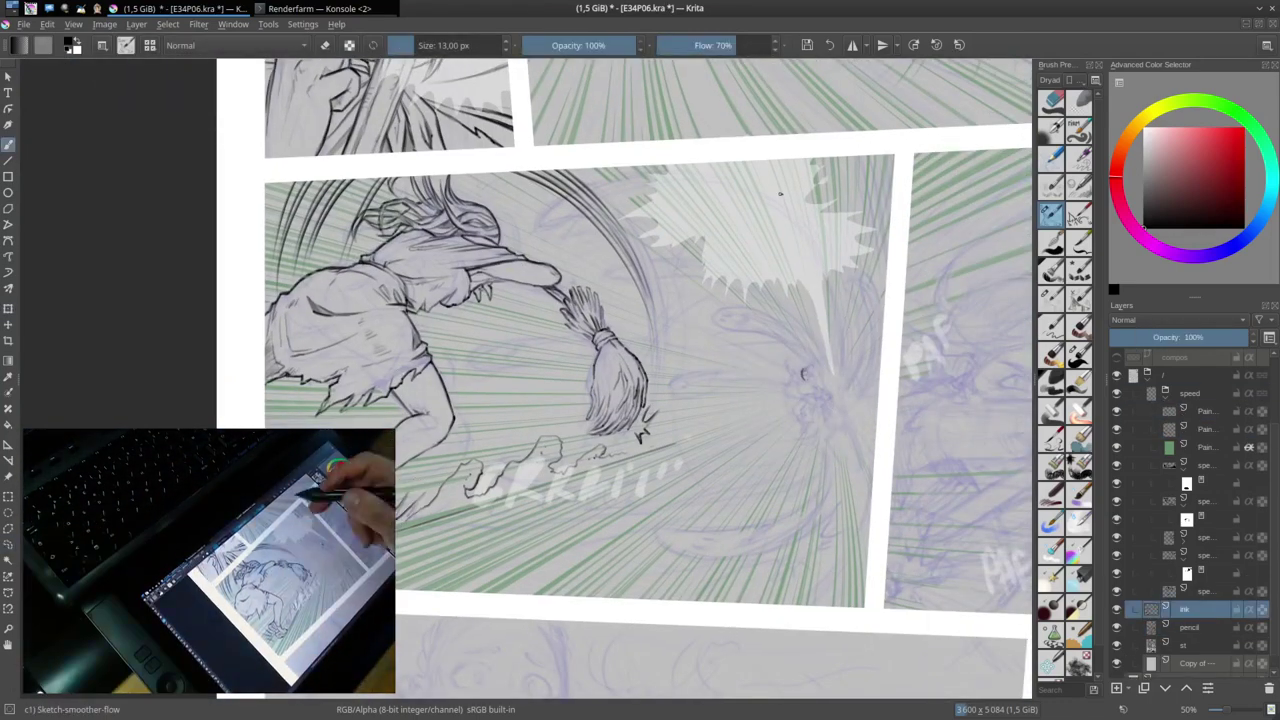
click(1205, 411)
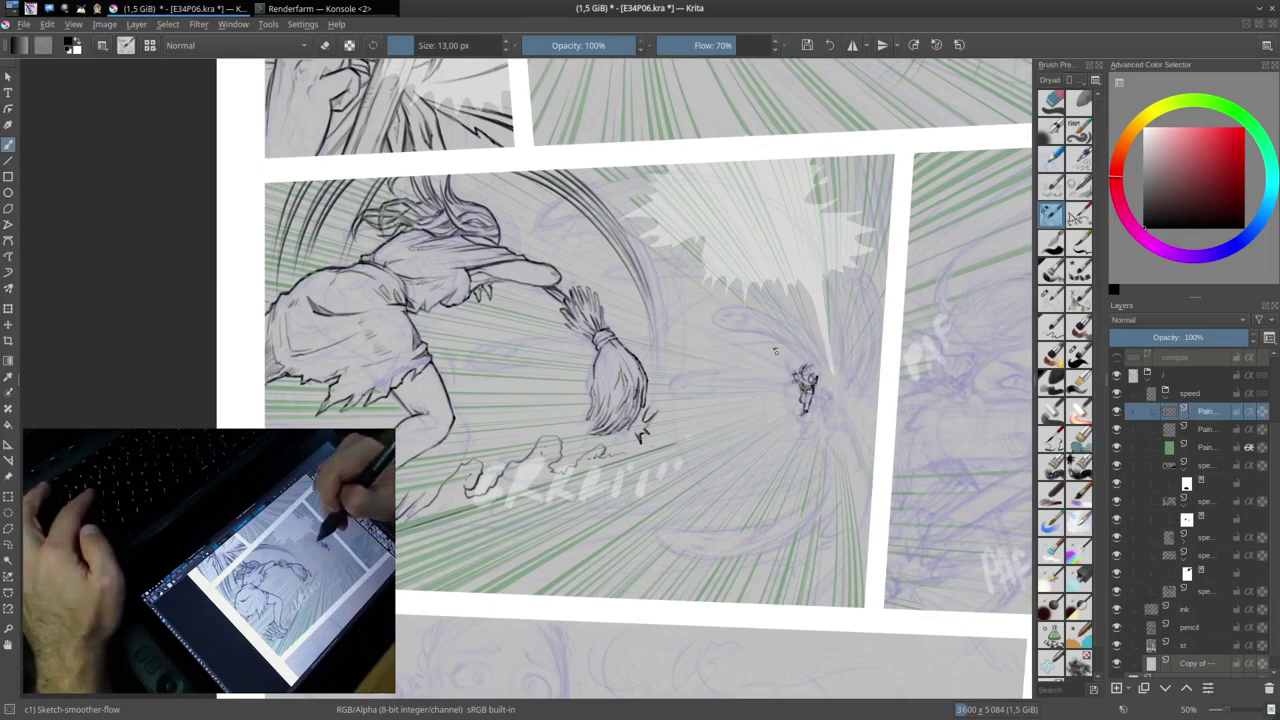
drag(718, 313, 822, 378)
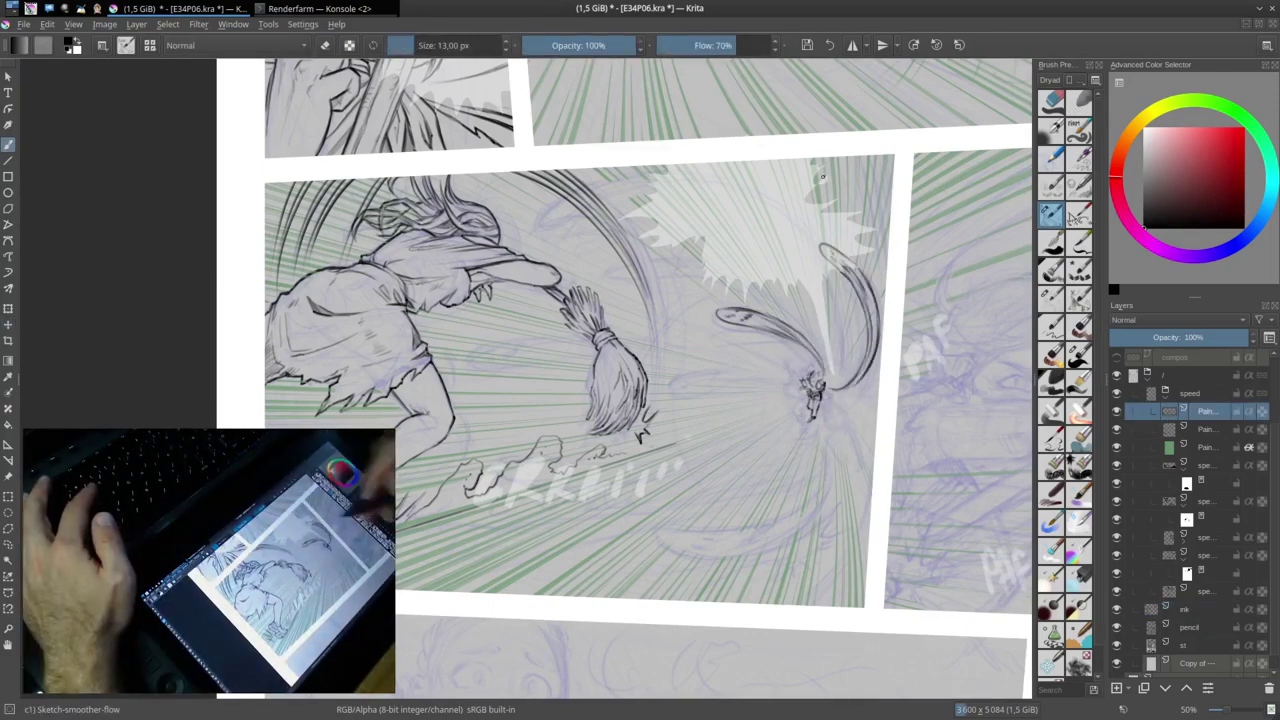
Step: Rotate the canvas to try drawing angles, then reset upright and zoom to 100% on the runner
drag(797, 280, 732, 306)
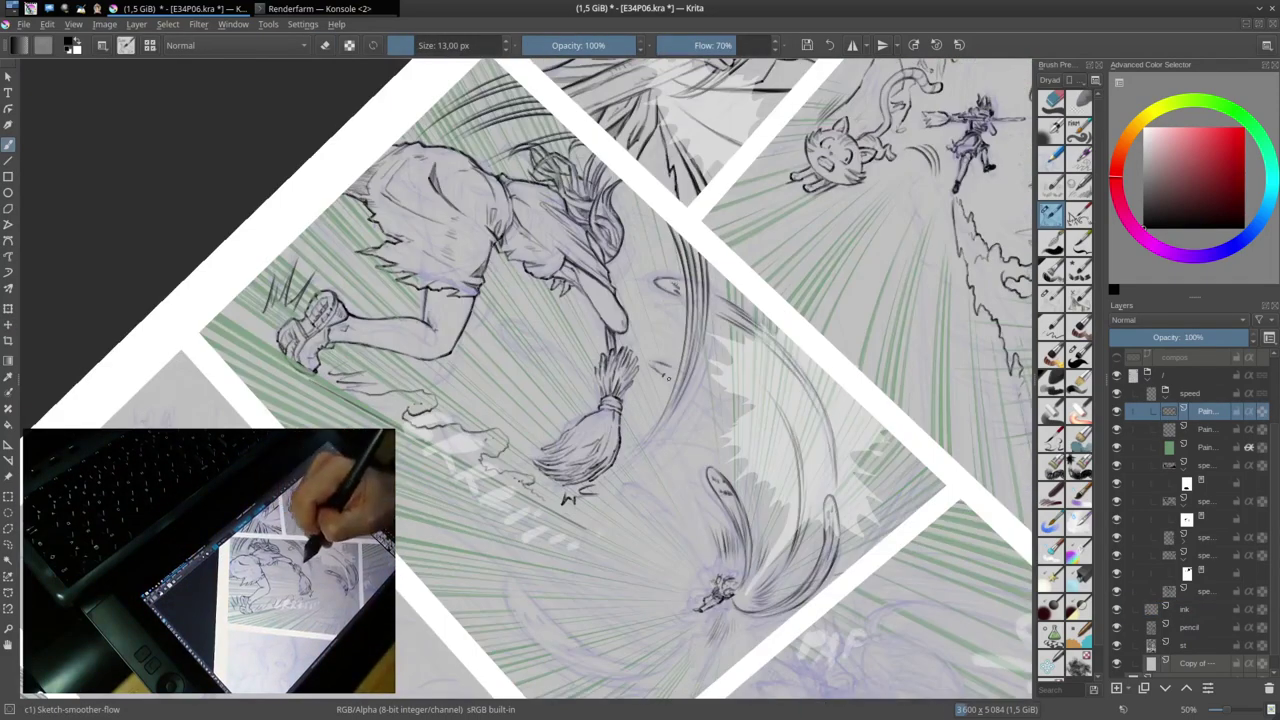
drag(668, 377, 796, 365)
drag(810, 283, 728, 355)
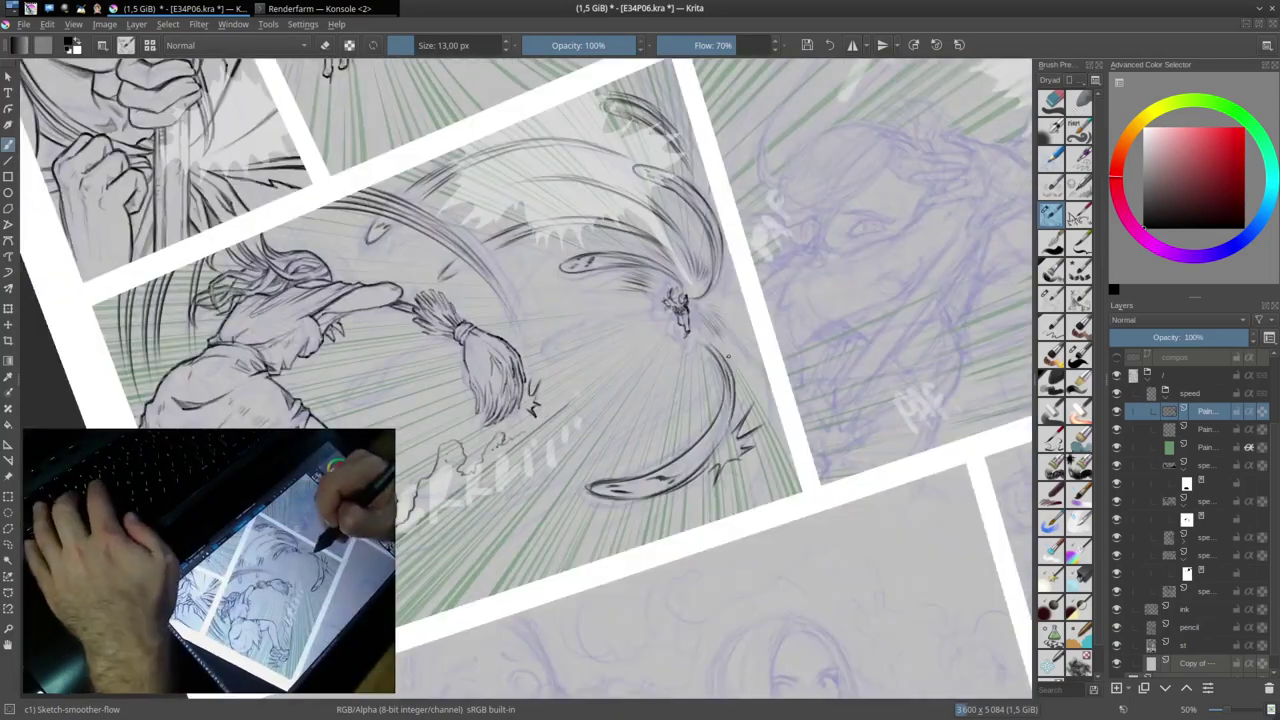
drag(724, 309, 700, 340)
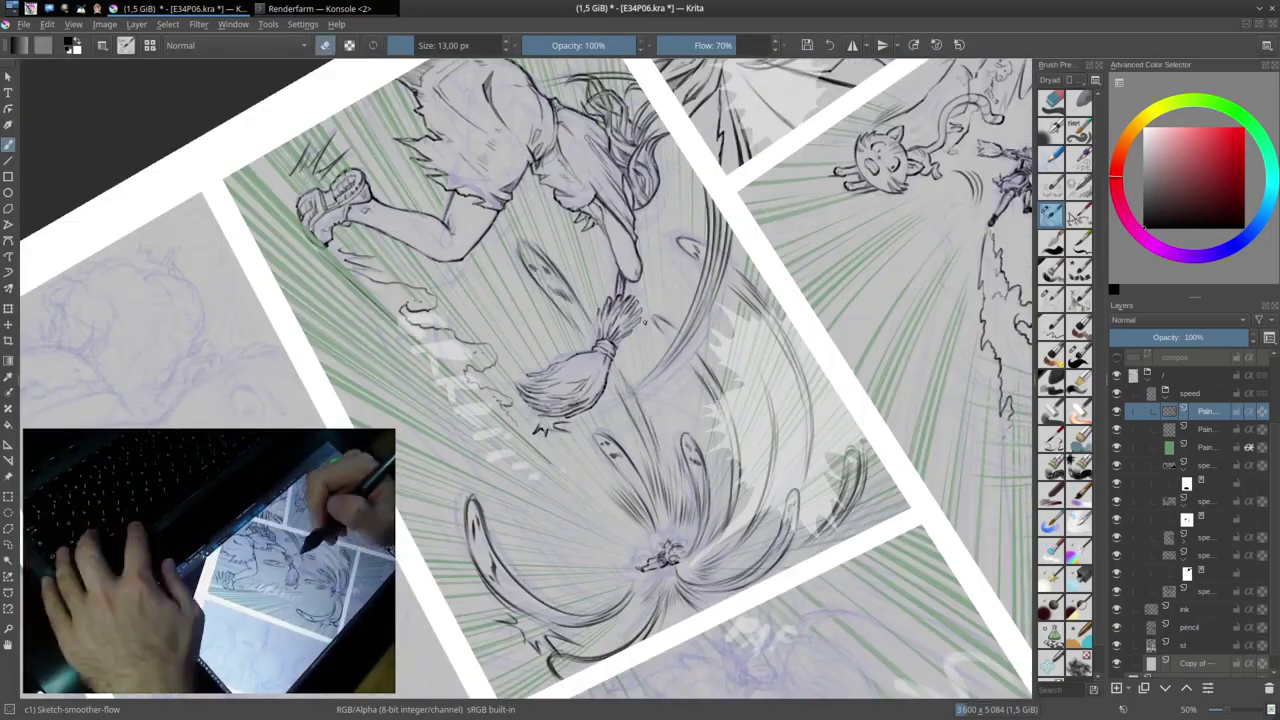
key(5)
mouse_move(710, 440)
mouse_down()
mouse_move(530, 190)
mouse_move(600, 300)
mouse_up()
key(5)
drag(748, 188, 600, 300)
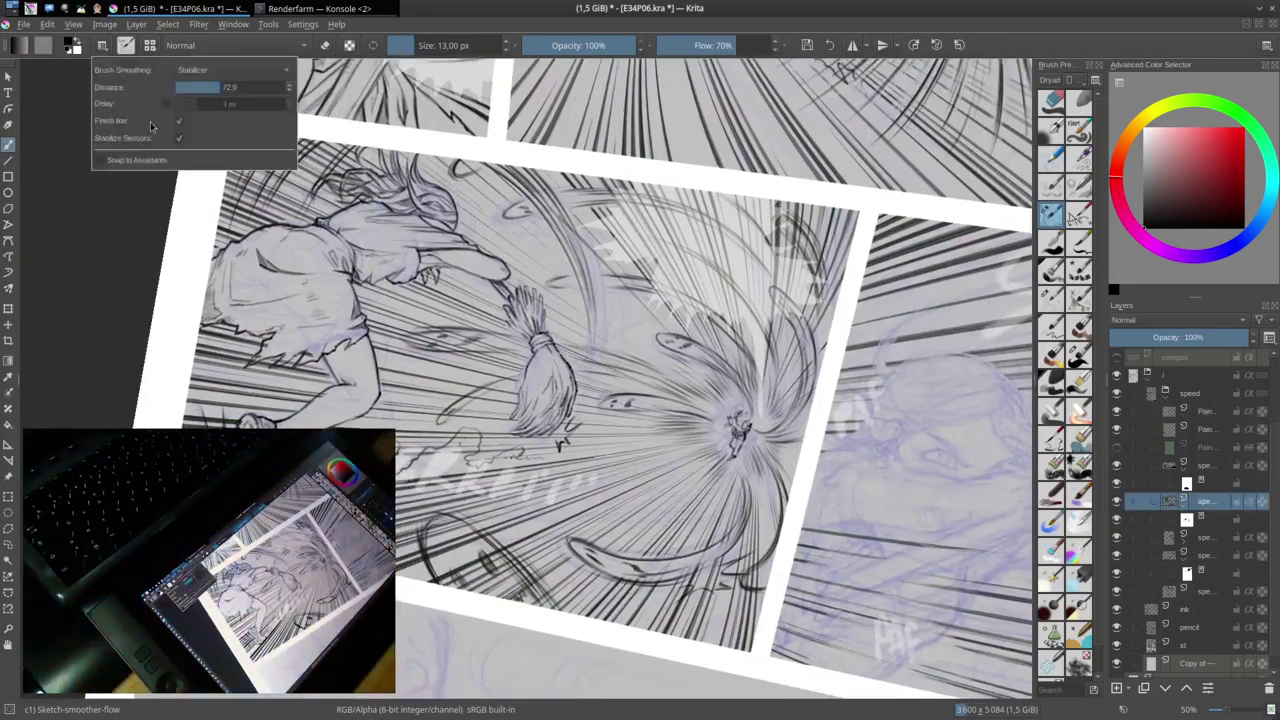
Step: Zoom in on the broom, turn off erasing, enlarge the brush, then zoom out and save the page
key(5)
key(1)
key(e)
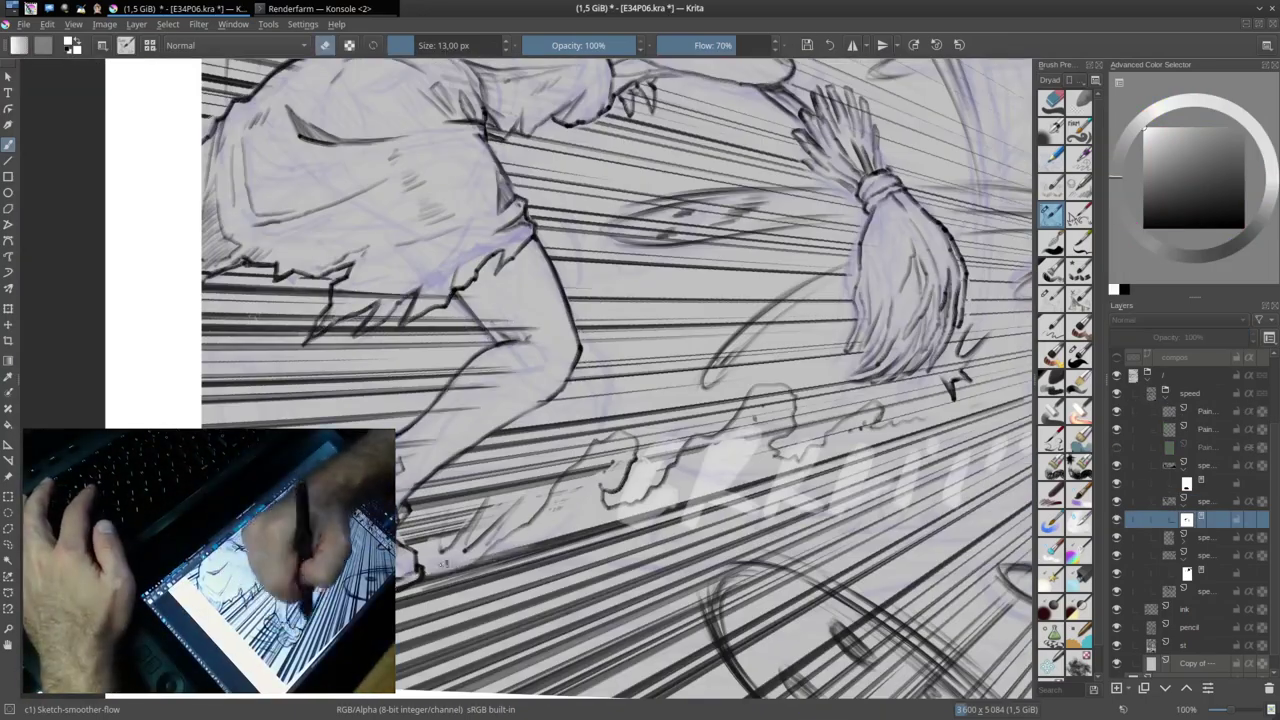
mouse_move(600, 300)
mouse_down()
mouse_move(500, 200)
mouse_move(650, 300)
mouse_up()
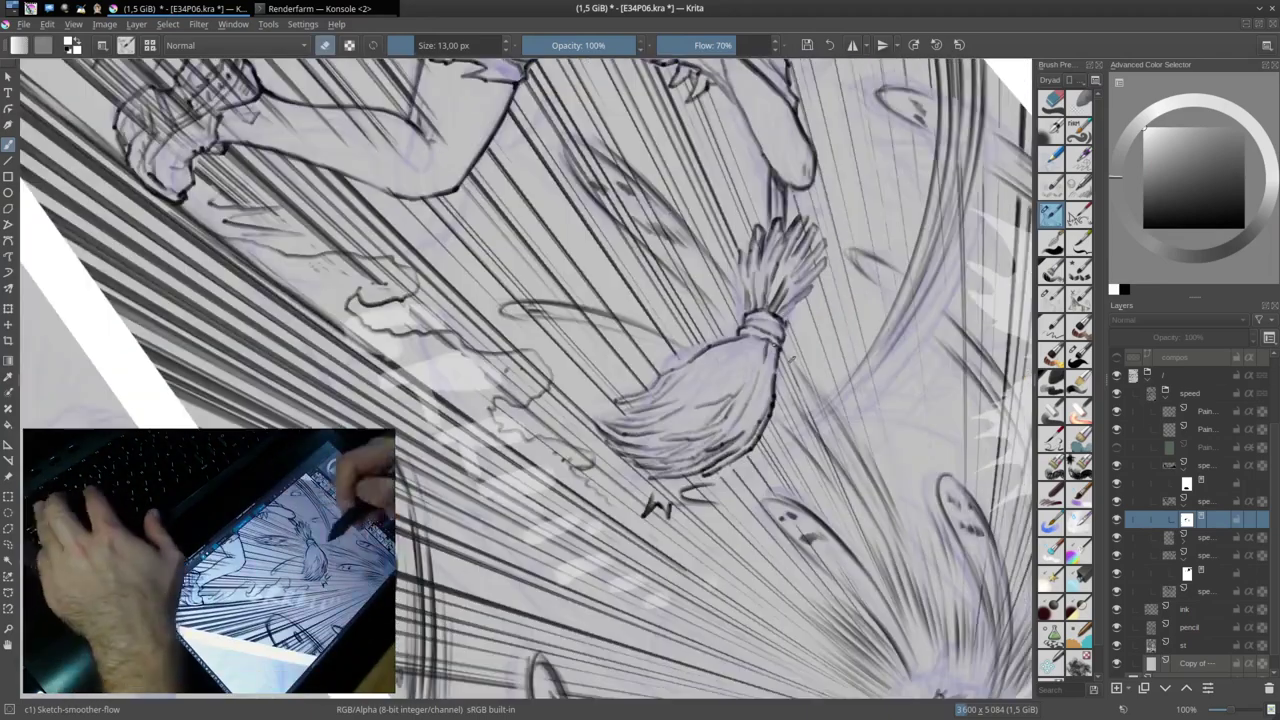
mouse_move(520, 380)
mouse_down()
mouse_move(480, 340)
mouse_move(560, 300)
mouse_move(520, 400)
mouse_move(600, 380)
mouse_up()
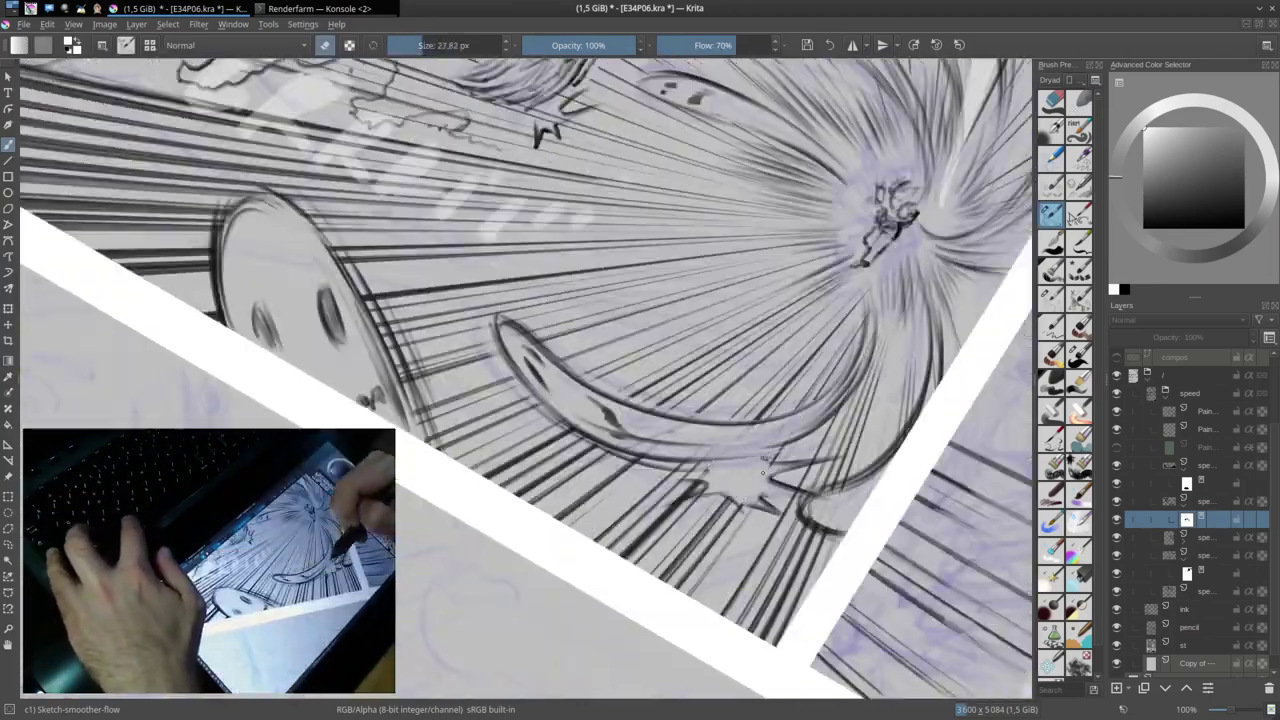
mouse_move(762, 470)
mouse_down()
mouse_move(600, 350)
mouse_move(500, 300)
mouse_up()
key(ctrl+s)
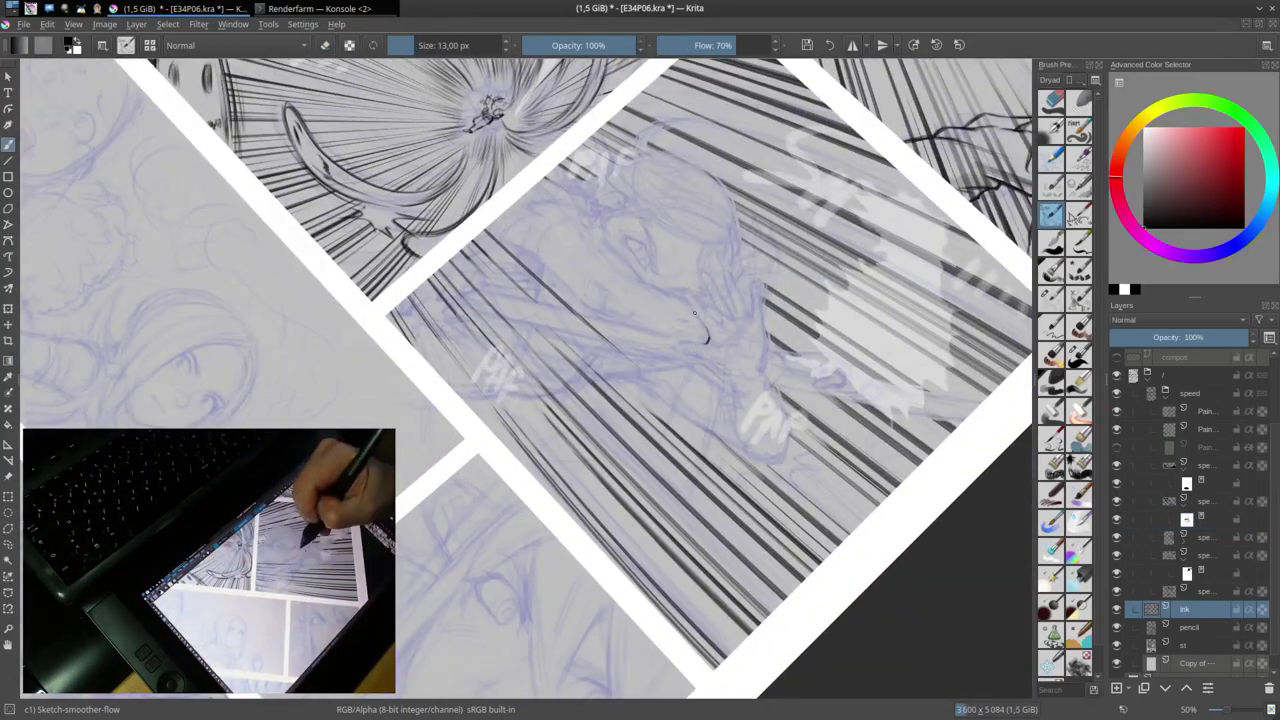
Step: Finish the hand's bottom edge, then ink hair strokes around the spear girl's head
drag(686, 352, 727, 367)
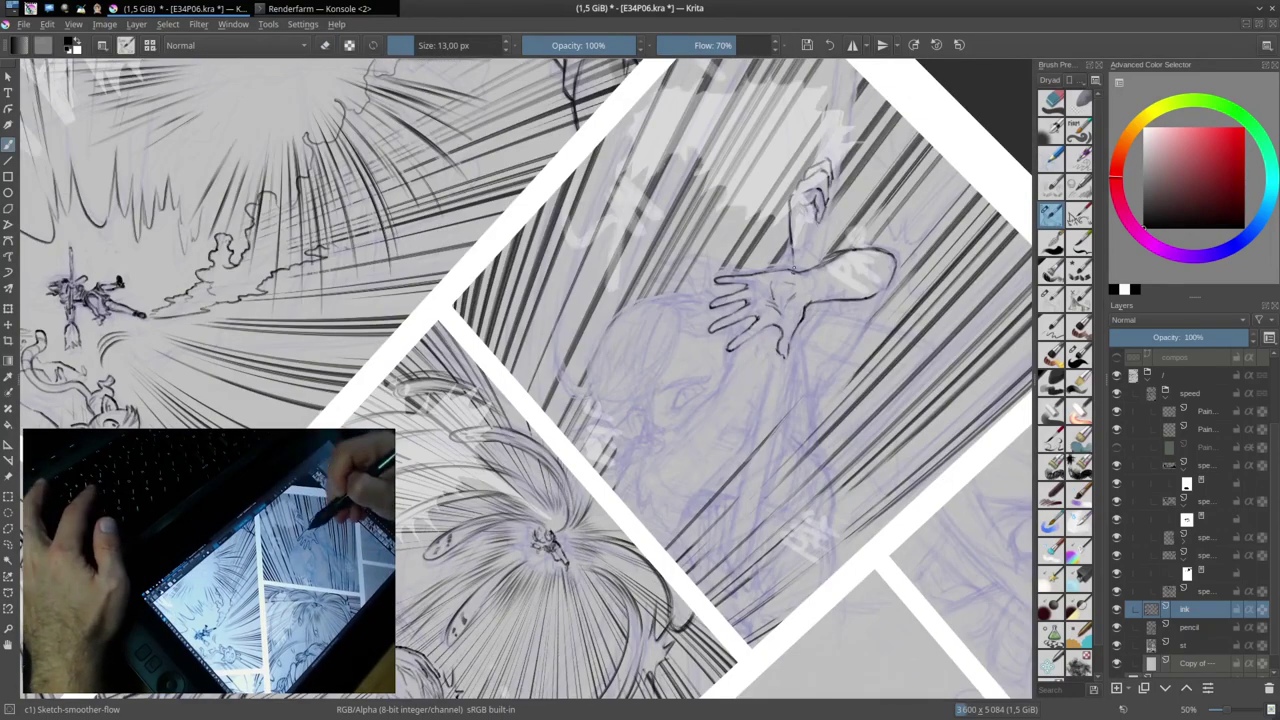
drag(867, 72, 797, 212)
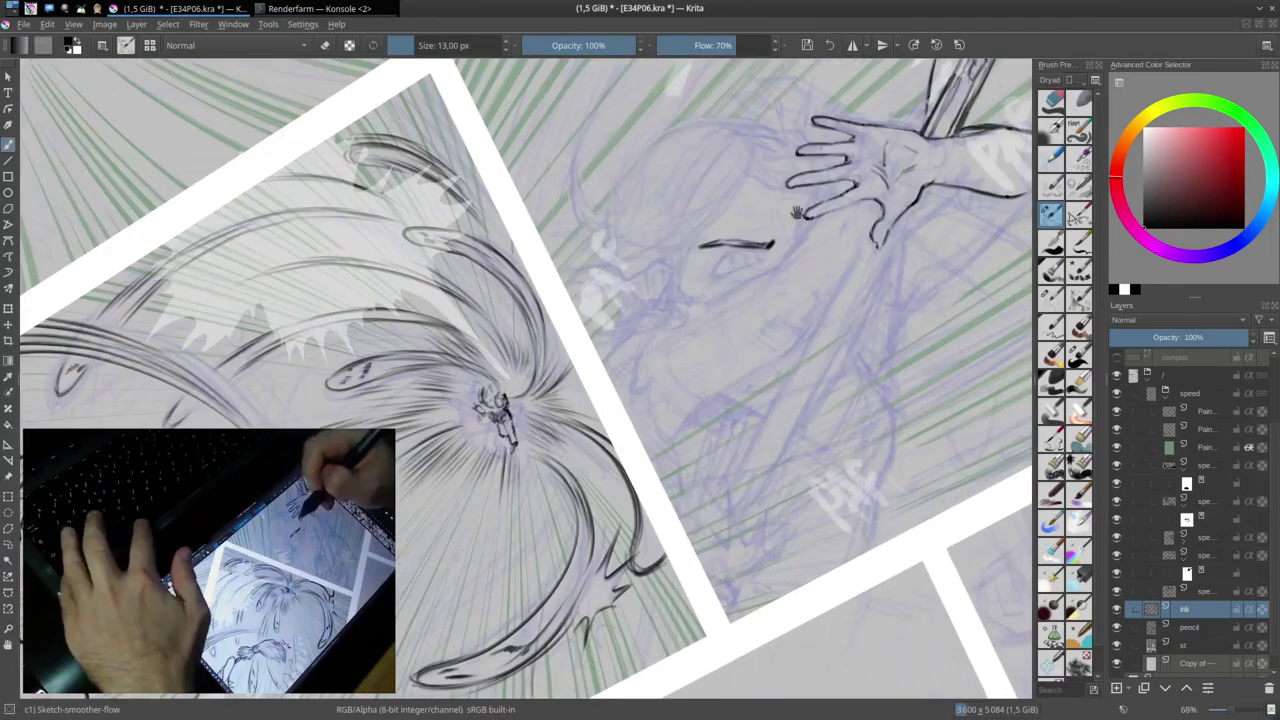
drag(855, 83, 816, 262)
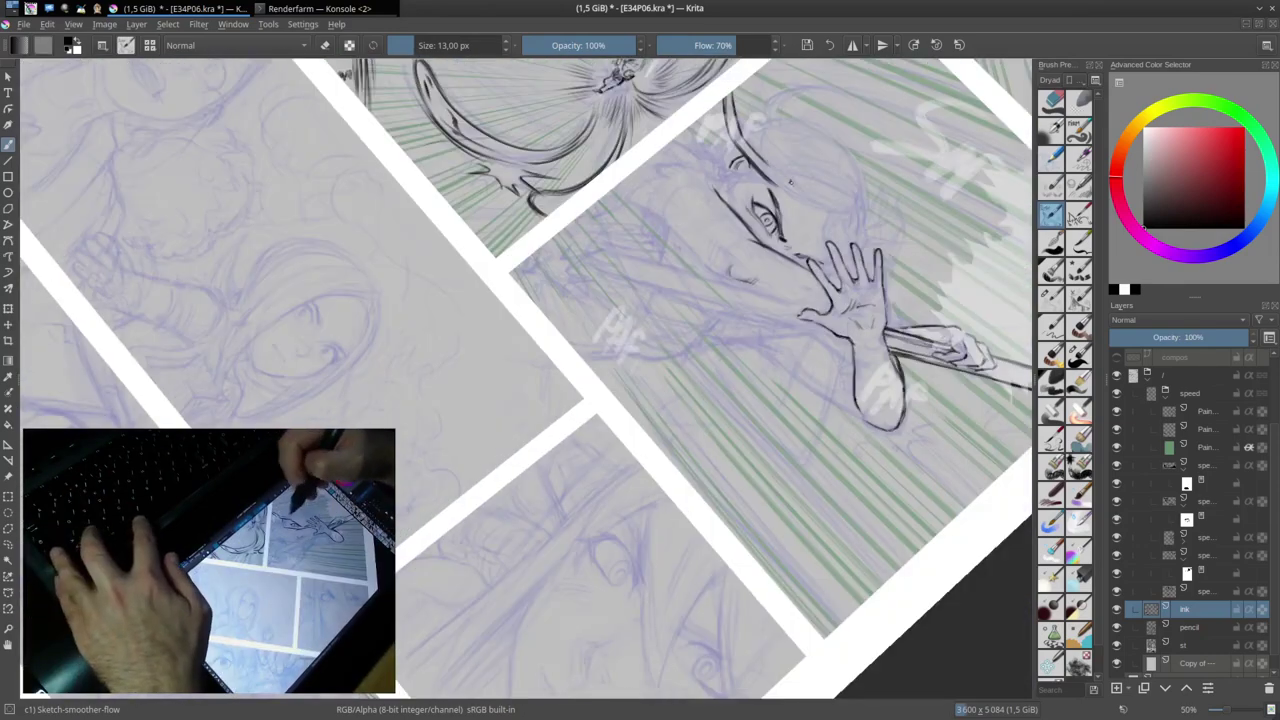
drag(756, 114, 852, 210)
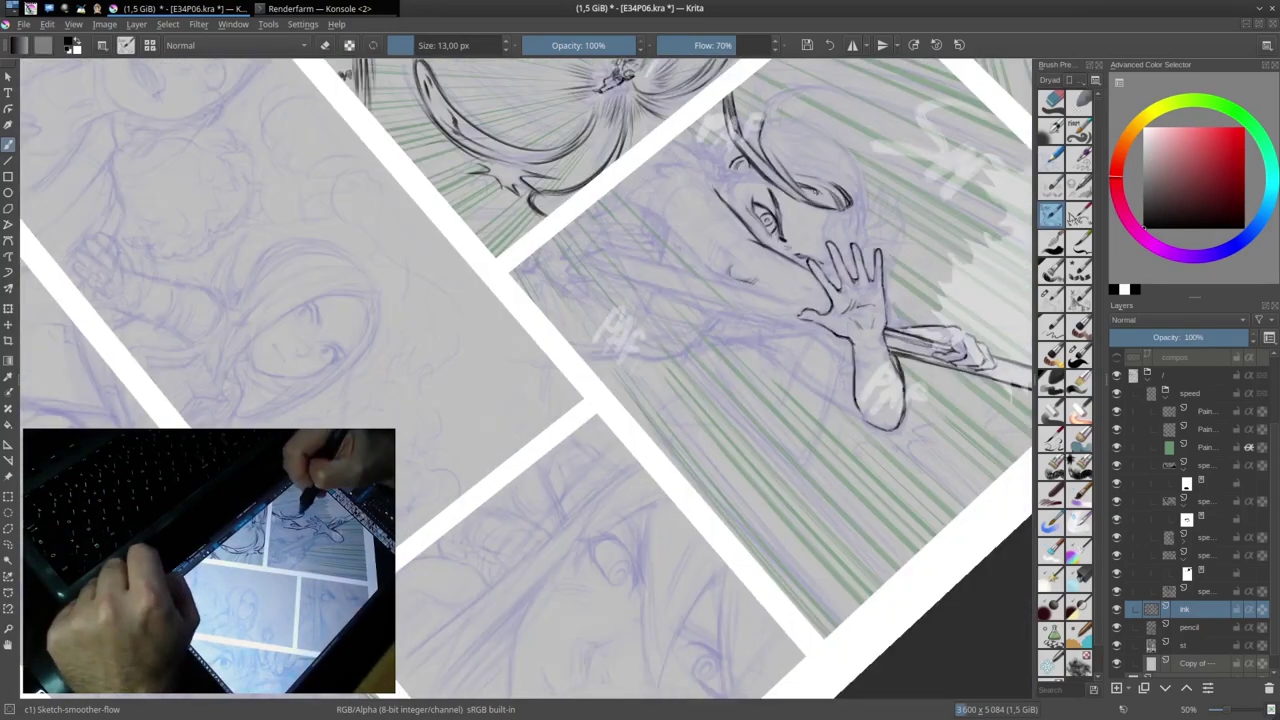
drag(826, 138, 860, 190)
key(5)
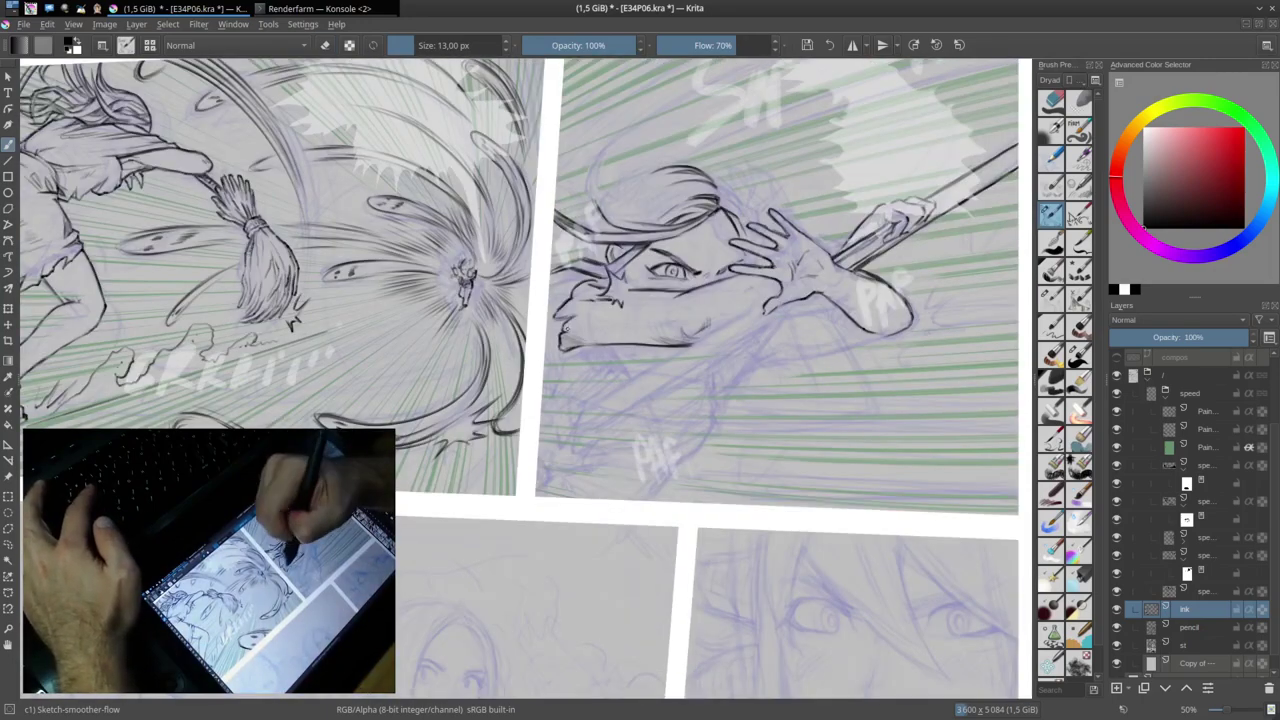
Step: Ink spiky impact marks around her hand and the panel edge, add hair strands, and save
drag(785, 195, 812, 235)
drag(915, 285, 950, 340)
drag(548, 440, 588, 395)
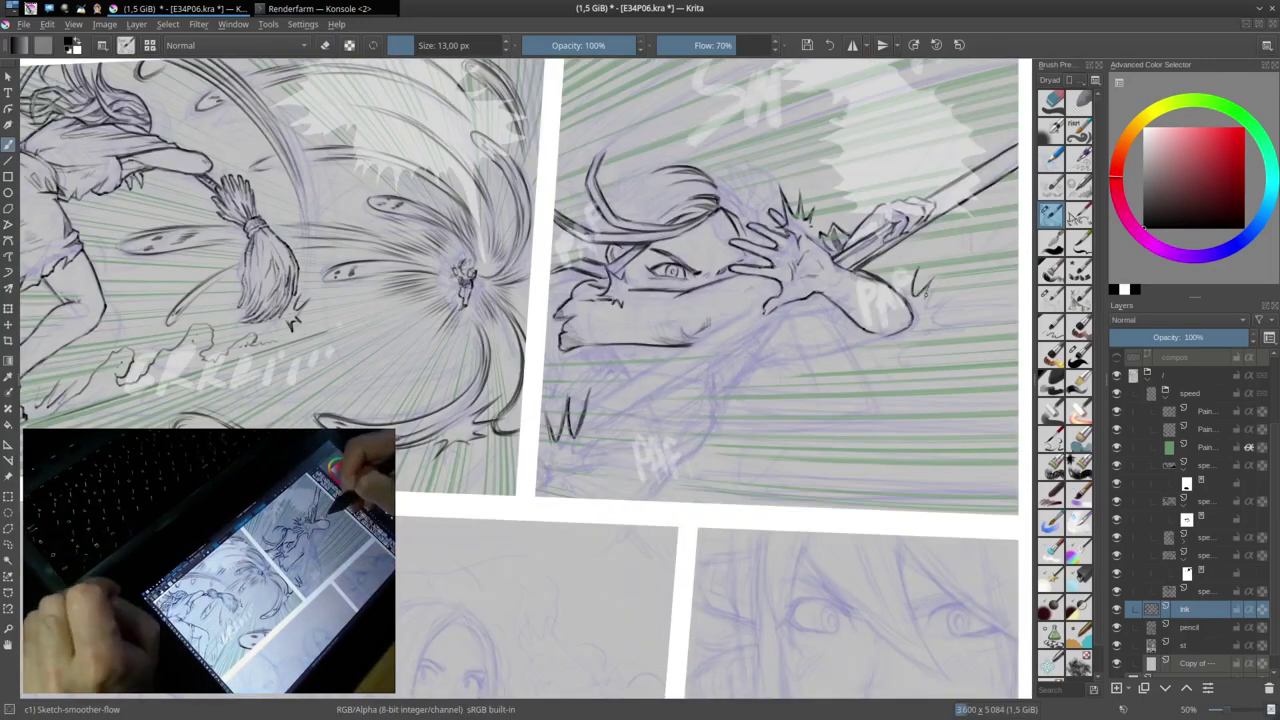
drag(562, 125, 598, 200)
drag(695, 158, 755, 205)
key(ctrl+s)
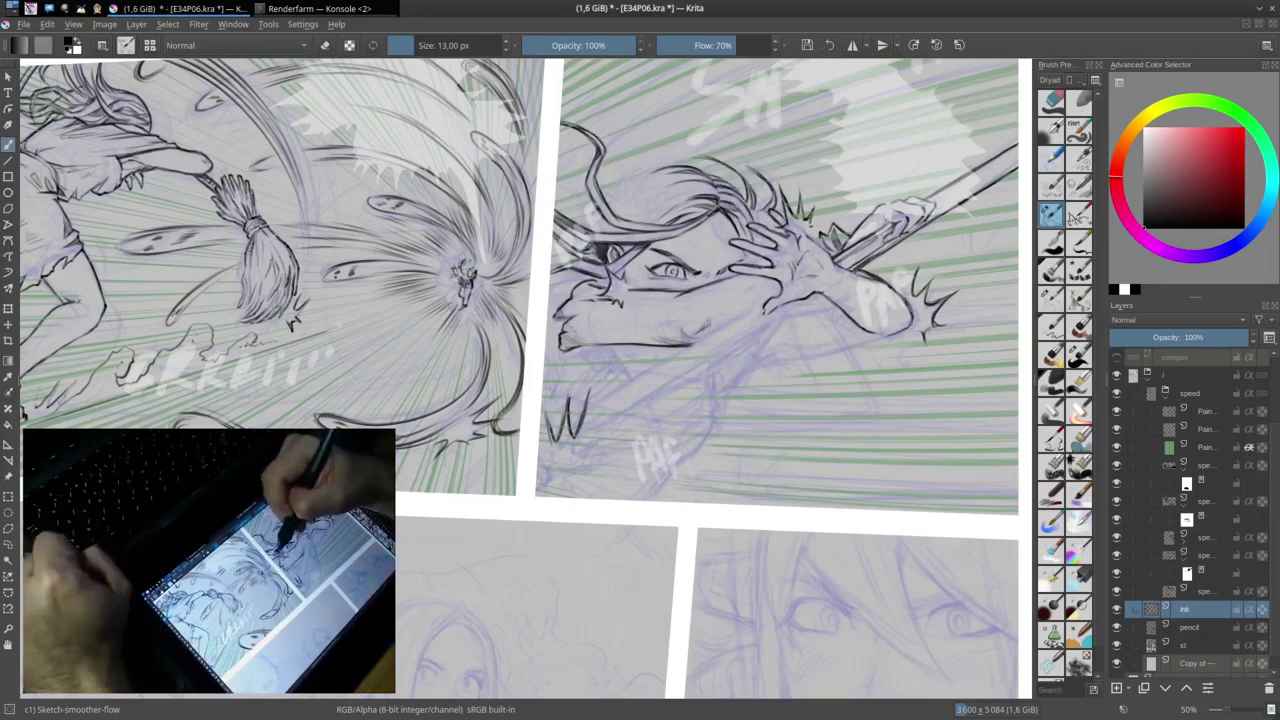
Step: Tilt the canvas and hatch shading near the girl's jaw with the Bristles-2 Flat brush
key(6)
key(6)
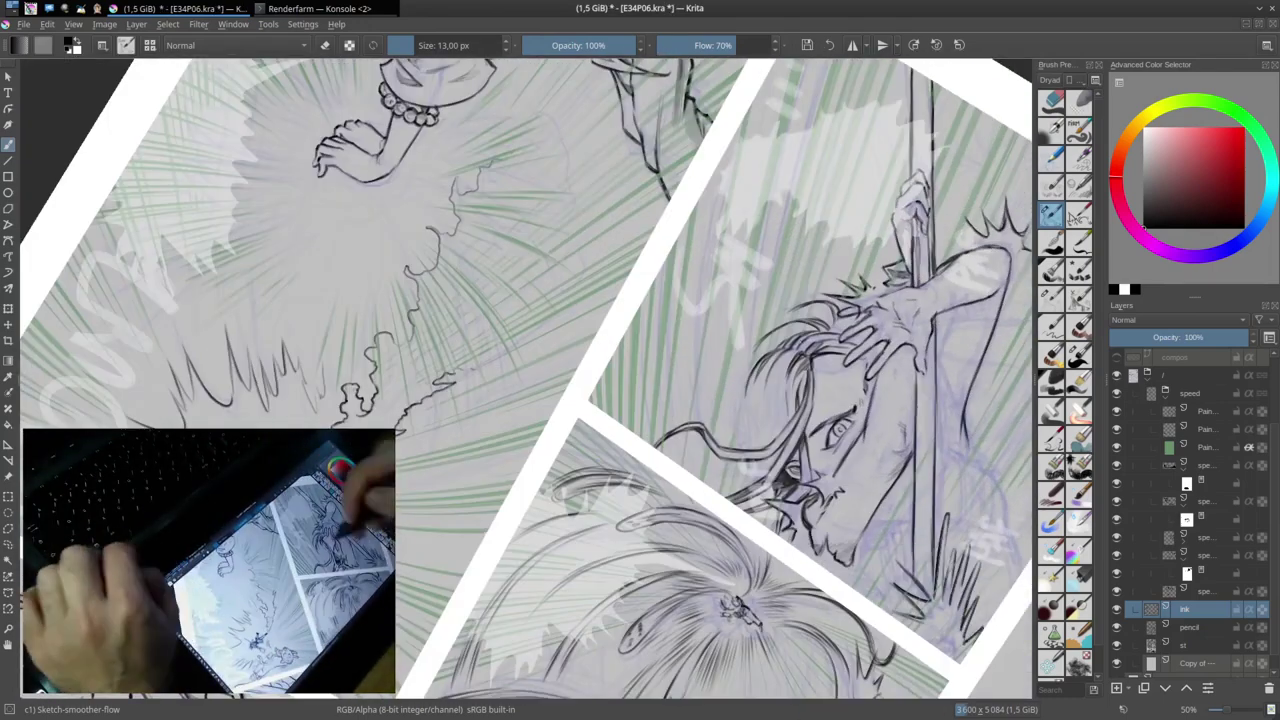
key(4)
key(4)
key(4)
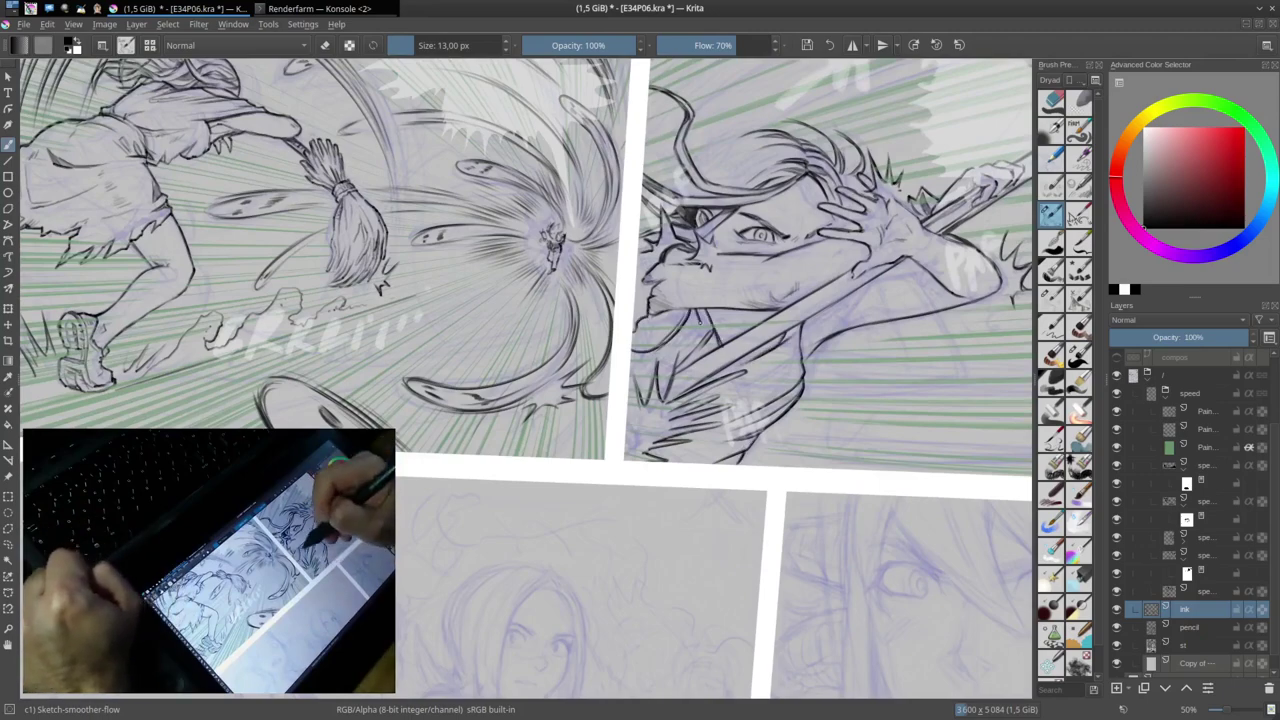
key(6)
key(6)
key(4)
key(4)
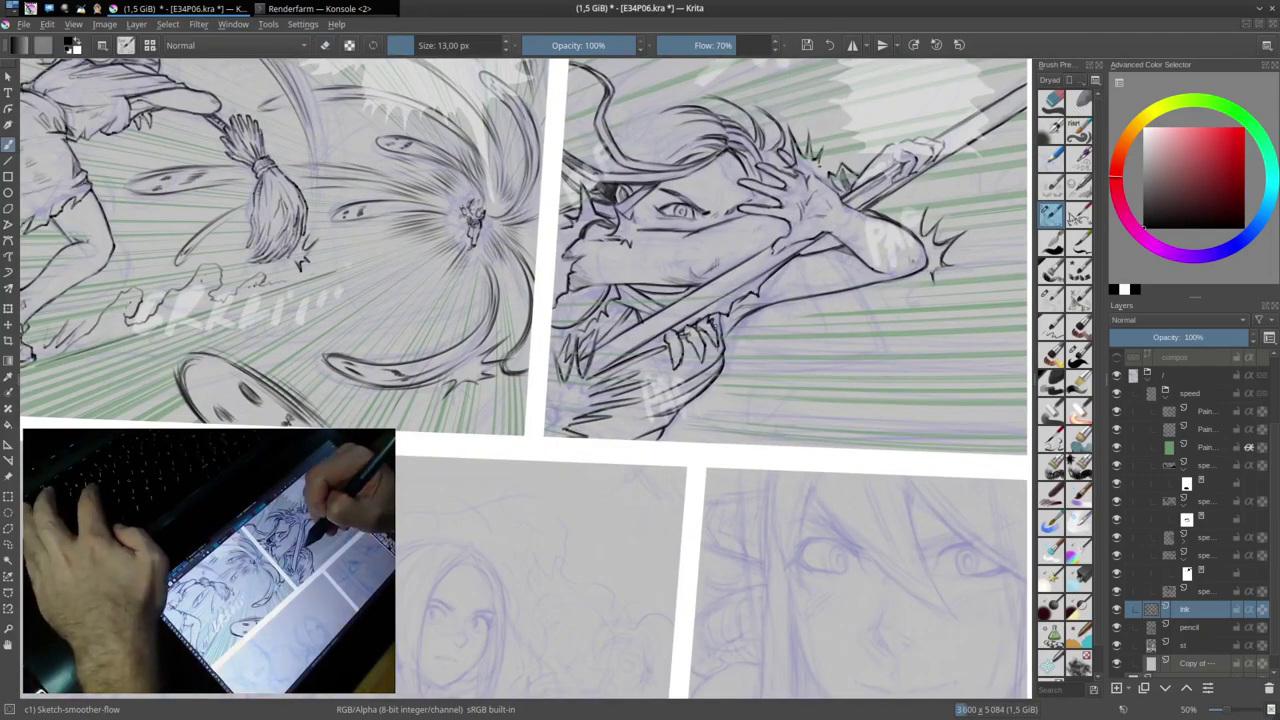
click(1050, 297)
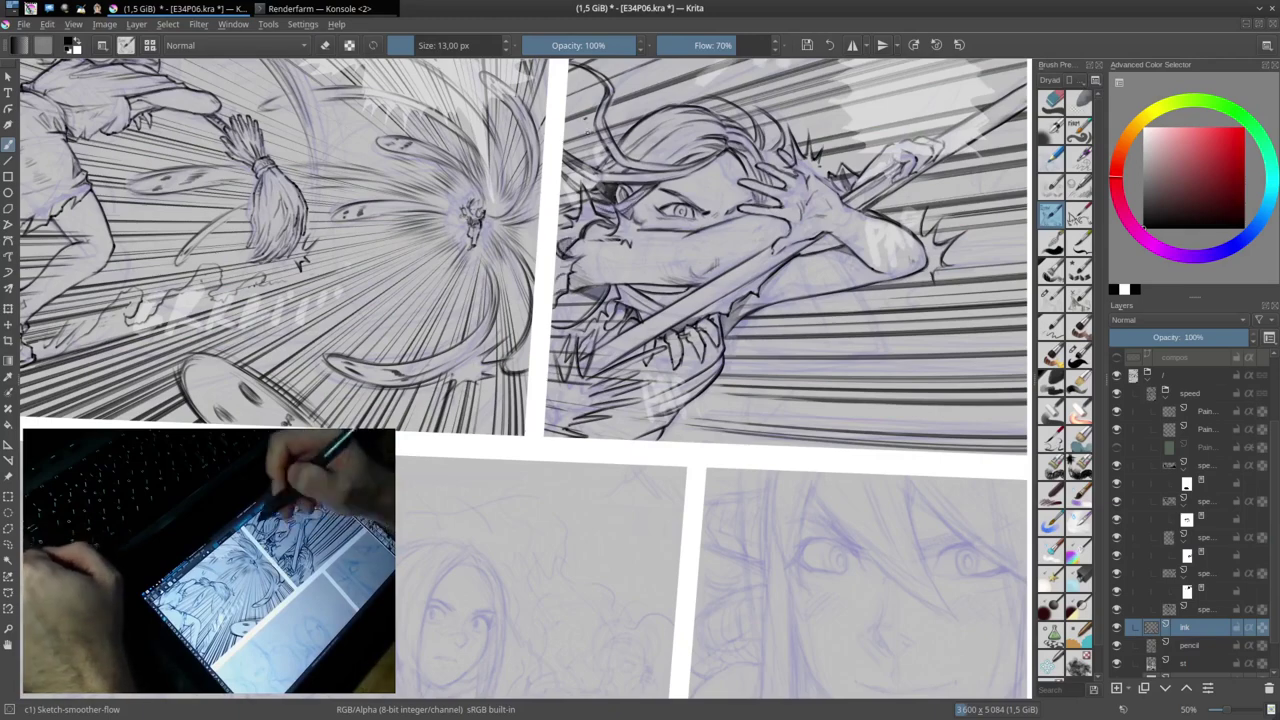
drag(612, 372, 576, 398)
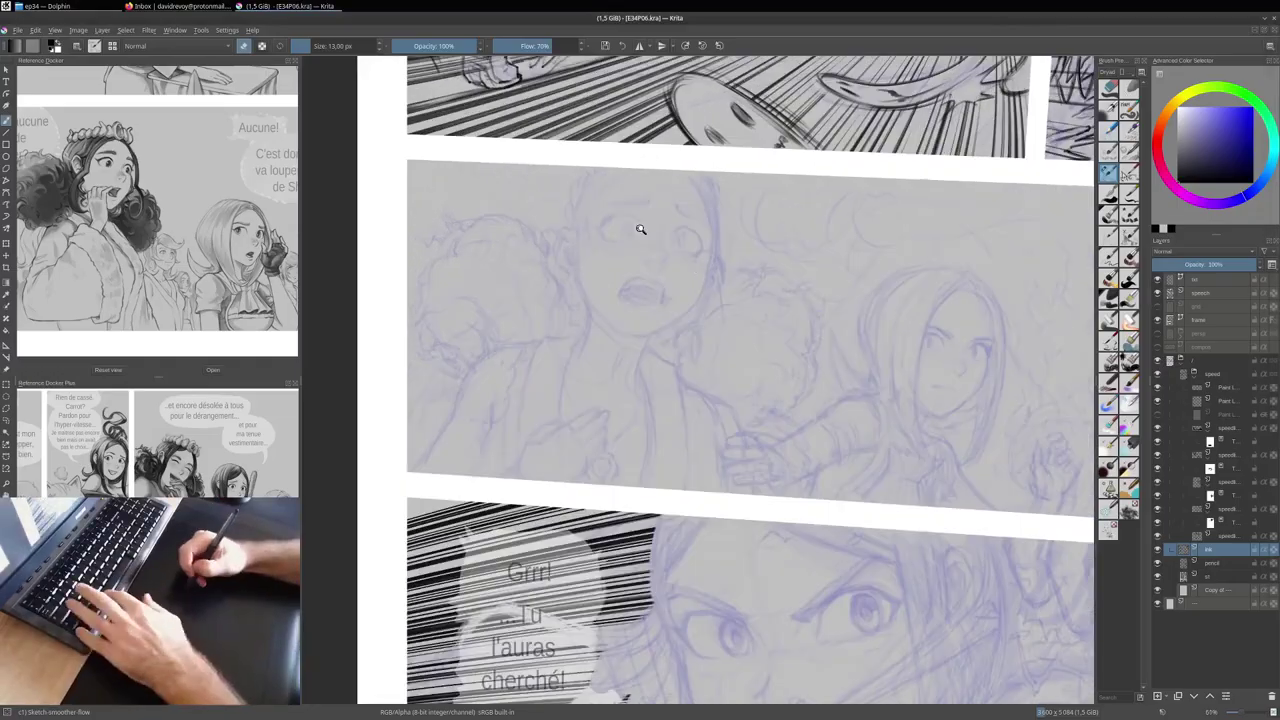
Step: Ink the dark-haired girl's second eye and right eyebrow, mirror-checking the face
drag(681, 231, 684, 236)
key(m)
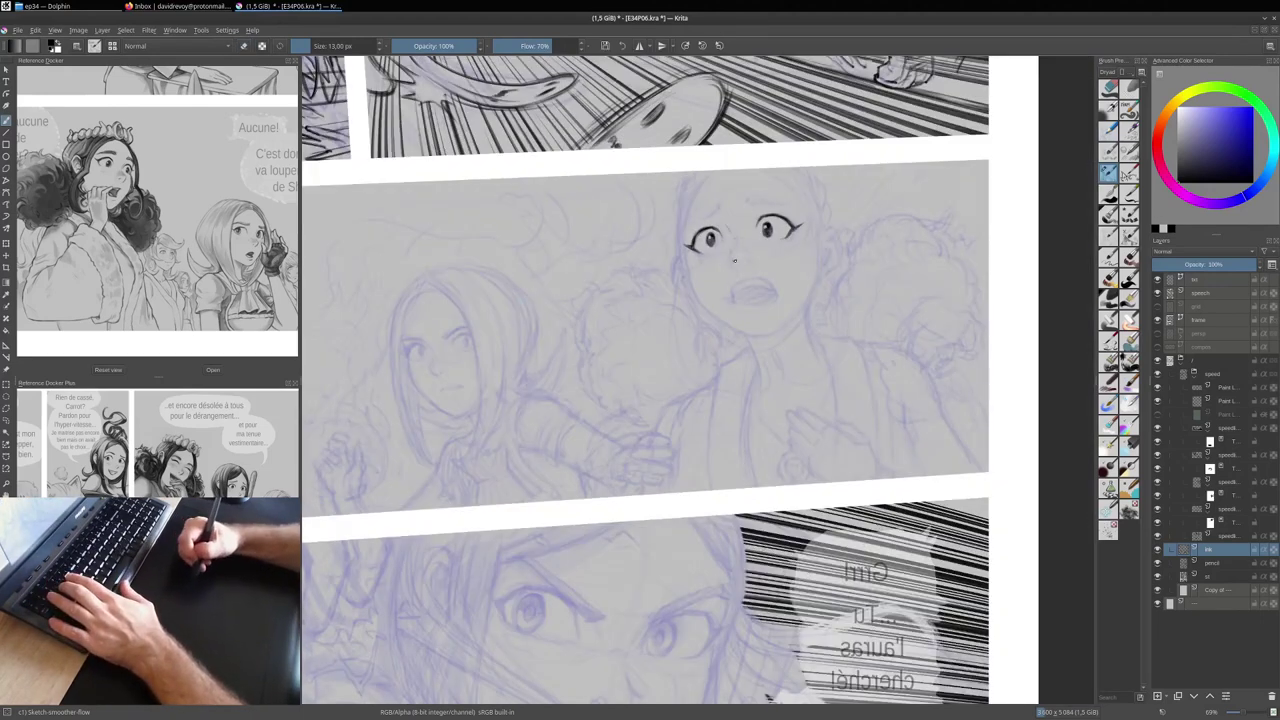
key(m)
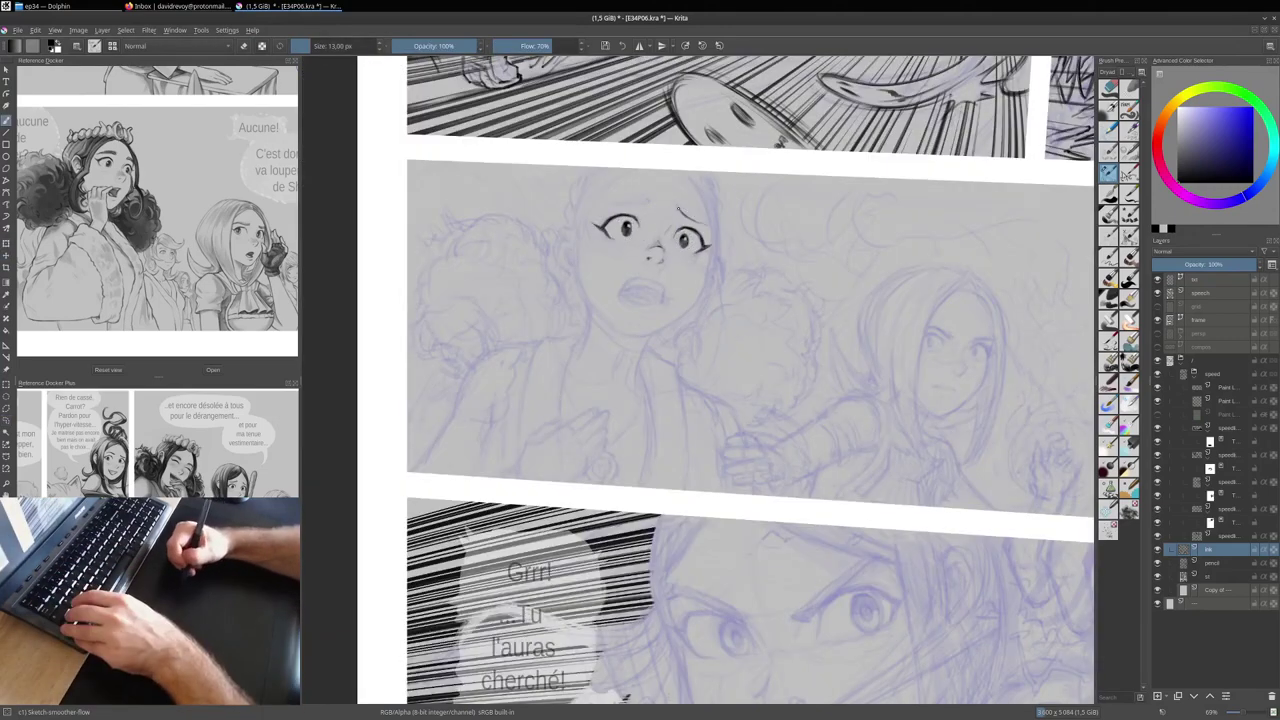
drag(678, 208, 708, 224)
key(m)
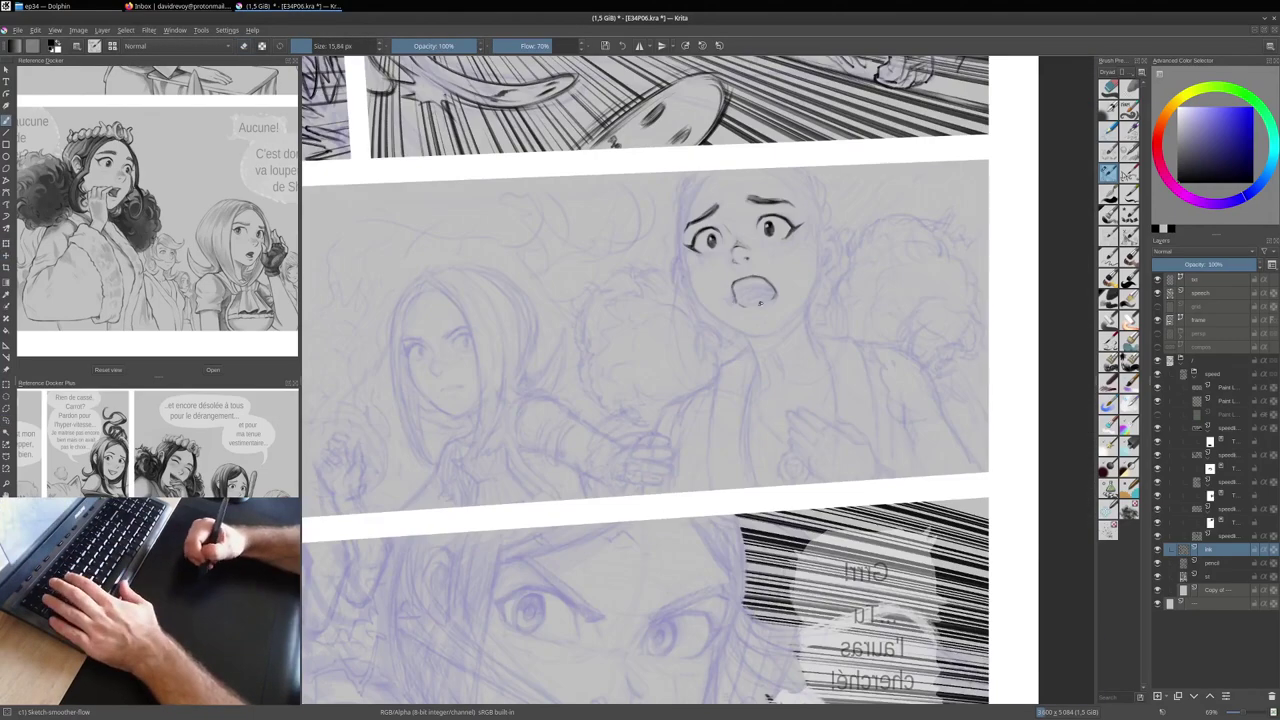
Step: Adjust the inked open mouth with two Ctrl+T transforms, checking in the mirrored view
key(ctrl+t)
key(b)
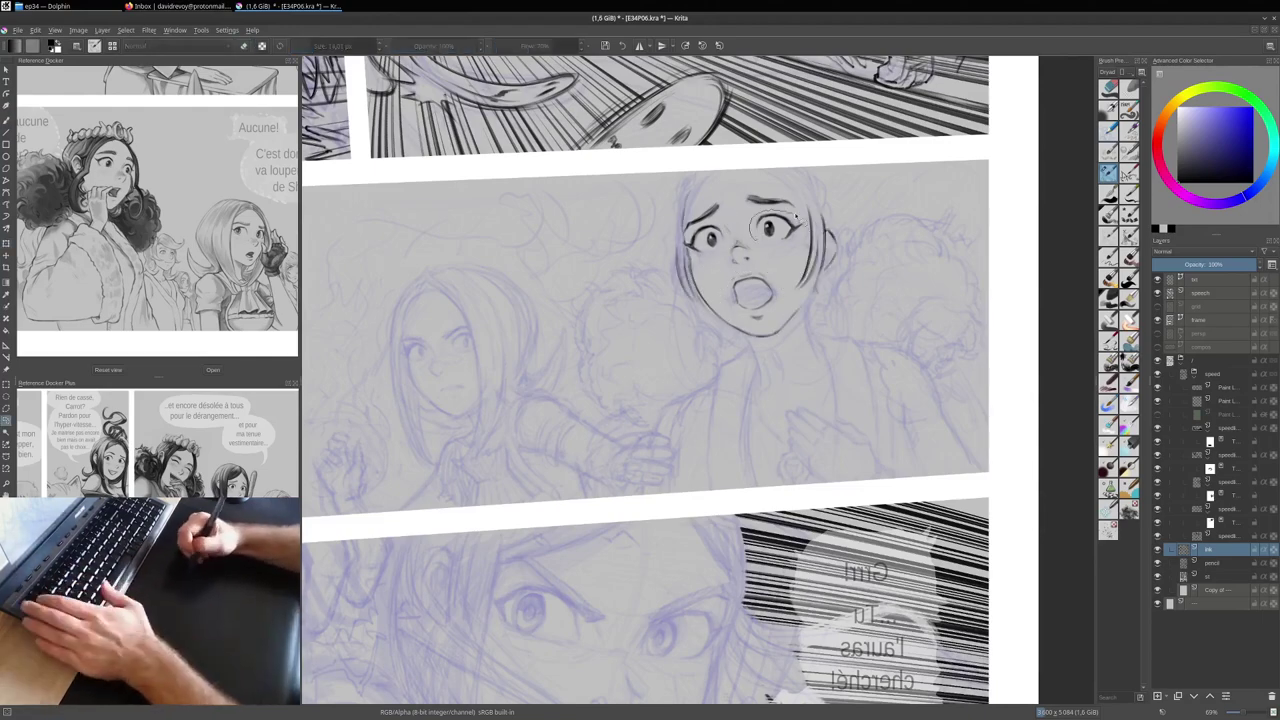
key(m)
key(ctrl+t)
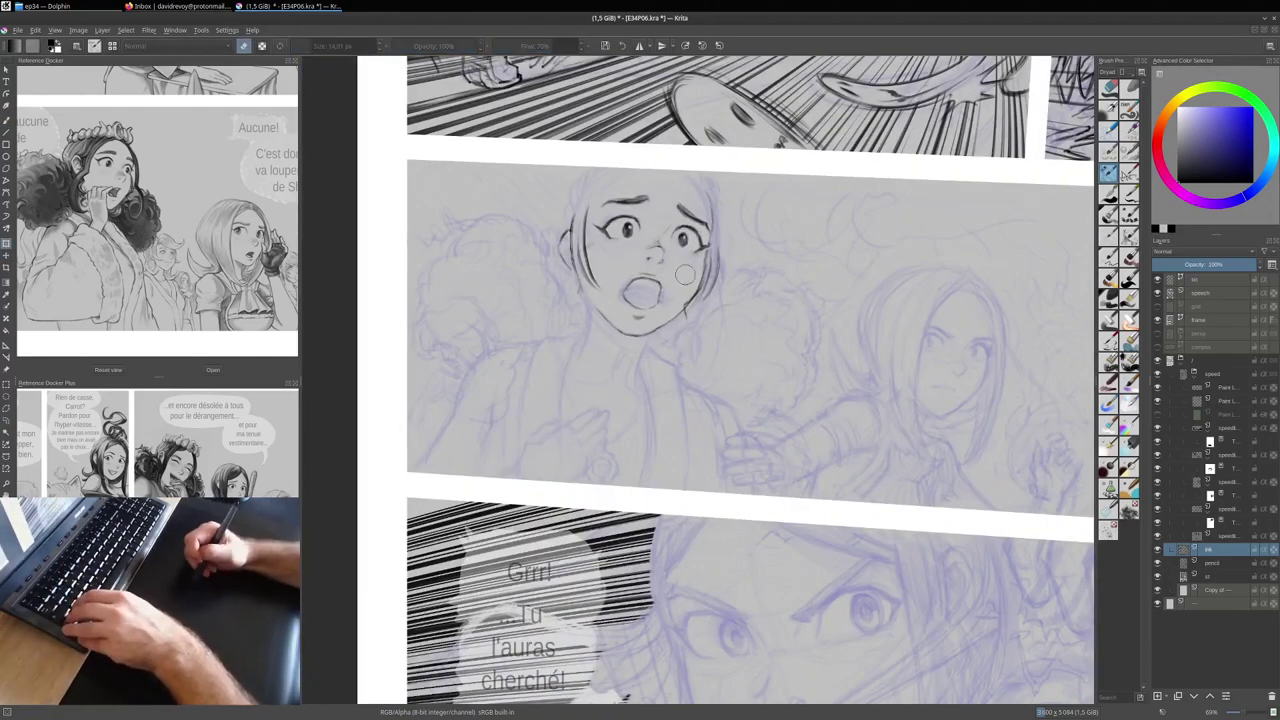
key(b)
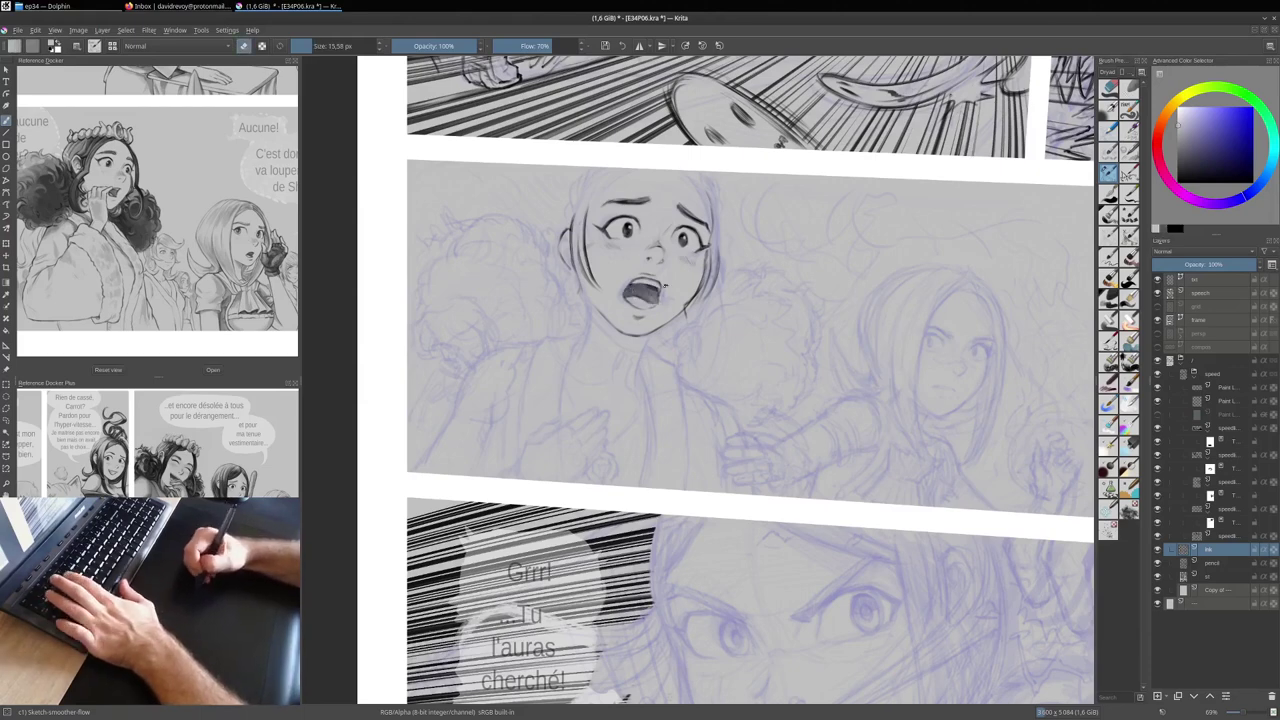
Step: Ink the top-left hair outline and both hanging hair locks, then zoom out
drag(574, 232, 651, 167)
drag(686, 316, 700, 395)
drag(572, 282, 600, 382)
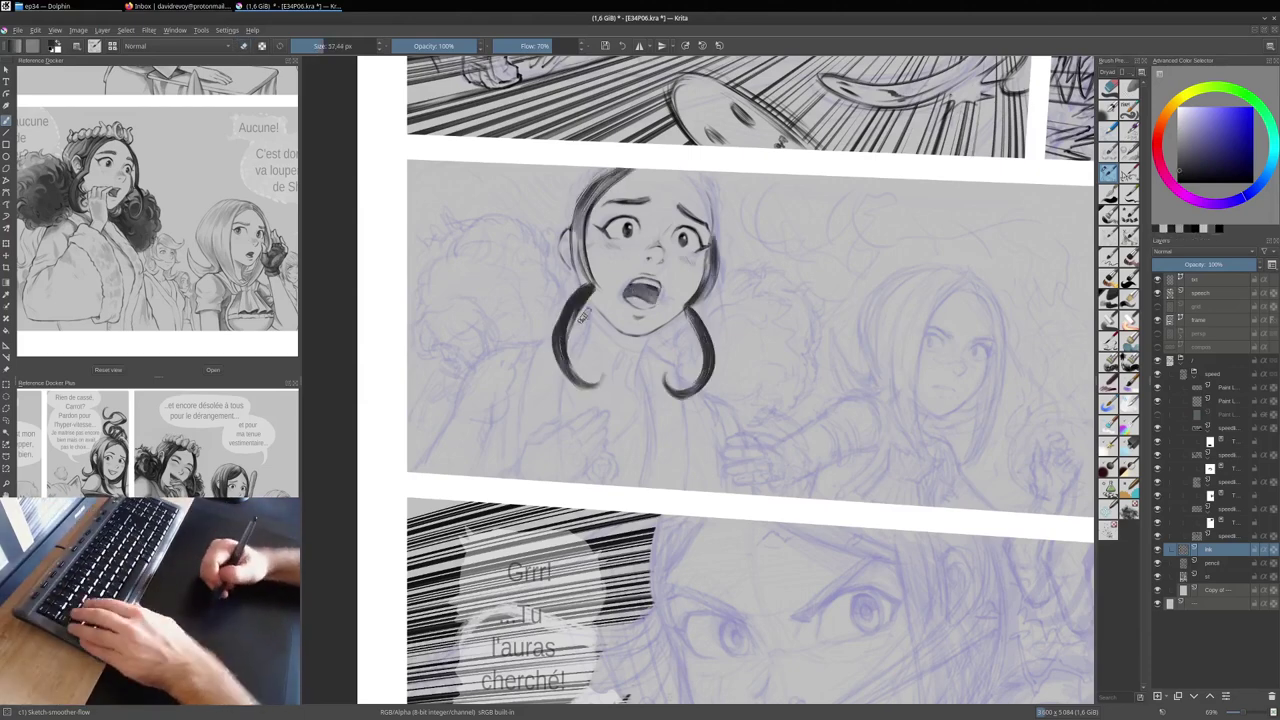
drag(690, 345, 713, 268)
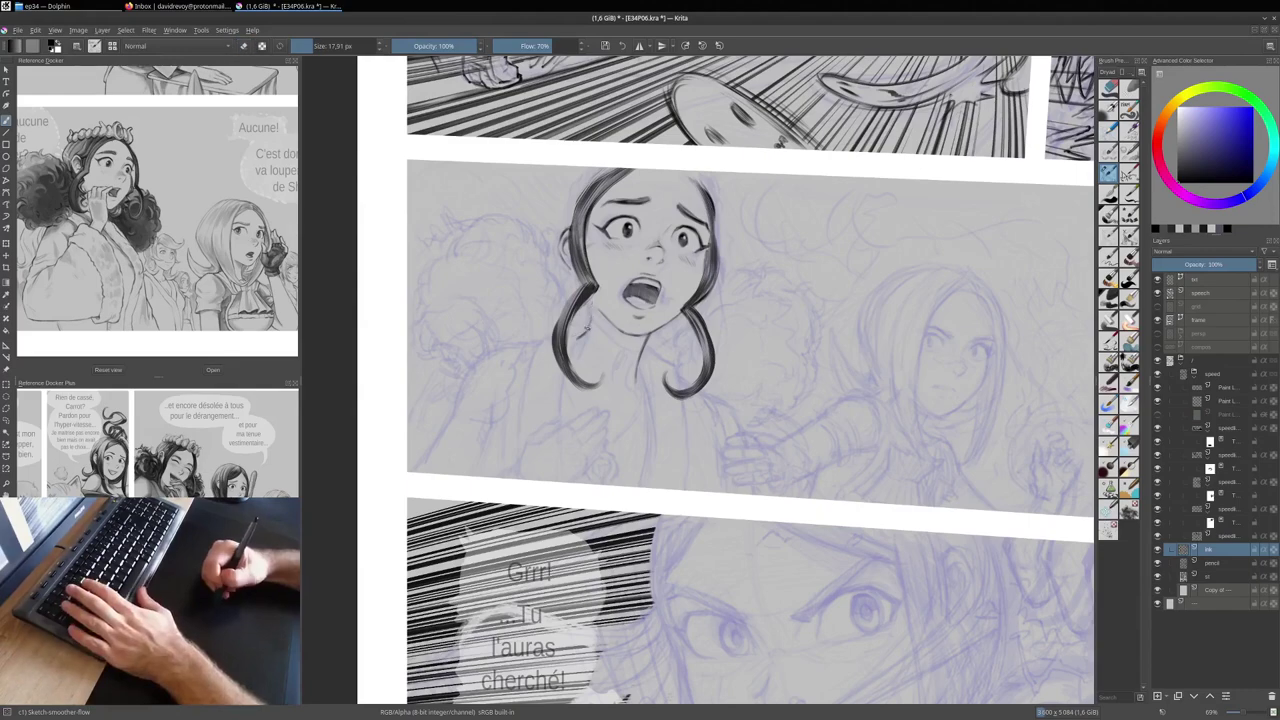
key(minus)
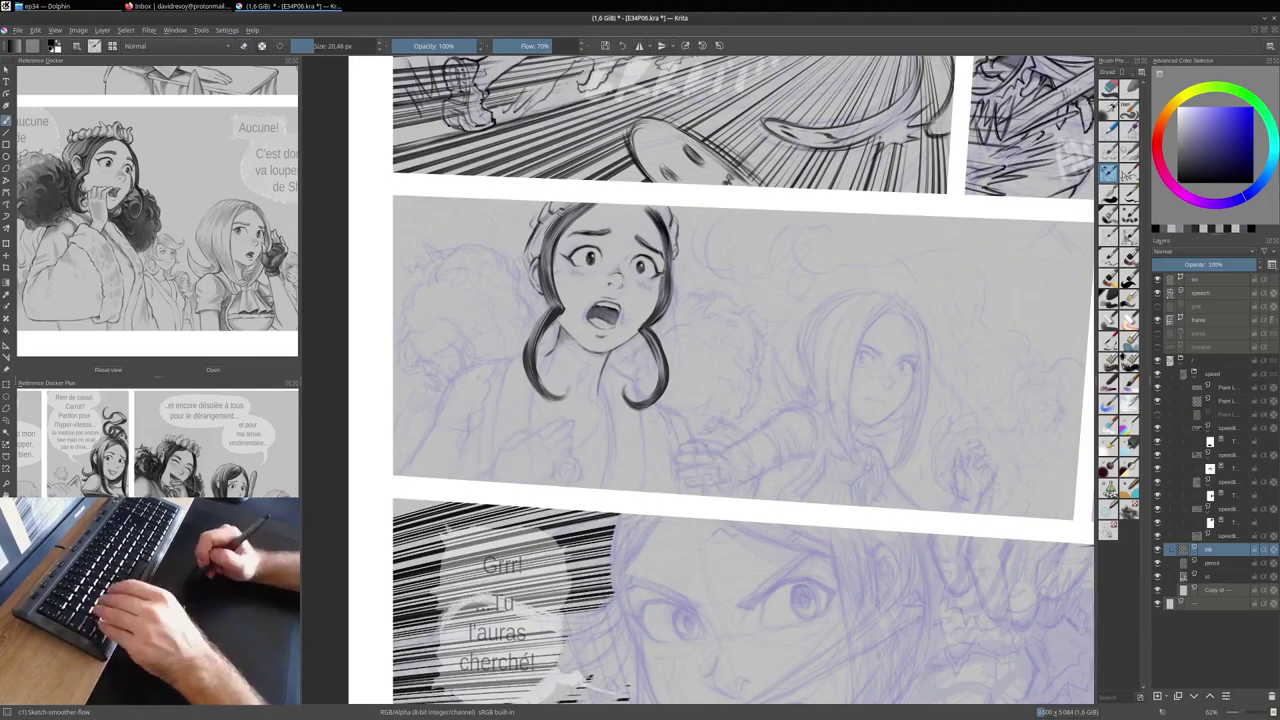
Step: Block dark grey hair puffs on both sides of her face with the Blender Textured Soft brush
click(1108, 424)
drag(450, 260, 530, 310)
drag(420, 290, 500, 370)
drag(700, 300, 740, 400)
drag(650, 320, 760, 410)
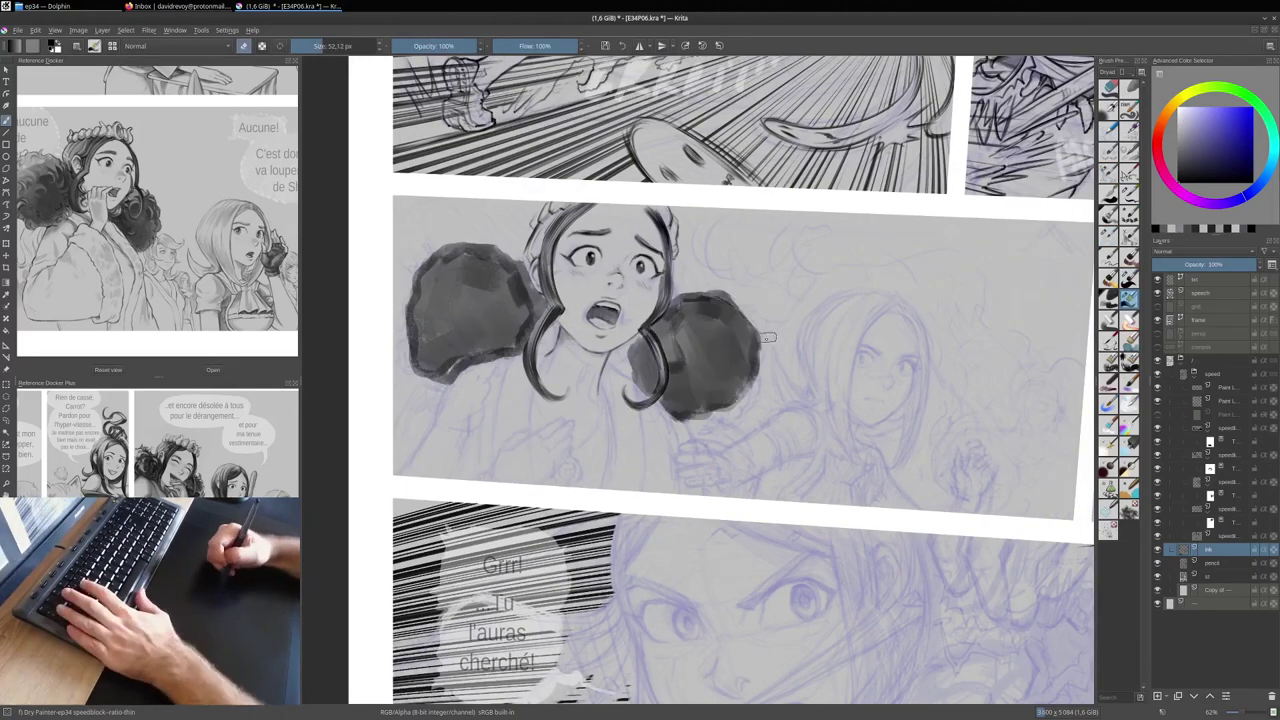
mouse_move(420, 260)
mouse_down()
mouse_move(678, 316)
mouse_move(720, 400)
mouse_up()
Step: With Sketch-smoother-flow, add spiky strands and darker shading to the hair puffs
click(1108, 172)
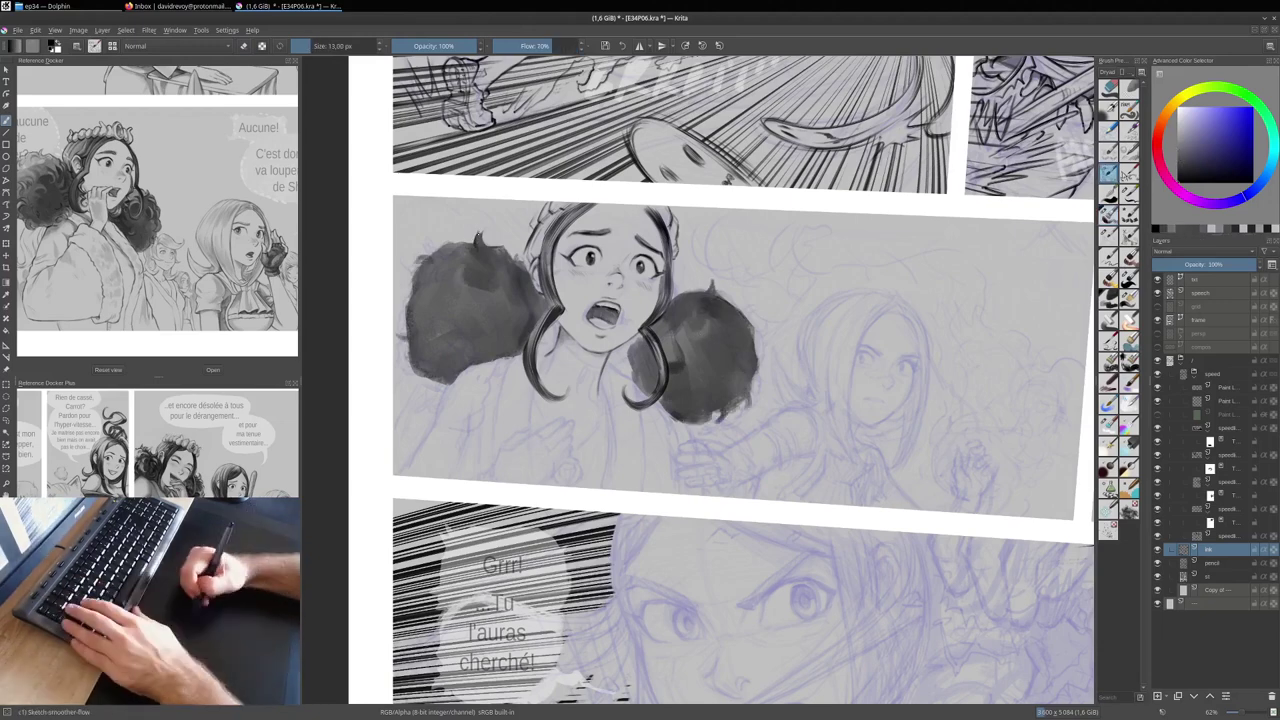
drag(480, 262, 484, 228)
drag(700, 312, 712, 284)
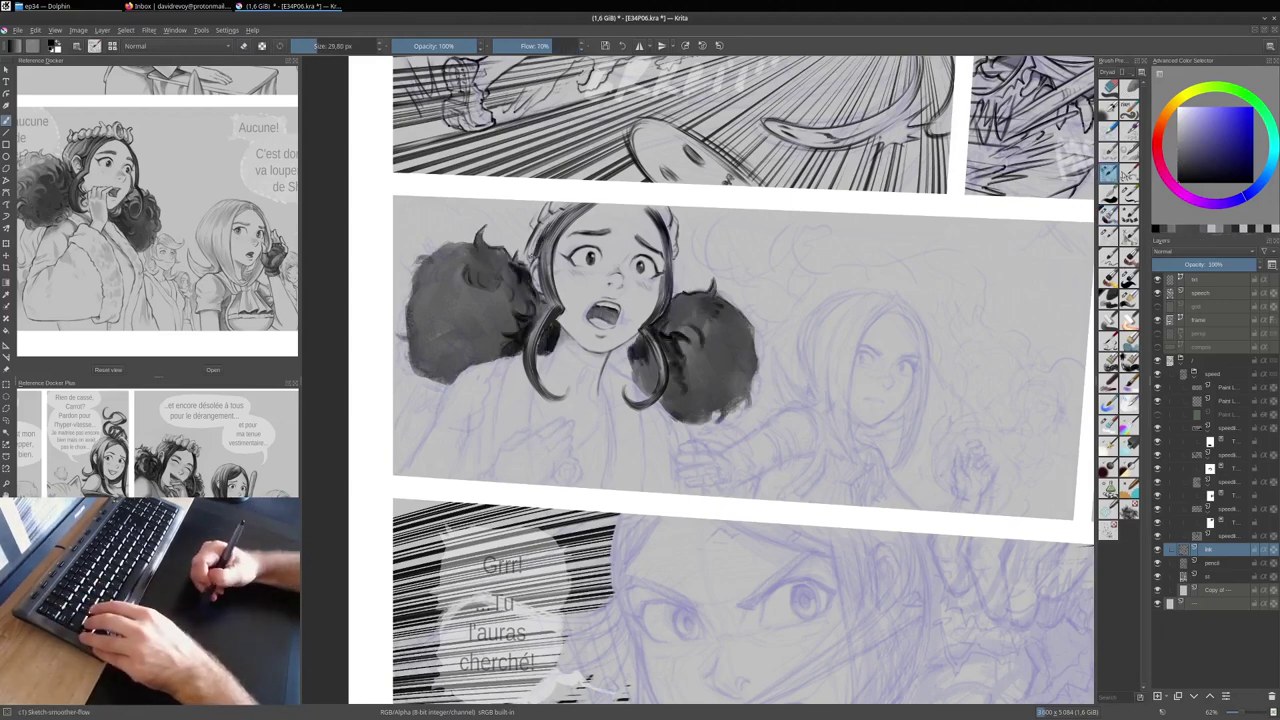
key(bracketright)
key(bracketright)
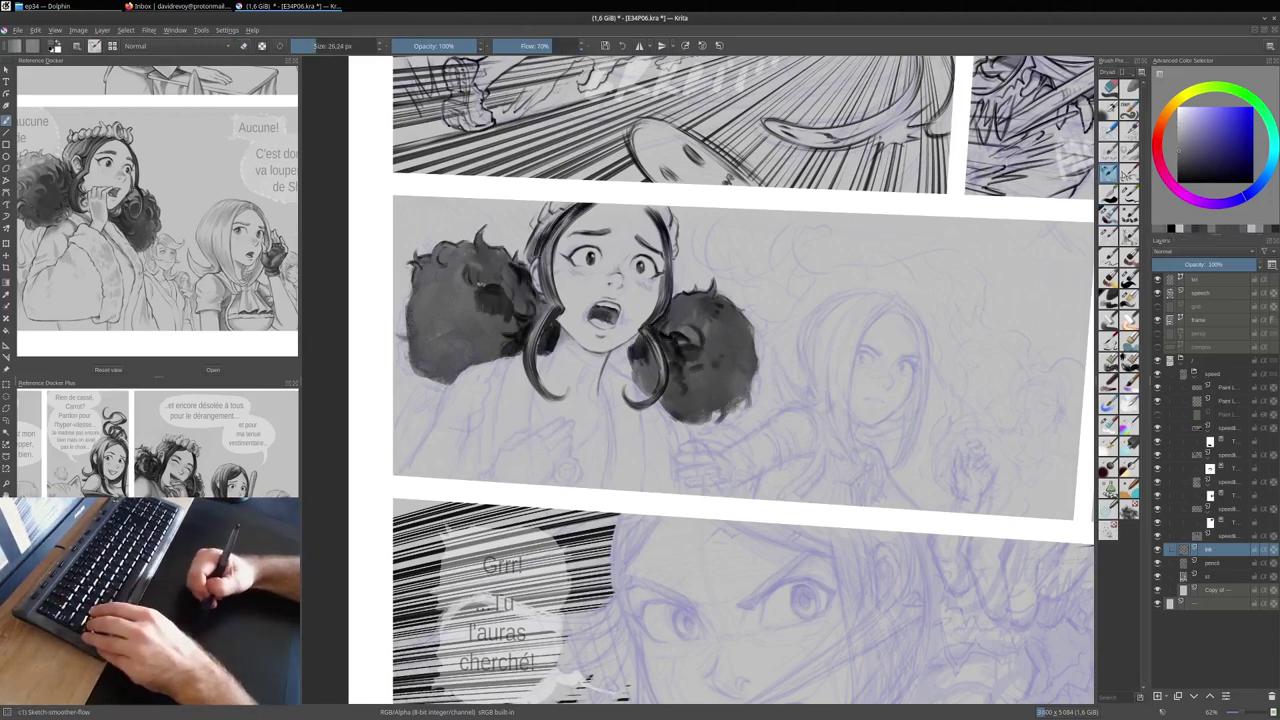
key(m)
mouse_move(880, 300)
mouse_down()
mouse_move(985, 350)
mouse_move(990, 380)
mouse_up()
key(bracketleft)
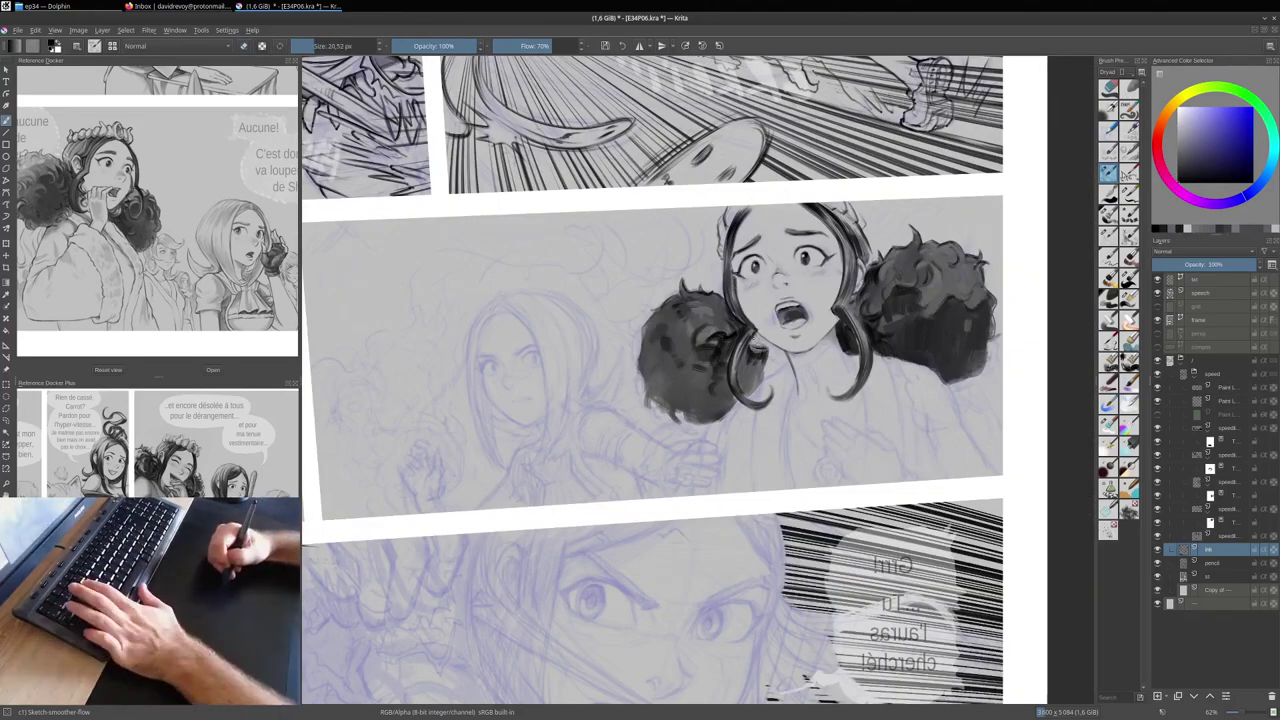
drag(655, 310, 645, 410)
key(bracketright)
key(bracketright)
Step: Undo the raised hand and redraw its left and right contours
mouse_move(748, 250)
mouse_down()
mouse_move(765, 292)
mouse_move(795, 300)
mouse_up()
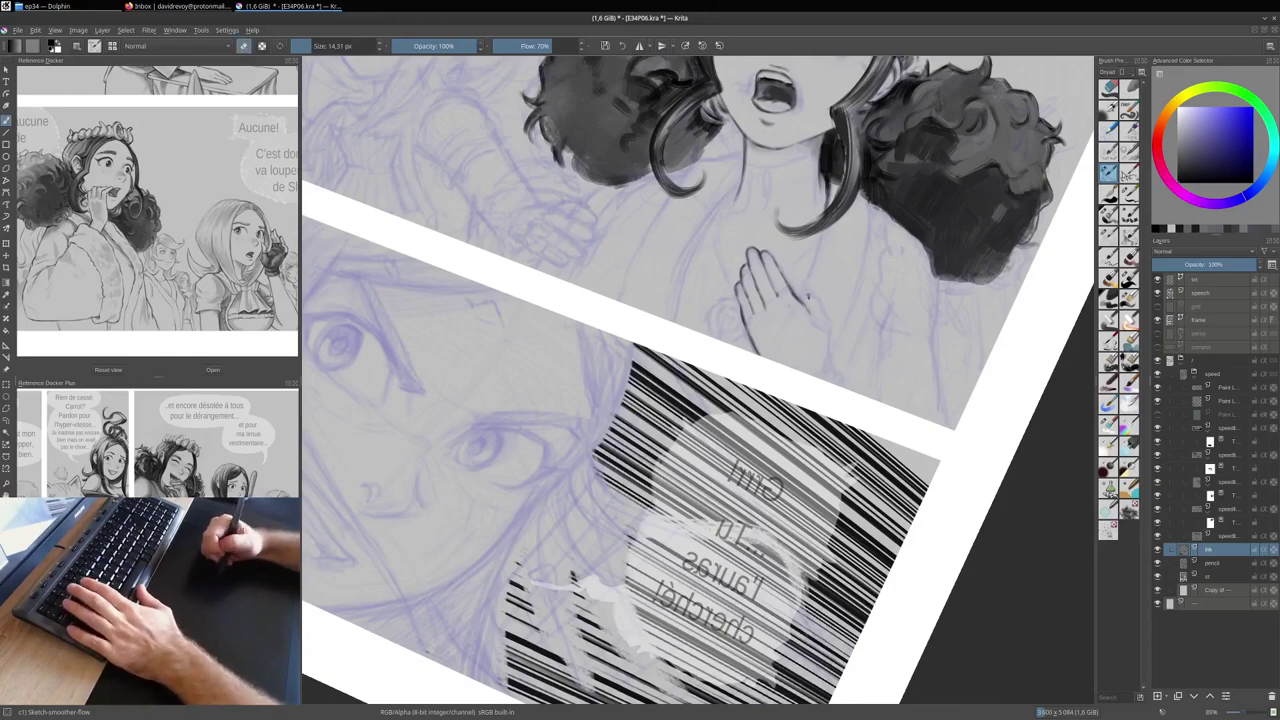
key(ctrl+z)
drag(744, 284, 740, 330)
drag(784, 276, 810, 316)
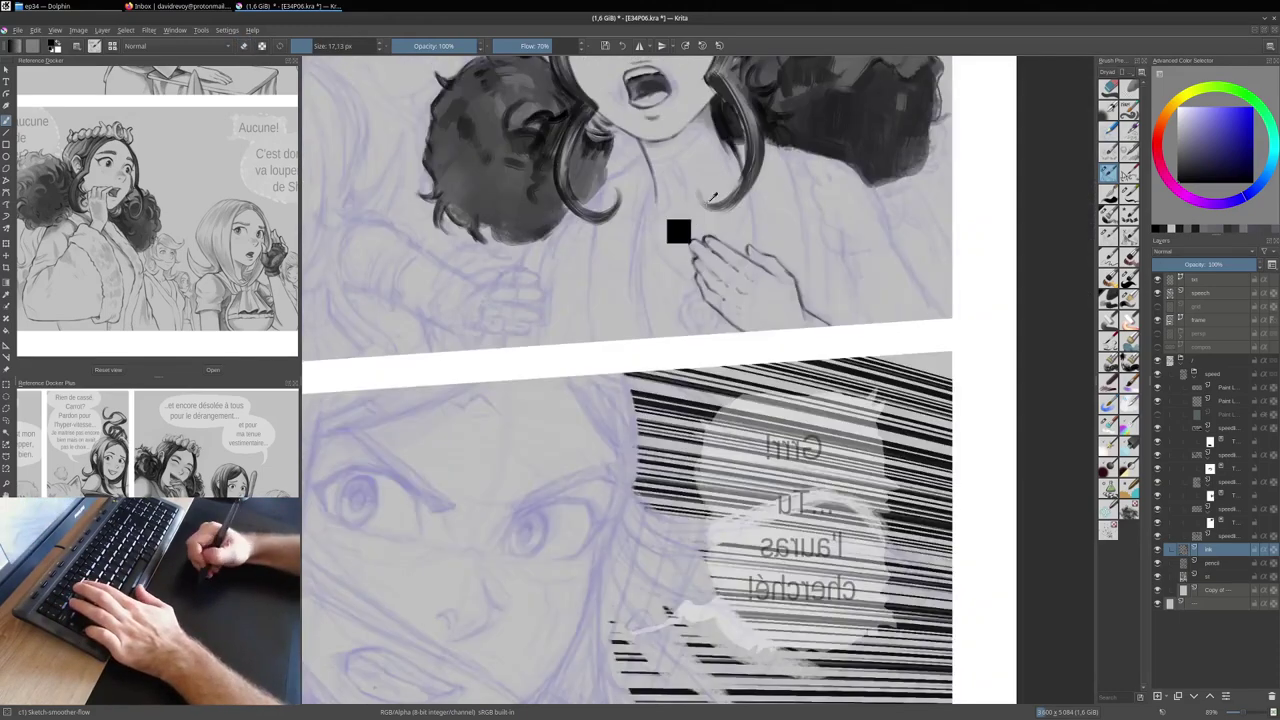
mouse_move(677, 229)
mouse_down()
mouse_move(925, 414)
mouse_move(586, 346)
mouse_up()
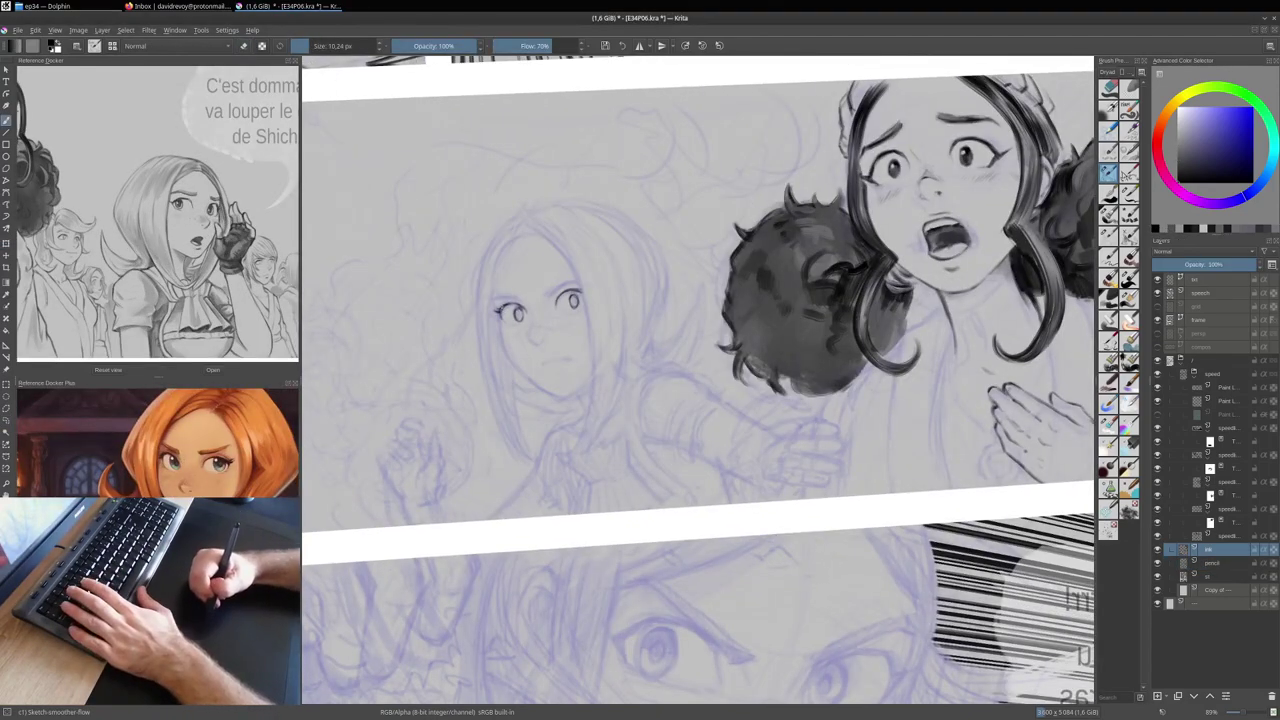
Step: Ink the blonde girl's jaw and mouth, then mirror-check and zoom out to review the page
mouse_move(518, 313)
mouse_down()
mouse_move(784, 296)
mouse_move(787, 271)
mouse_up()
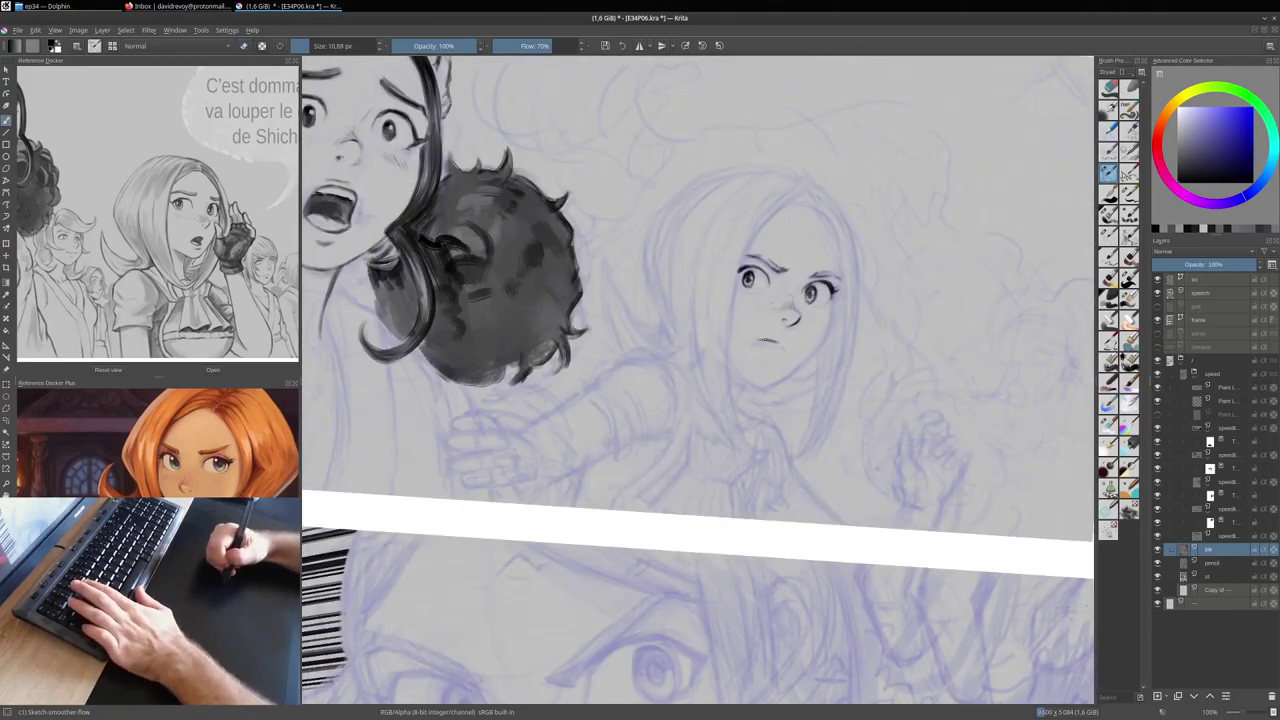
mouse_move(838, 304)
mouse_down()
mouse_move(770, 378)
mouse_move(822, 372)
mouse_up()
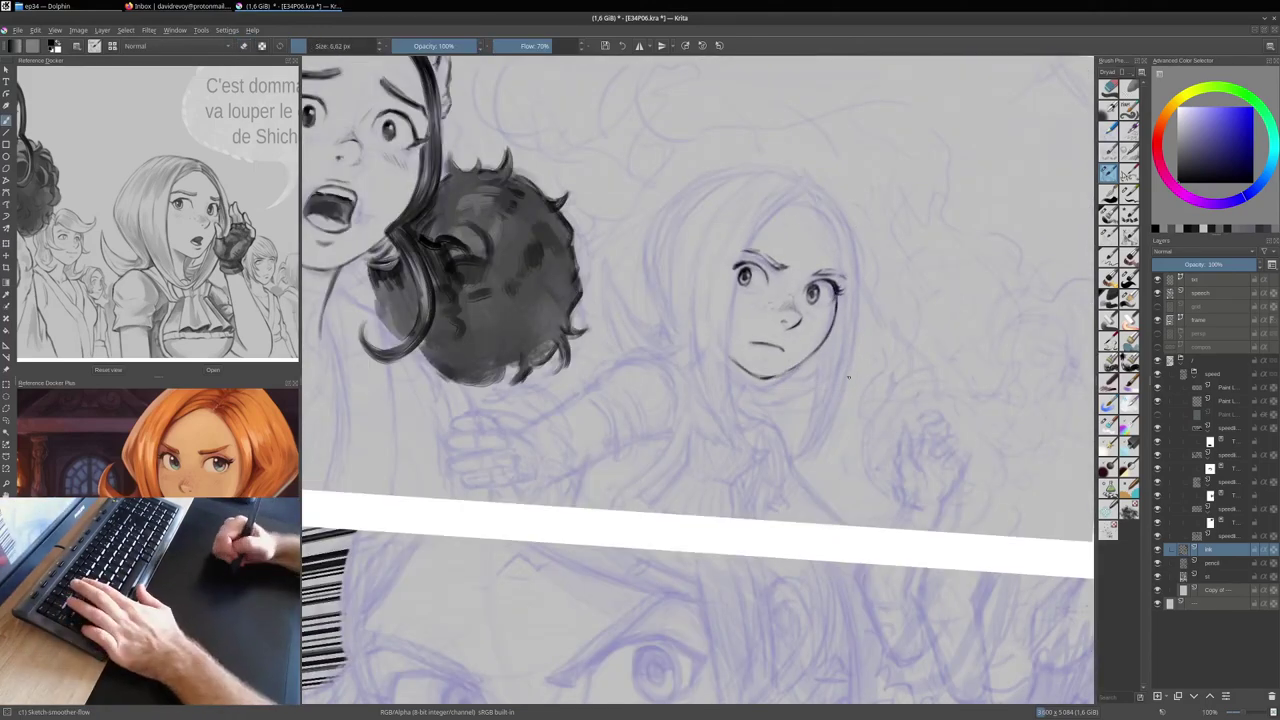
key(m)
key(minus)
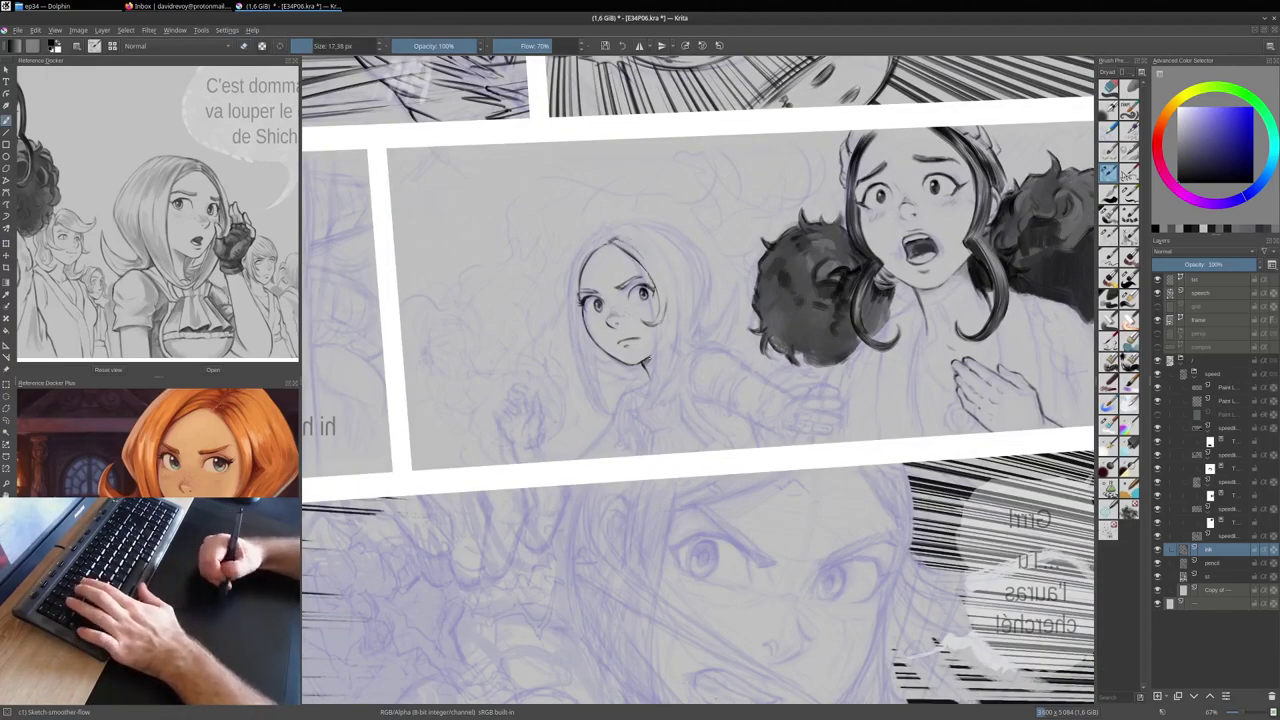
key(m)
key(minus)
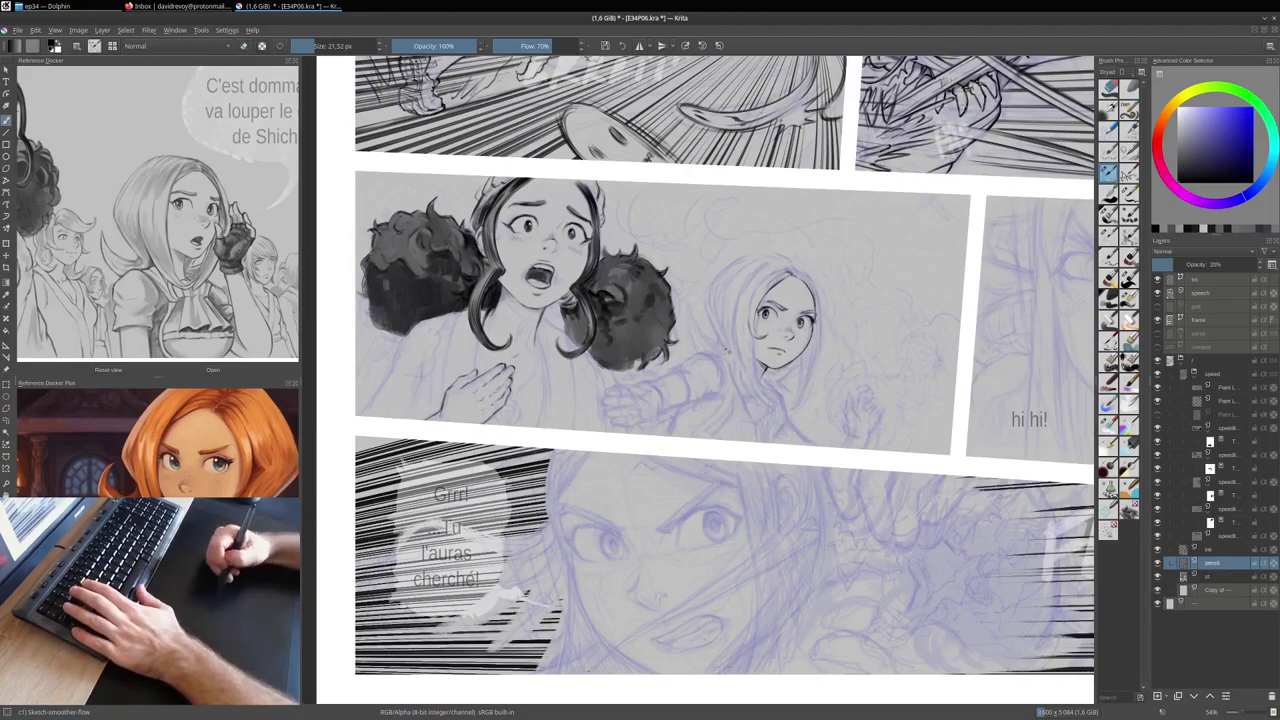
scroll(725, 380, up, 5)
key(minus)
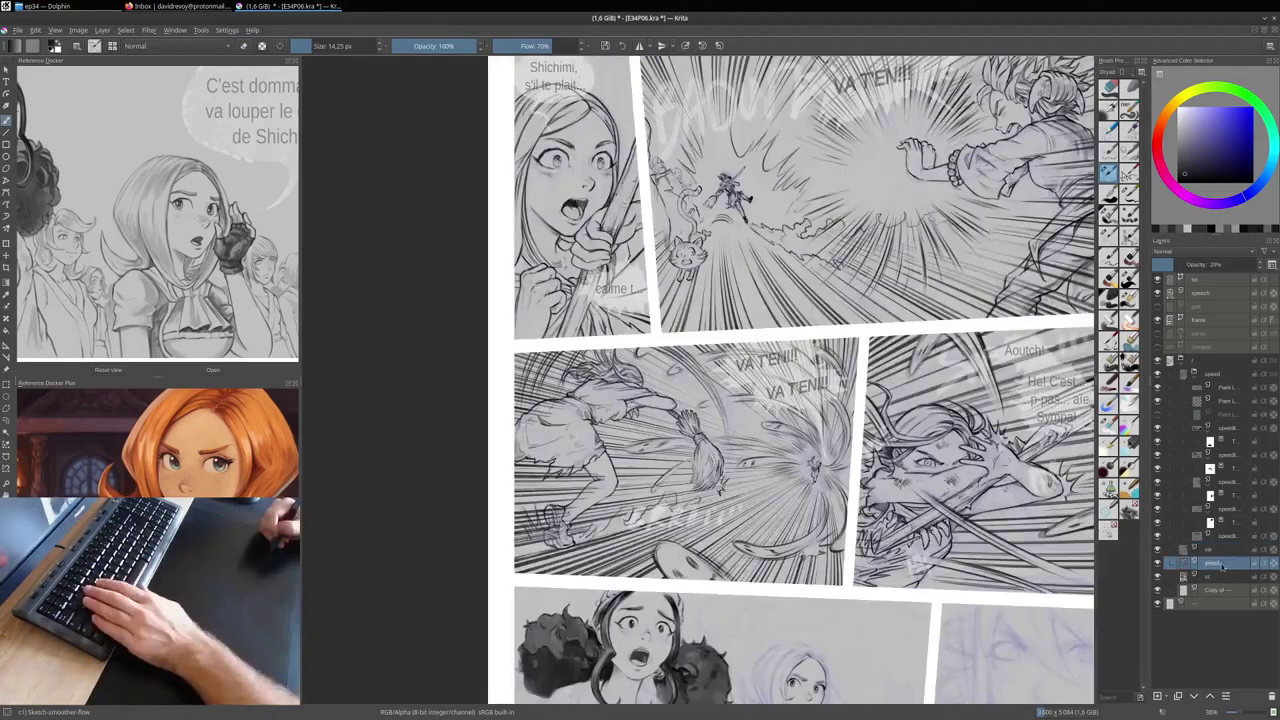
scroll(725, 380, down, 5)
key(plus)
key(plus)
Step: On the ink layer, ink her hair strands, face edge, head top, neck and chin
key(Page_Up)
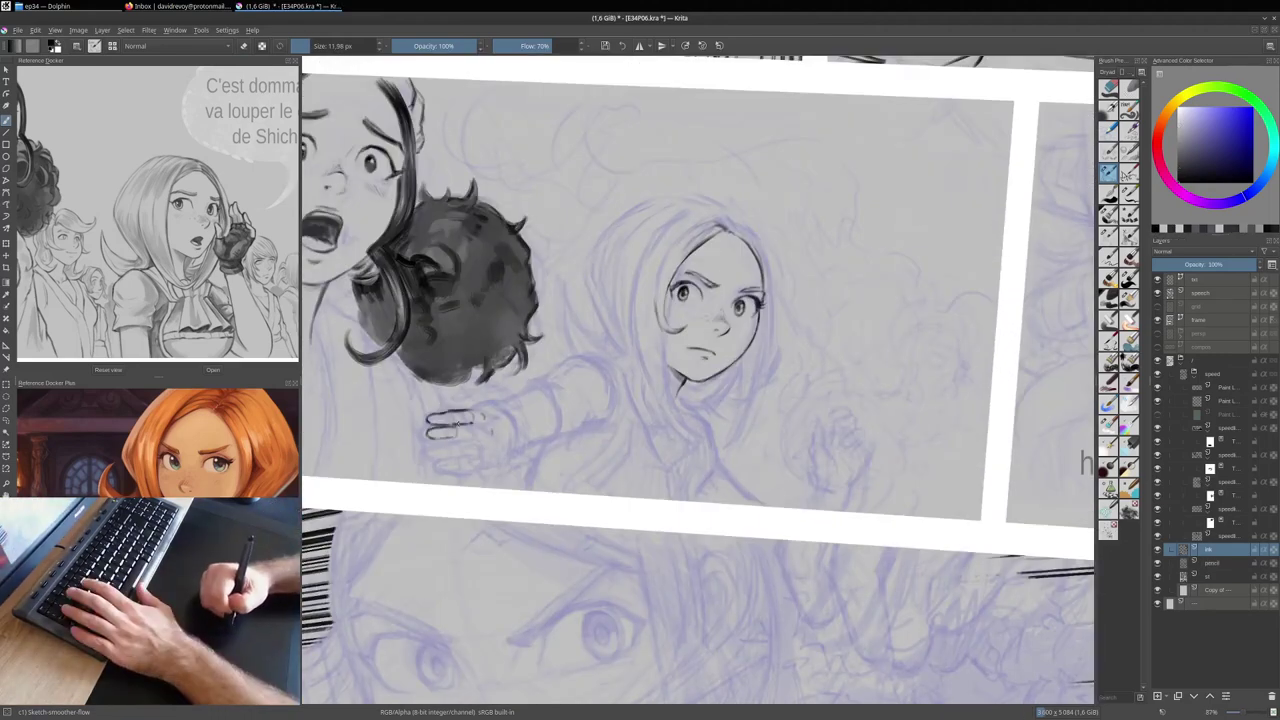
key(4)
key(4)
key(4)
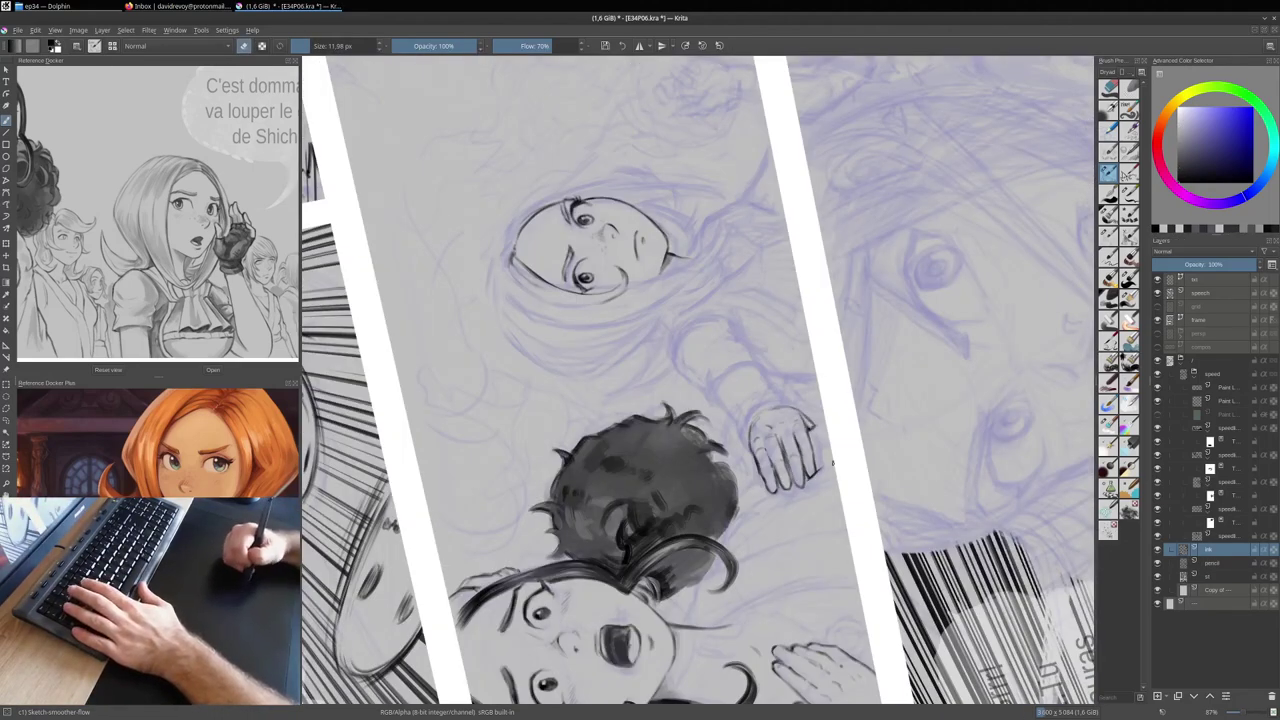
key(5)
key(4)
key(4)
key(4)
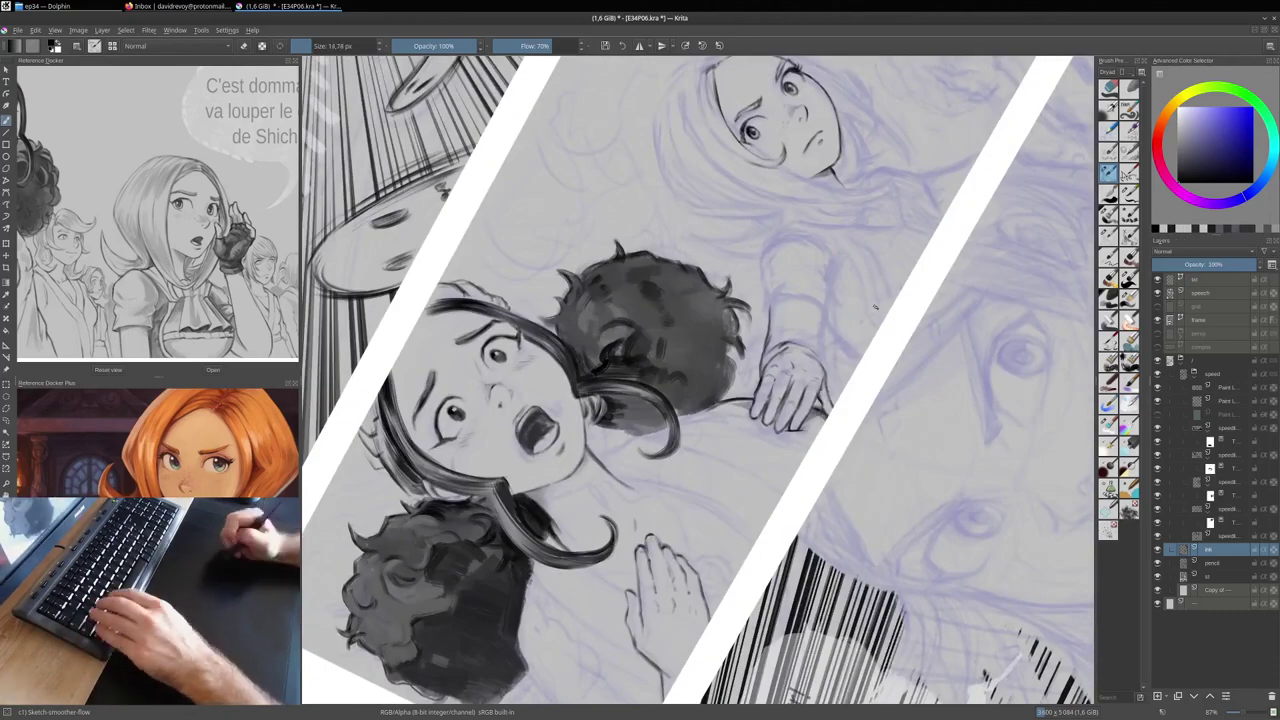
key(5)
drag(898, 438, 902, 497)
drag(752, 288, 738, 352)
drag(840, 272, 850, 380)
drag(735, 322, 728, 378)
drag(818, 250, 846, 298)
drag(786, 382, 750, 416)
Step: Ink the fingers and knuckles of her raised clenched fist
drag(752, 290, 746, 334)
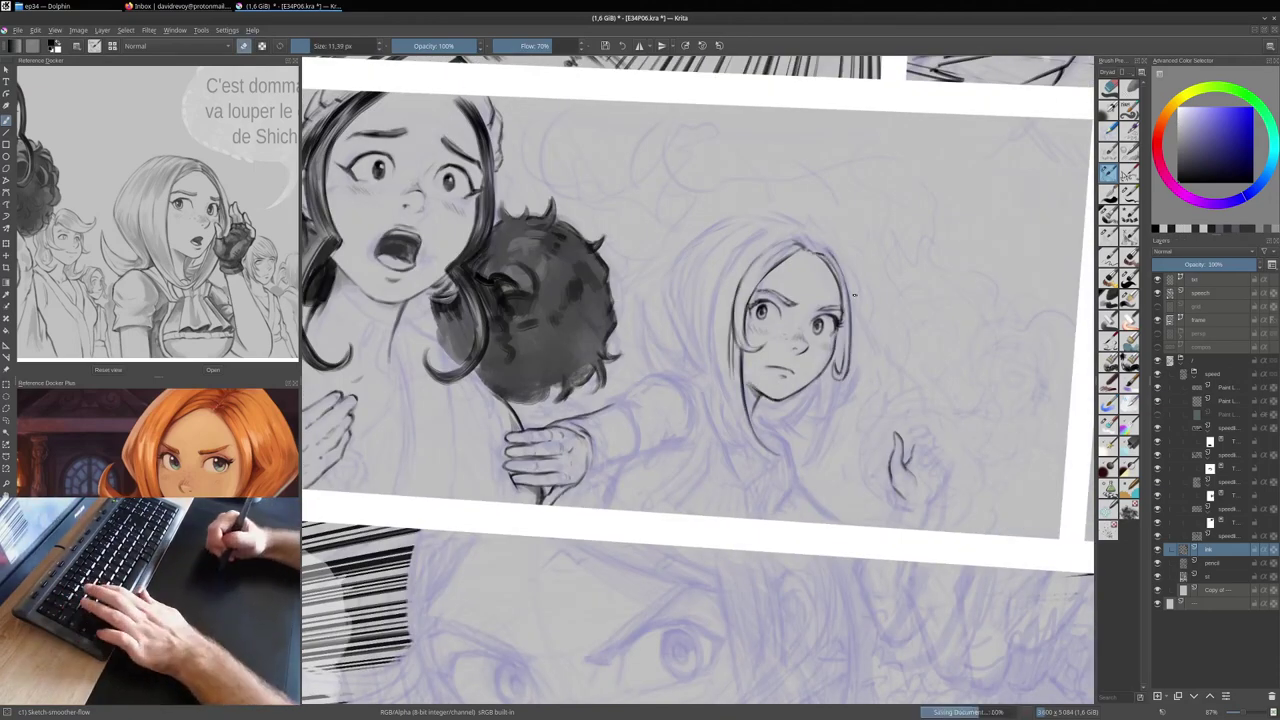
drag(918, 448, 942, 432)
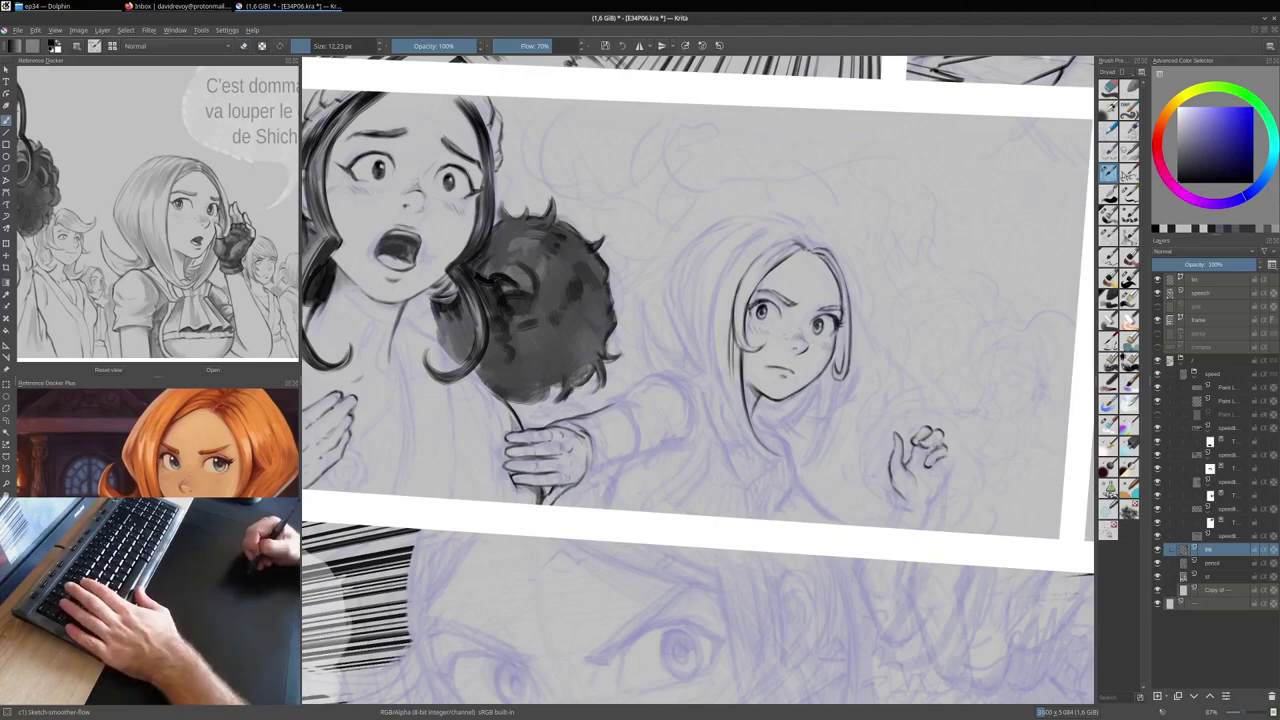
drag(948, 478, 934, 502)
drag(954, 446, 944, 474)
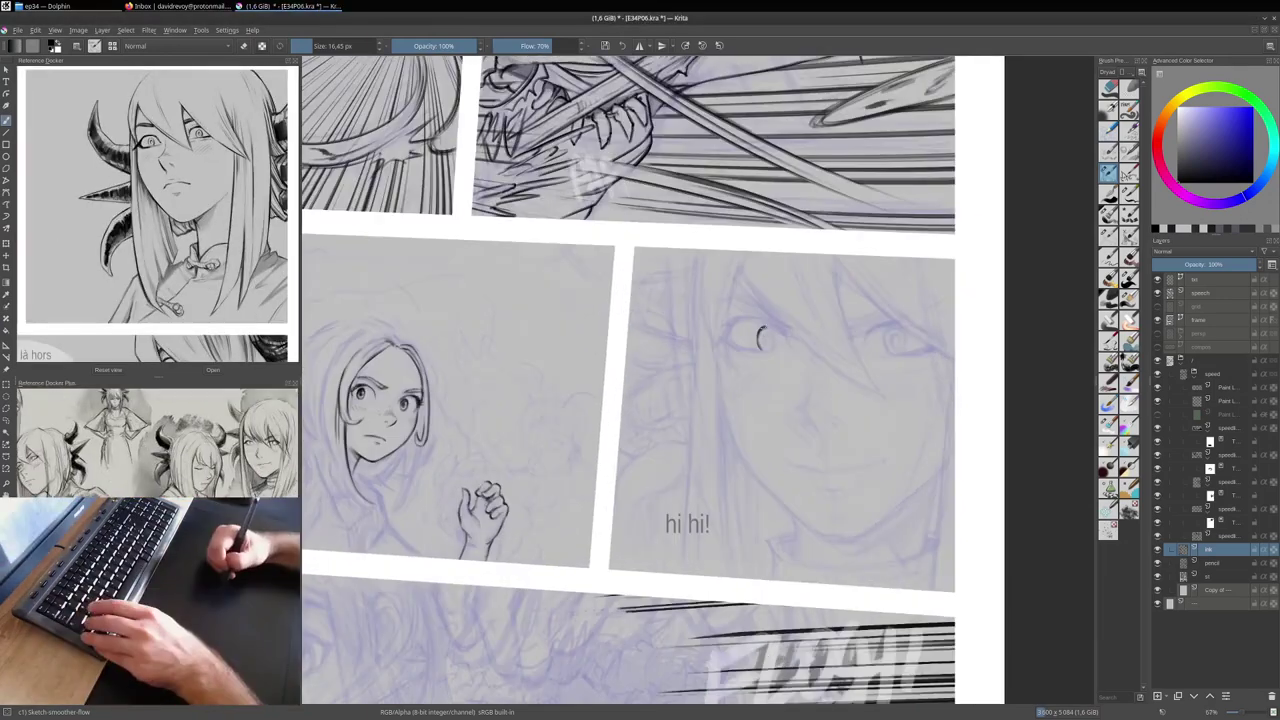
Step: Ink both eyes of the right-panel face and erase stray marks above the right eye
drag(760, 332, 770, 348)
drag(890, 330, 900, 346)
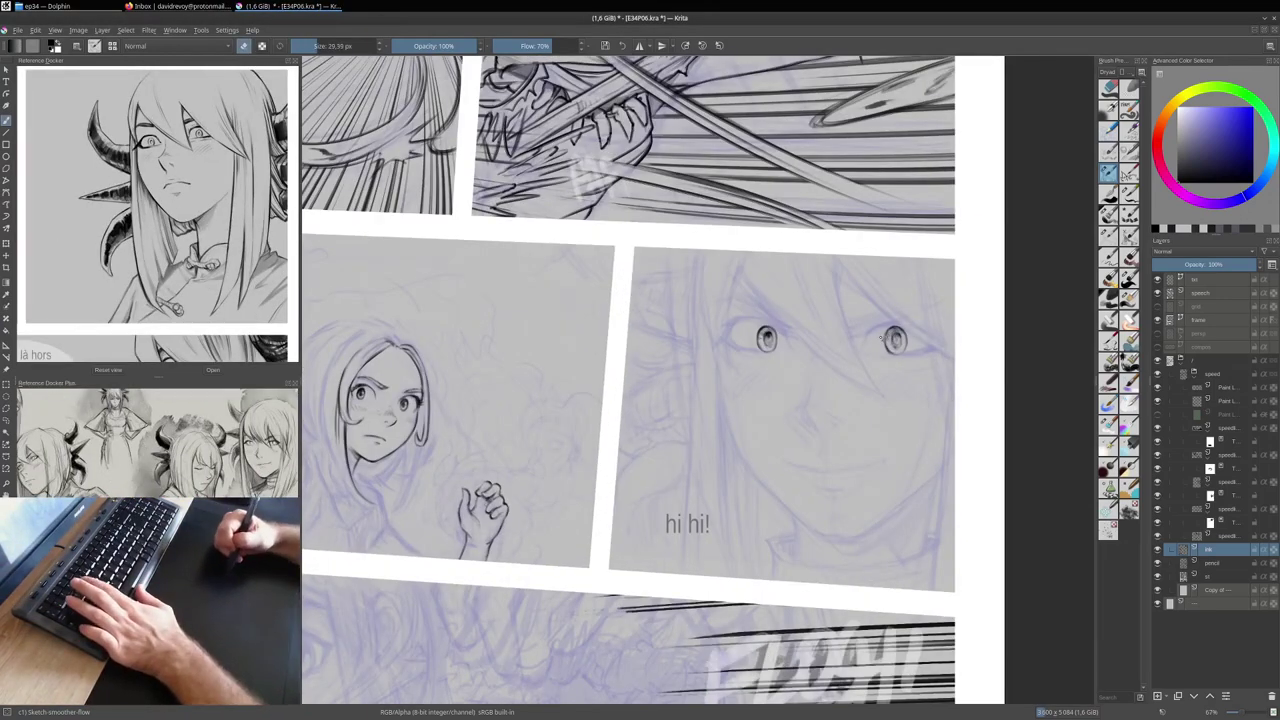
key(e)
drag(868, 331, 868, 348)
drag(772, 326, 786, 322)
key(e)
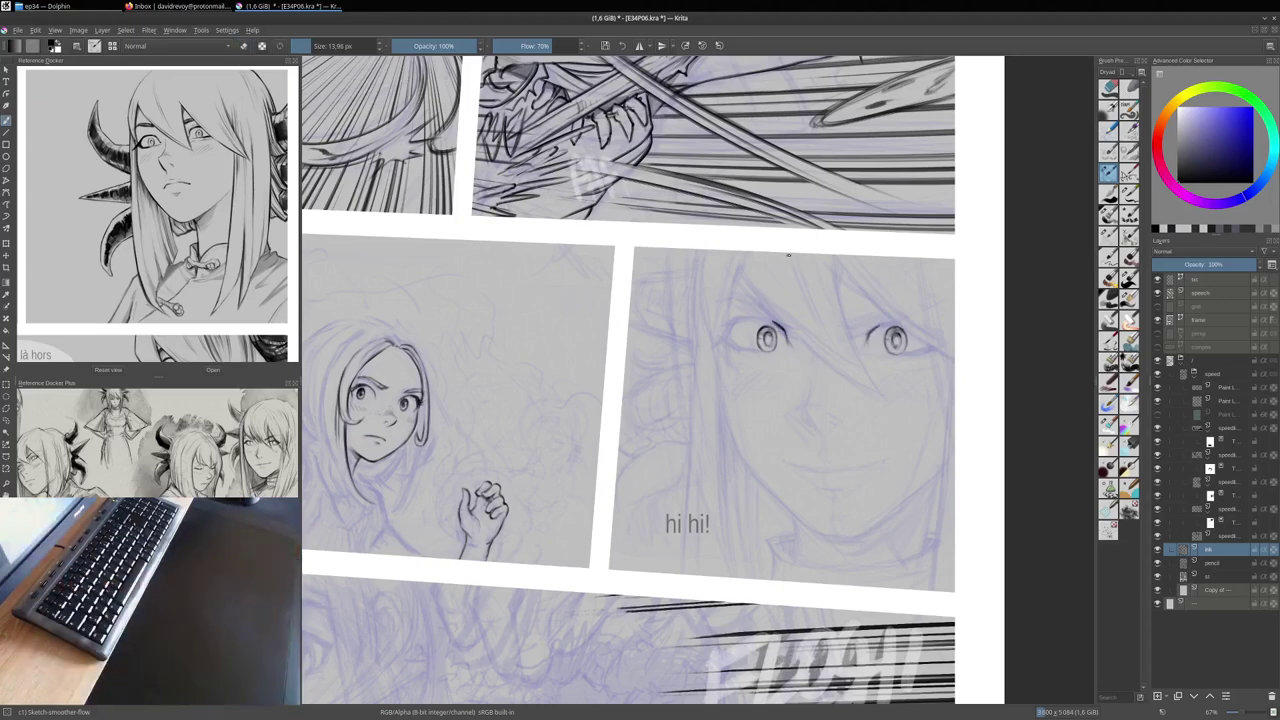
drag(880, 326, 904, 328)
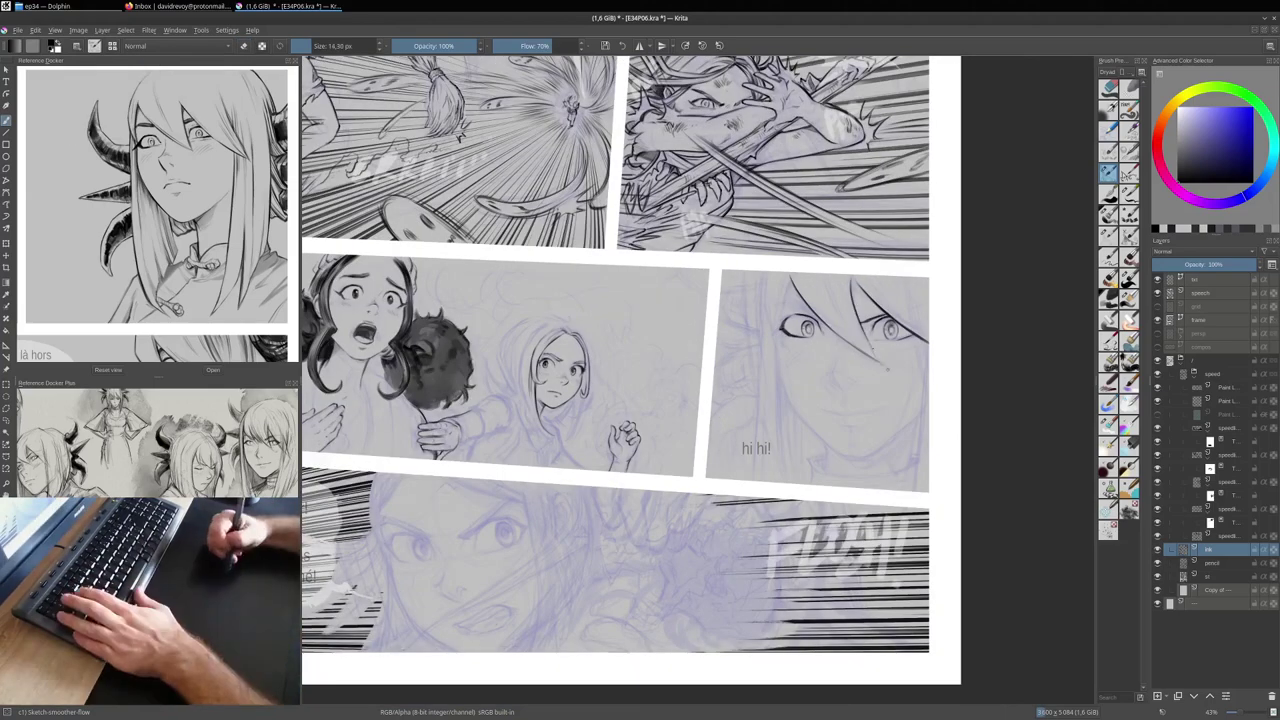
Step: Draw three hair strands over the forehead and ink the smile and chin
drag(790, 274, 780, 342)
drag(784, 274, 764, 350)
drag(850, 276, 826, 326)
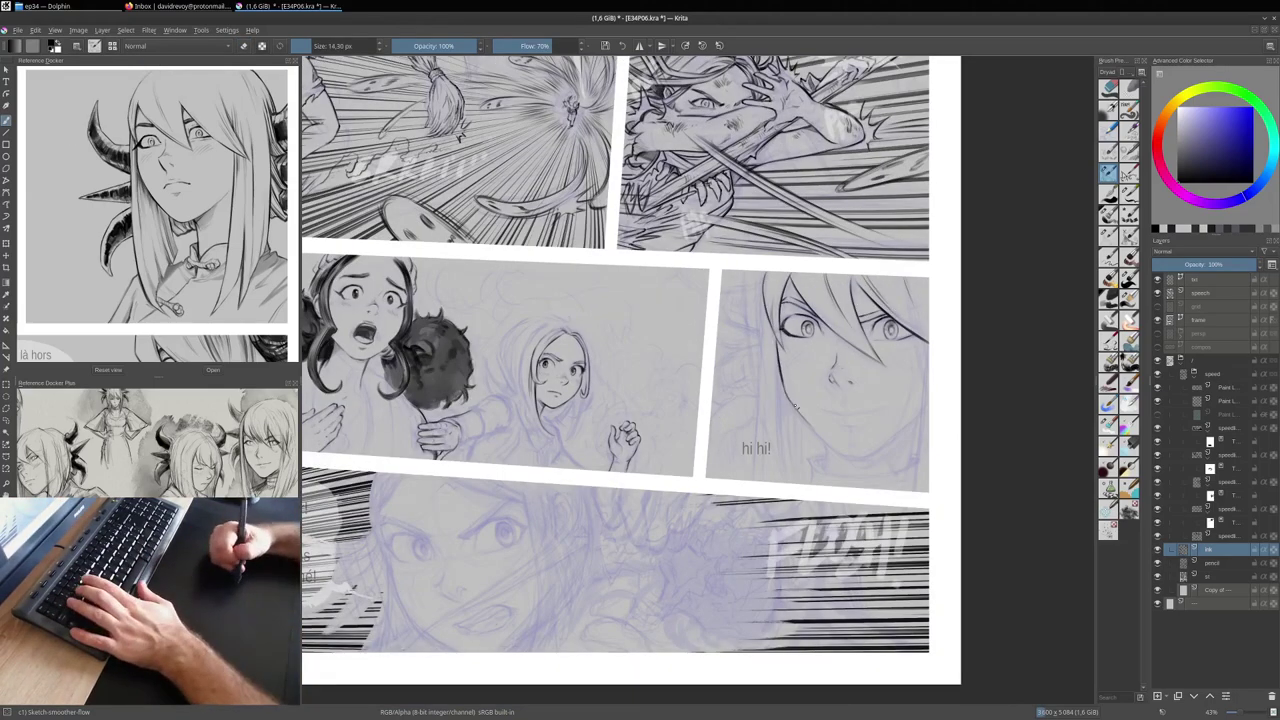
mouse_move(822, 410)
mouse_down()
mouse_move(856, 406)
mouse_move(855, 429)
mouse_up()
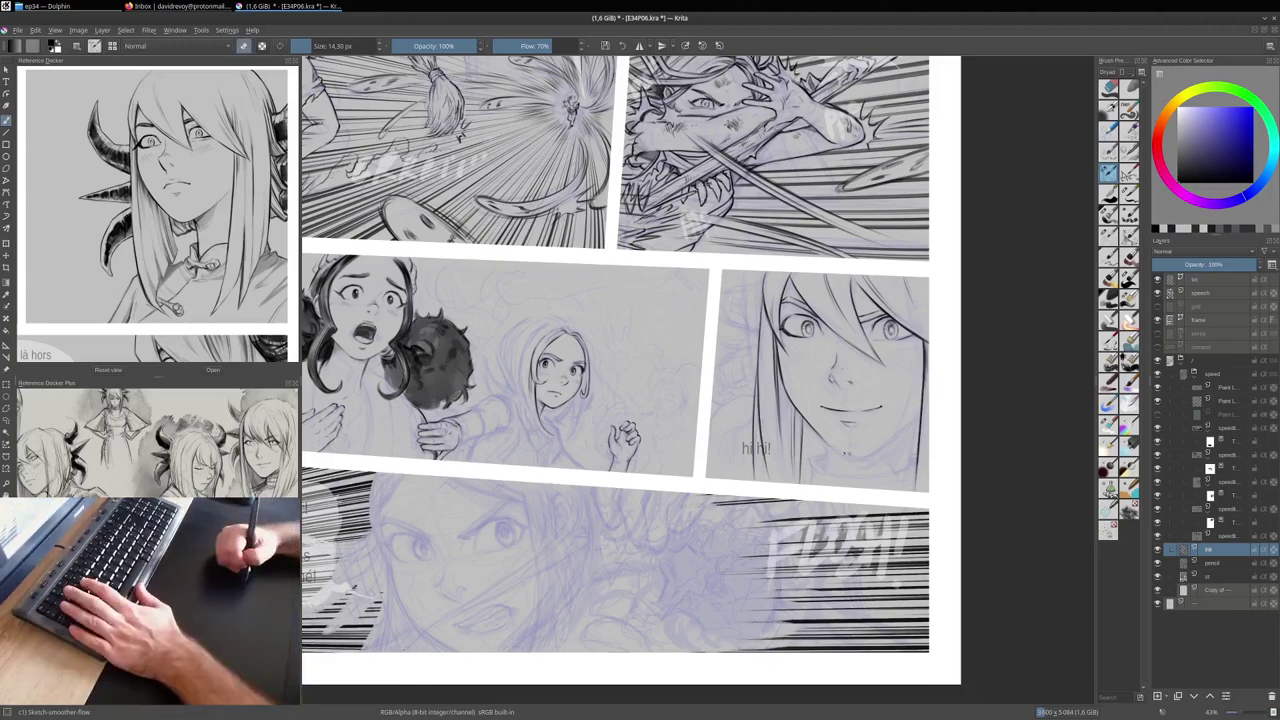
Step: Check the page mirrored and darken the blonde girl's hair outline with a smaller brush
key(m)
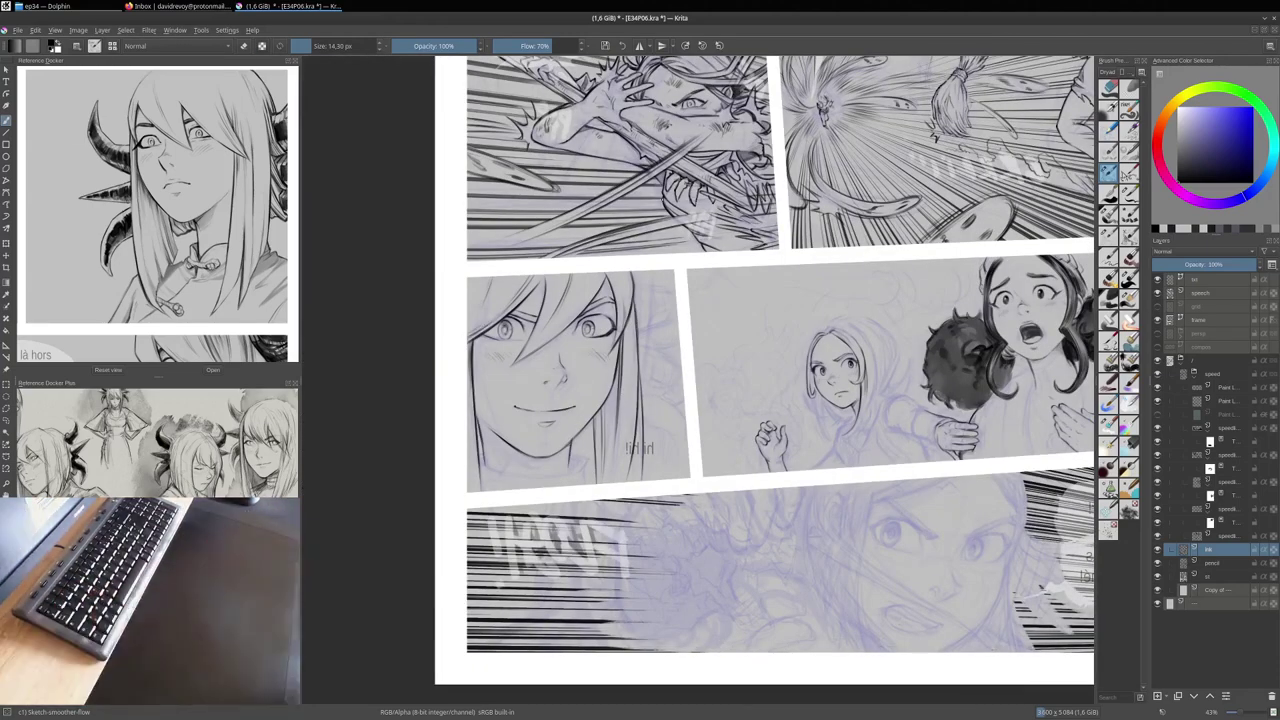
key([)
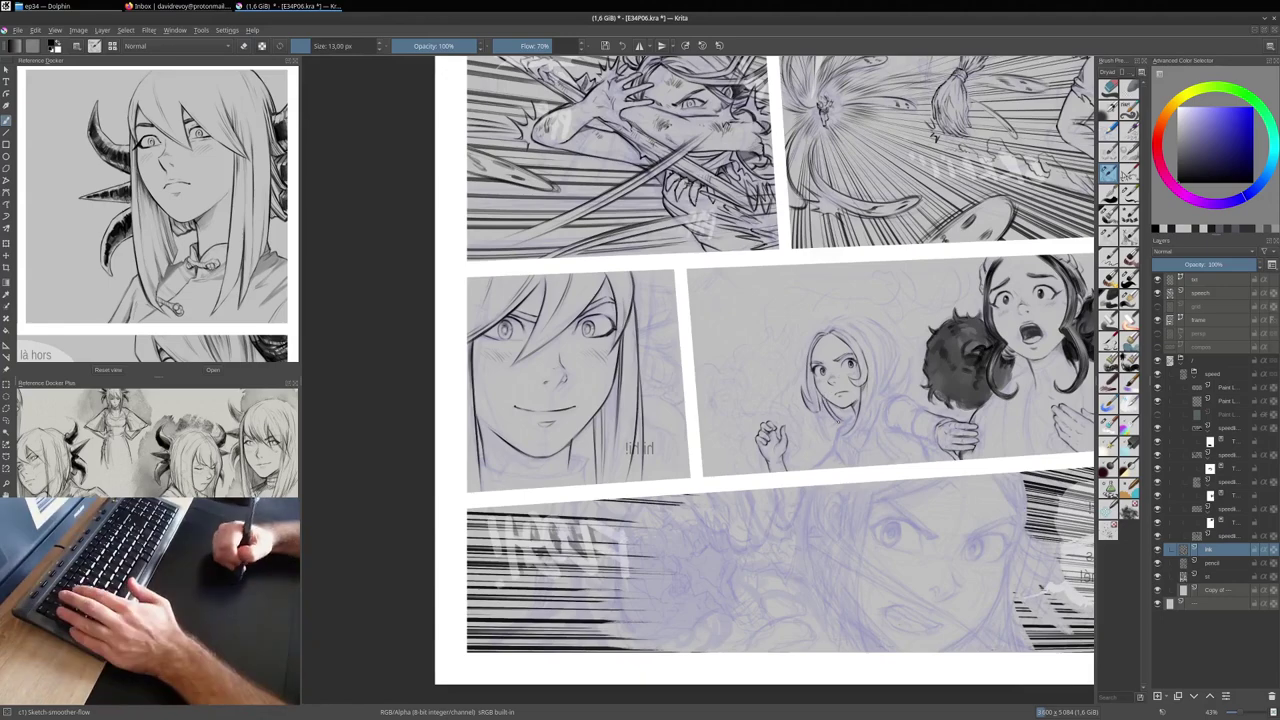
mouse_move(834, 352)
mouse_down()
mouse_move(872, 326)
mouse_move(890, 398)
mouse_up()
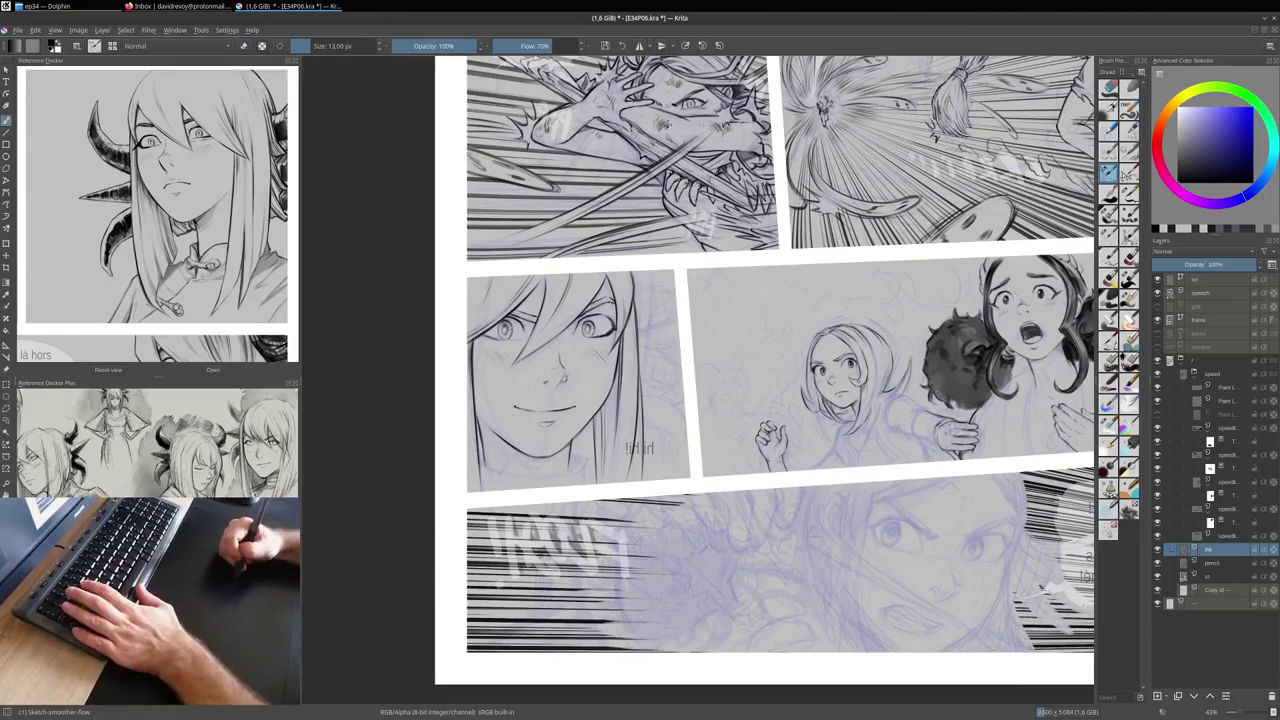
key(m)
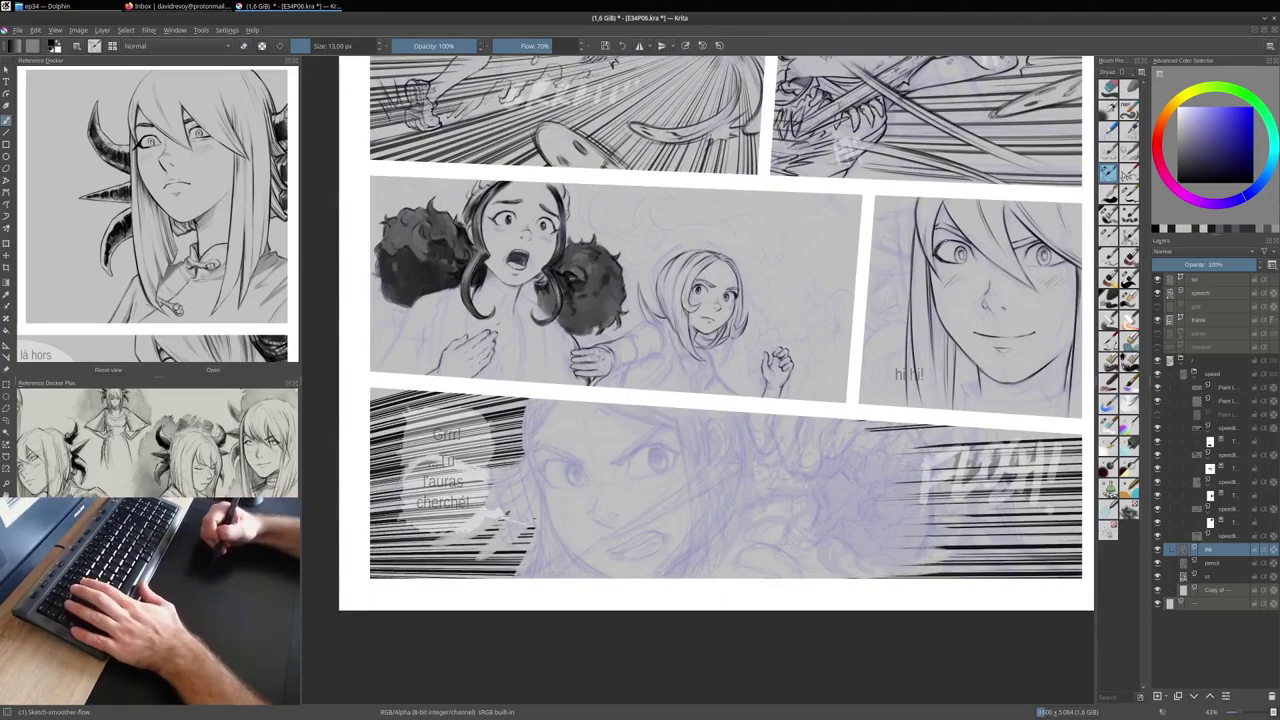
Step: Mirror-check the face strokes and zoom out to view the full page
key(/)
key(/)
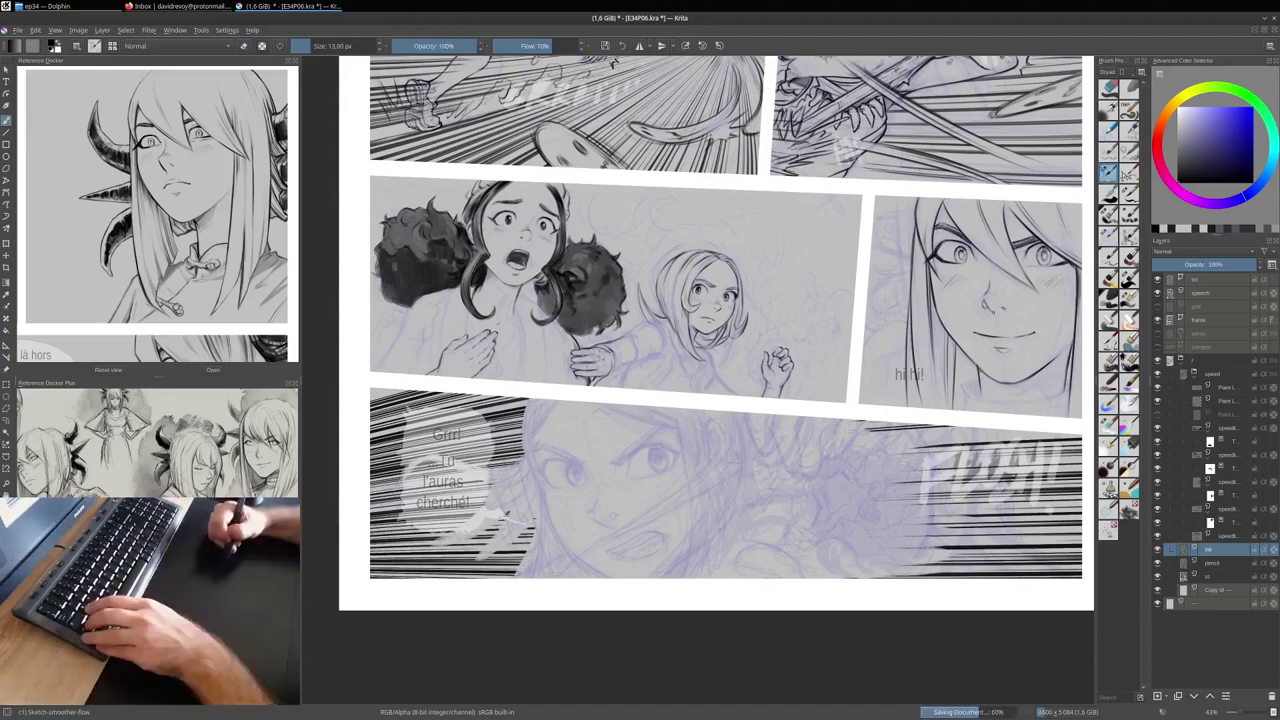
key(m)
key(m)
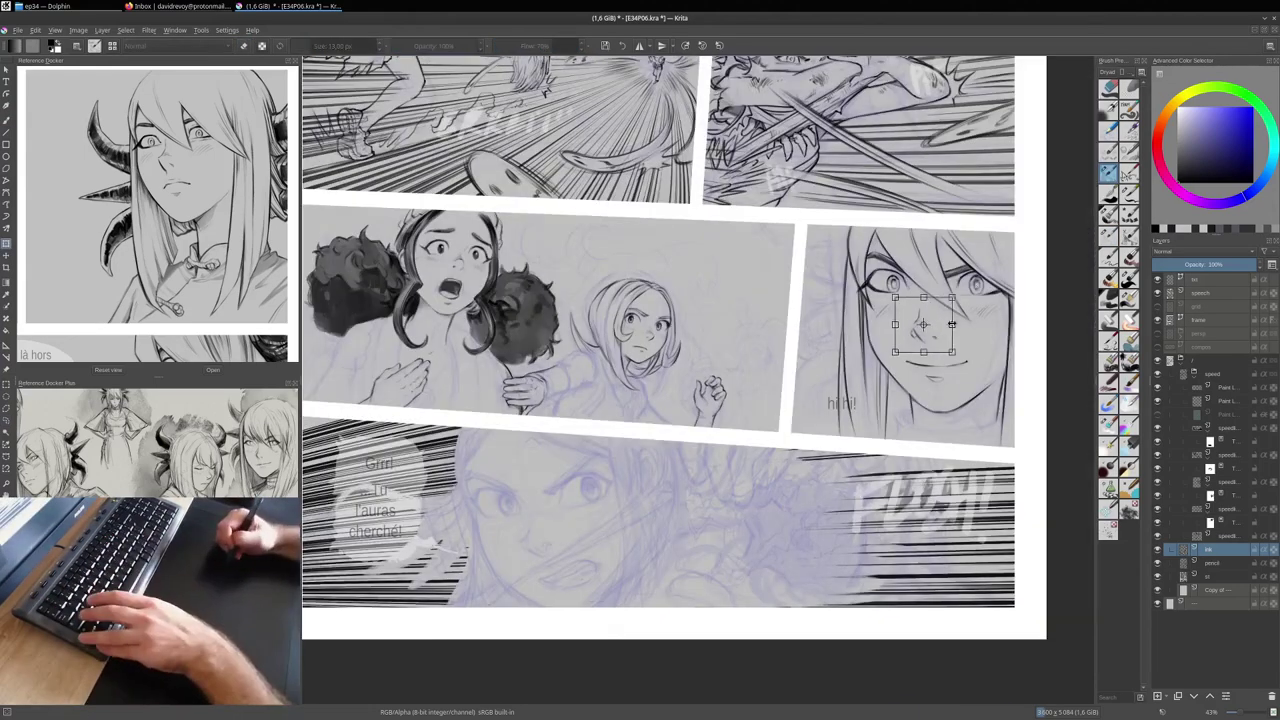
key(ctrl+t)
key(m)
key(m)
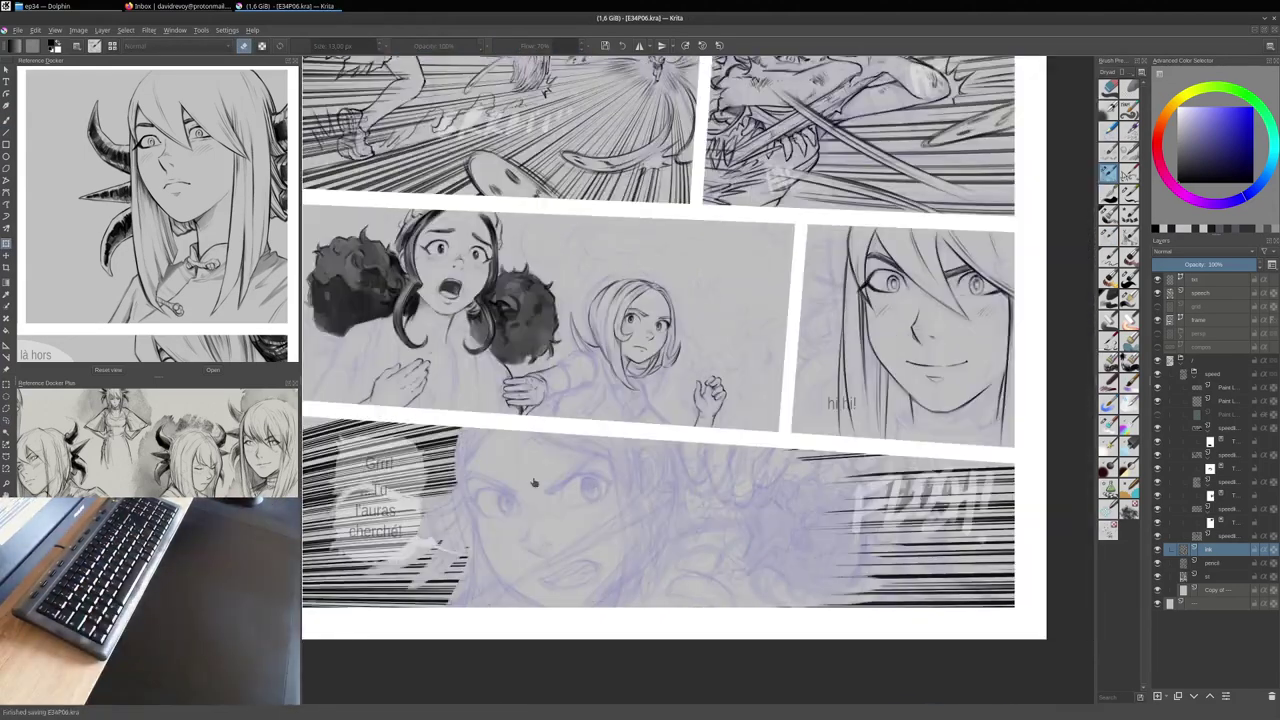
key(b)
key(2)
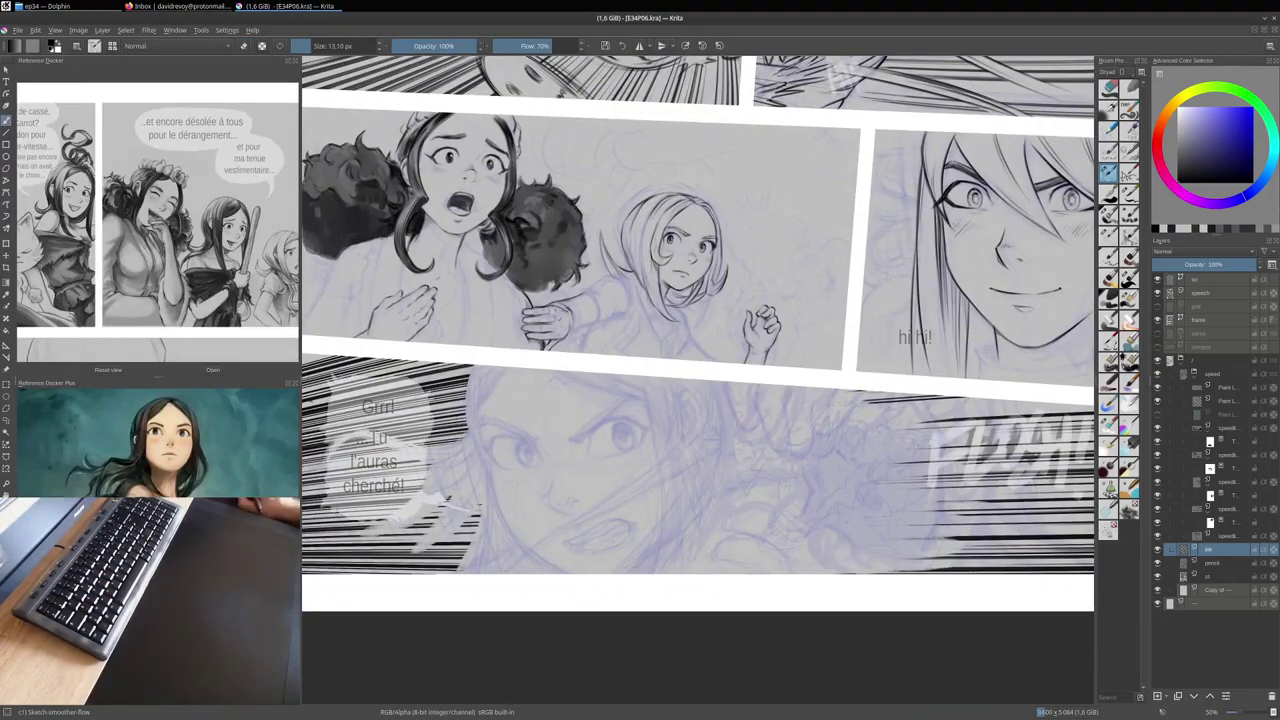
Step: Ink both eyebrow arcs, the left iris and the left eye's outer corner on the bottom-panel face
drag(491, 453, 523, 441)
drag(613, 430, 645, 428)
drag(520, 444, 537, 459)
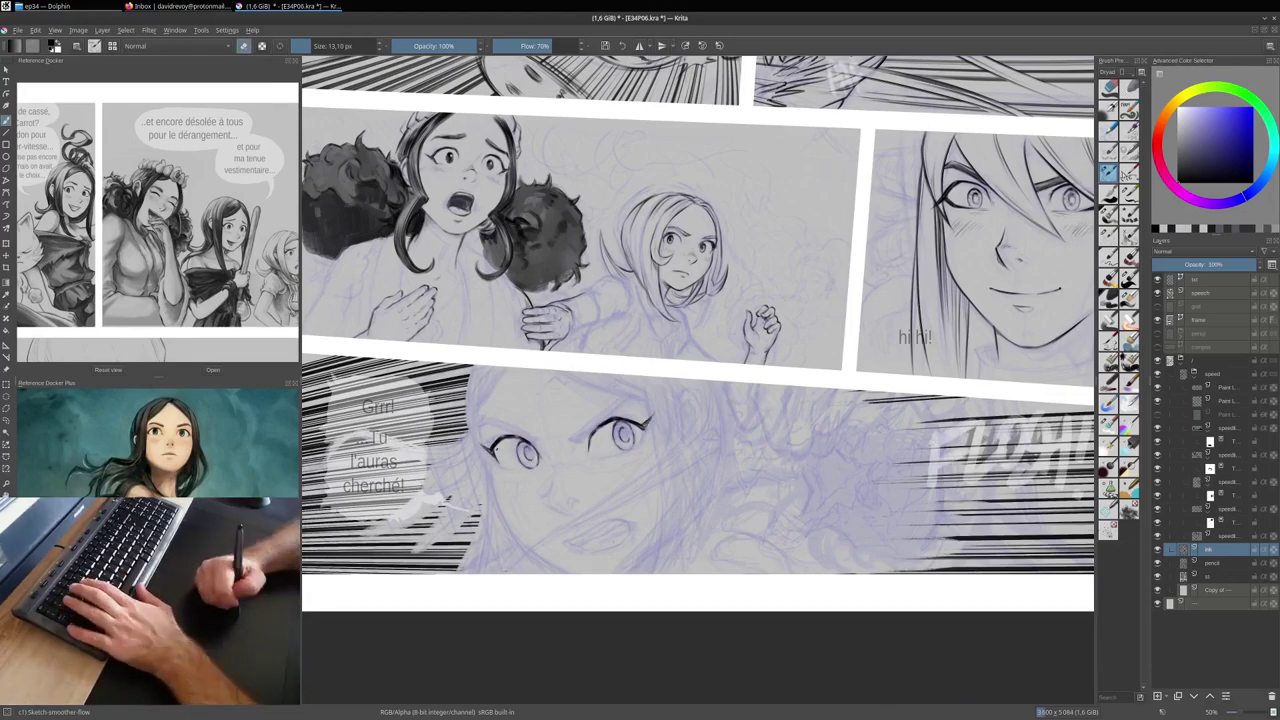
key(bracketleft)
drag(475, 439, 490, 465)
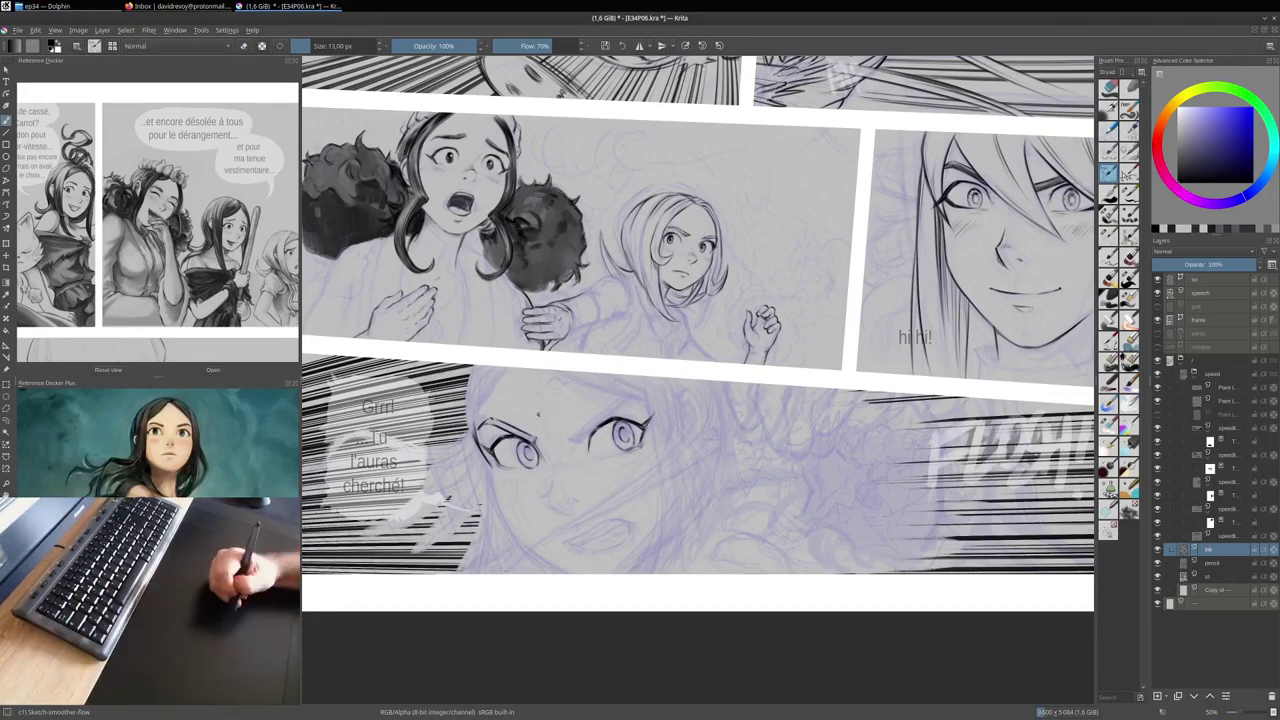
Step: Ink the mouth line, the left face contour and a long hair strand across the face
drag(560, 501, 578, 501)
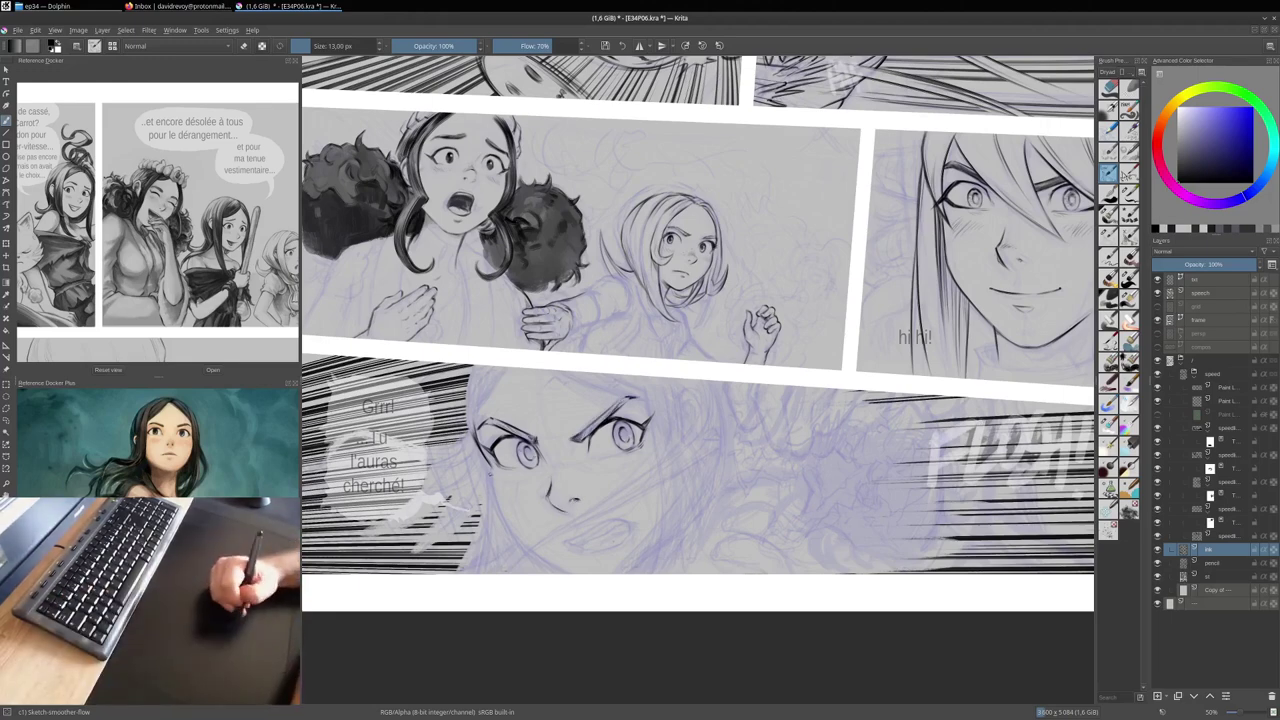
key(bracketleft)
drag(480, 438, 472, 574)
key(bracketright)
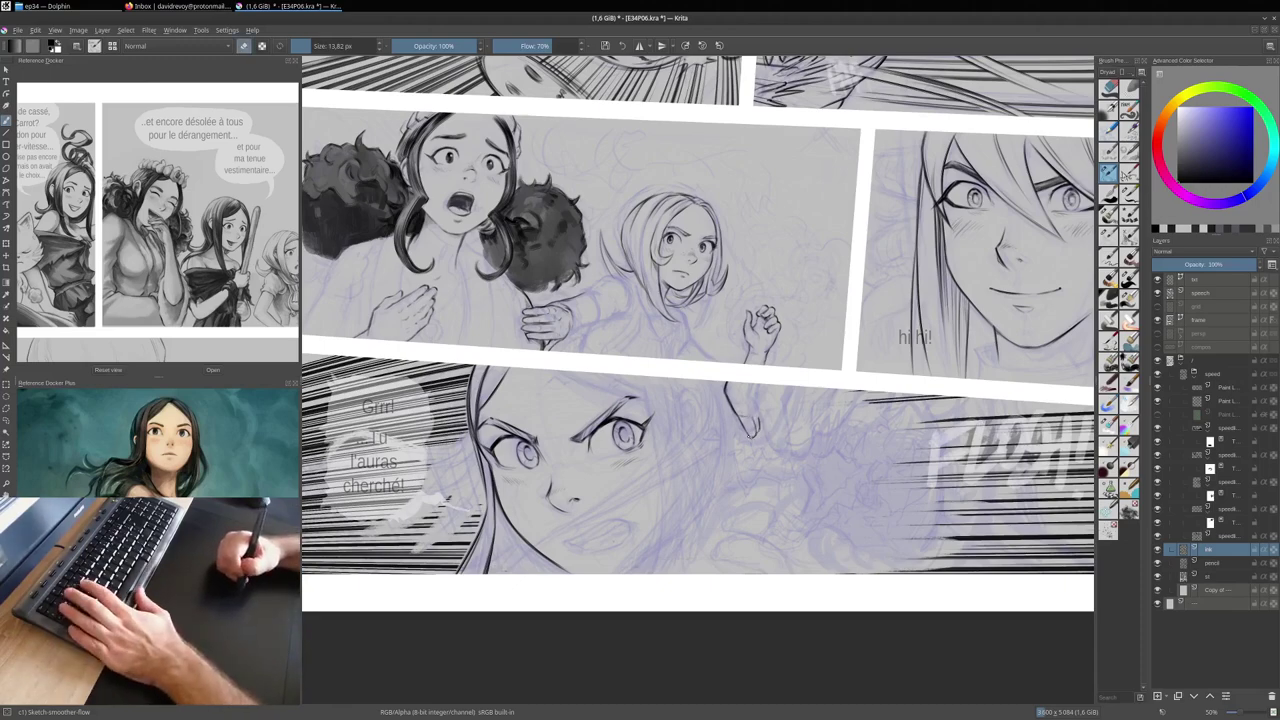
drag(718, 406, 512, 566)
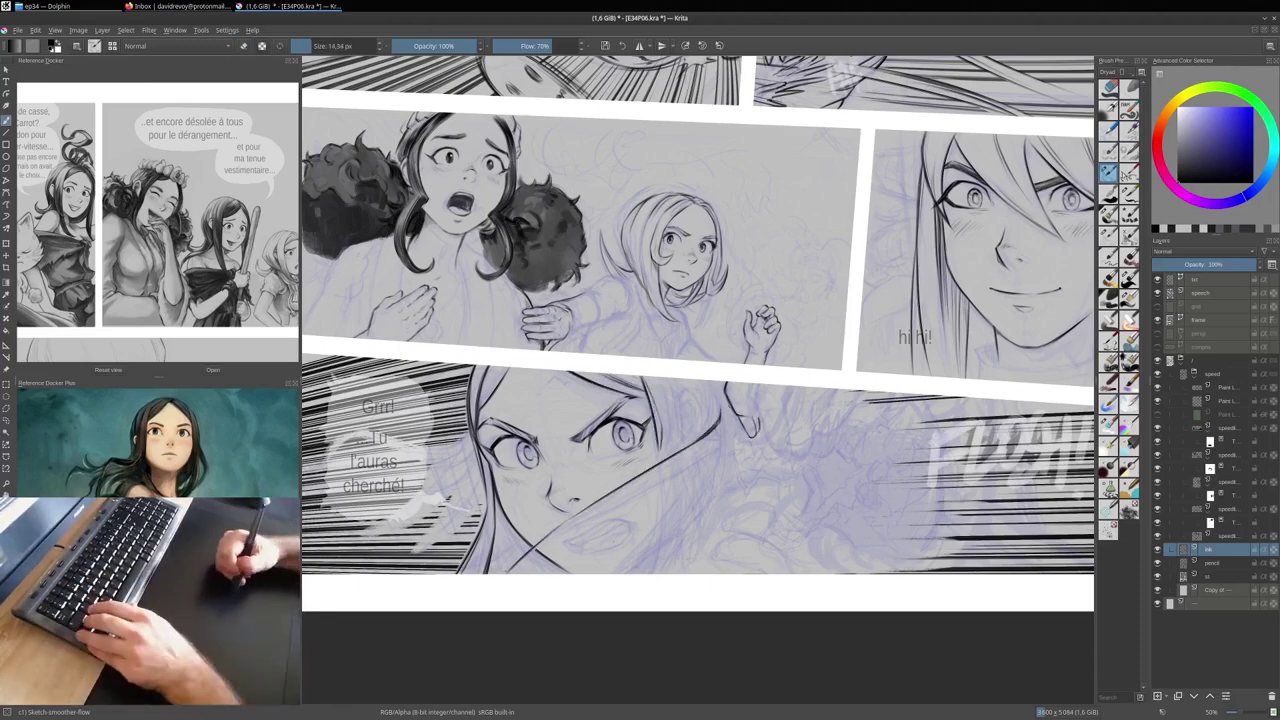
Step: Reposition the view, discard a stray selection and sketch the hand in the bottom panel
drag(780, 429, 810, 467)
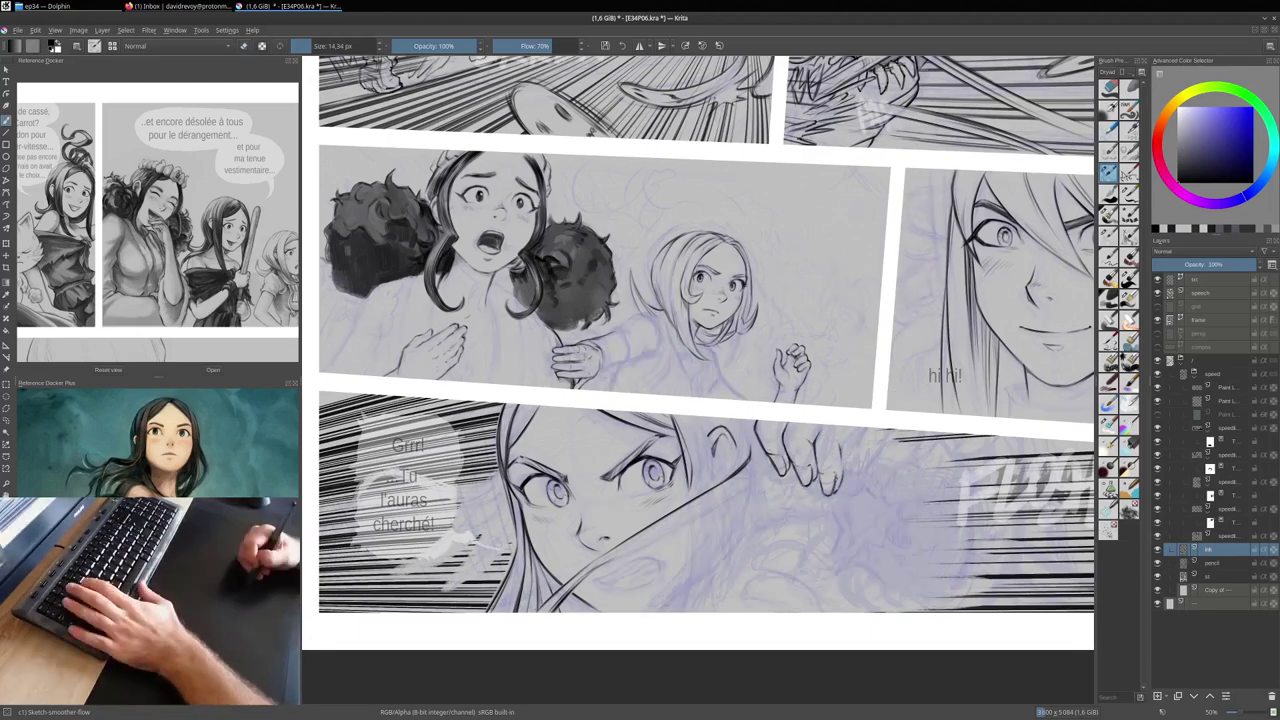
drag(875, 520, 823, 502)
drag(870, 600, 823, 571)
key(ctrl+shift+a)
key(b)
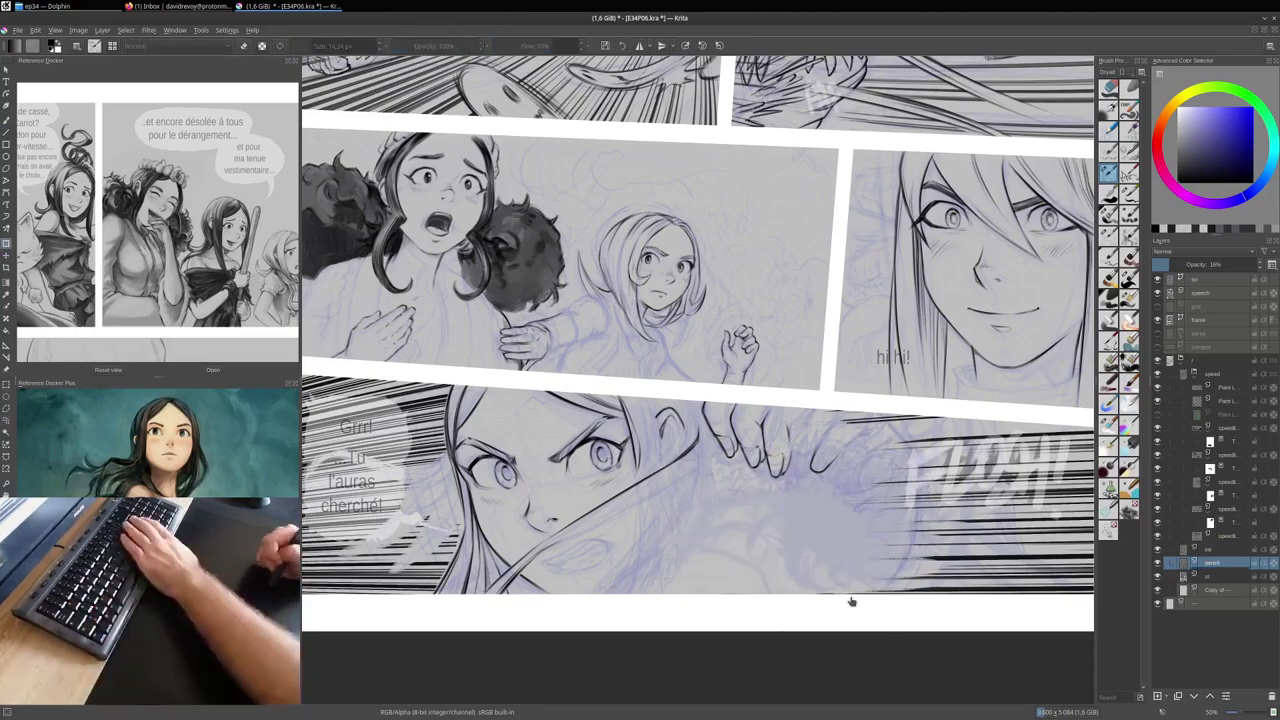
drag(718, 537, 735, 495)
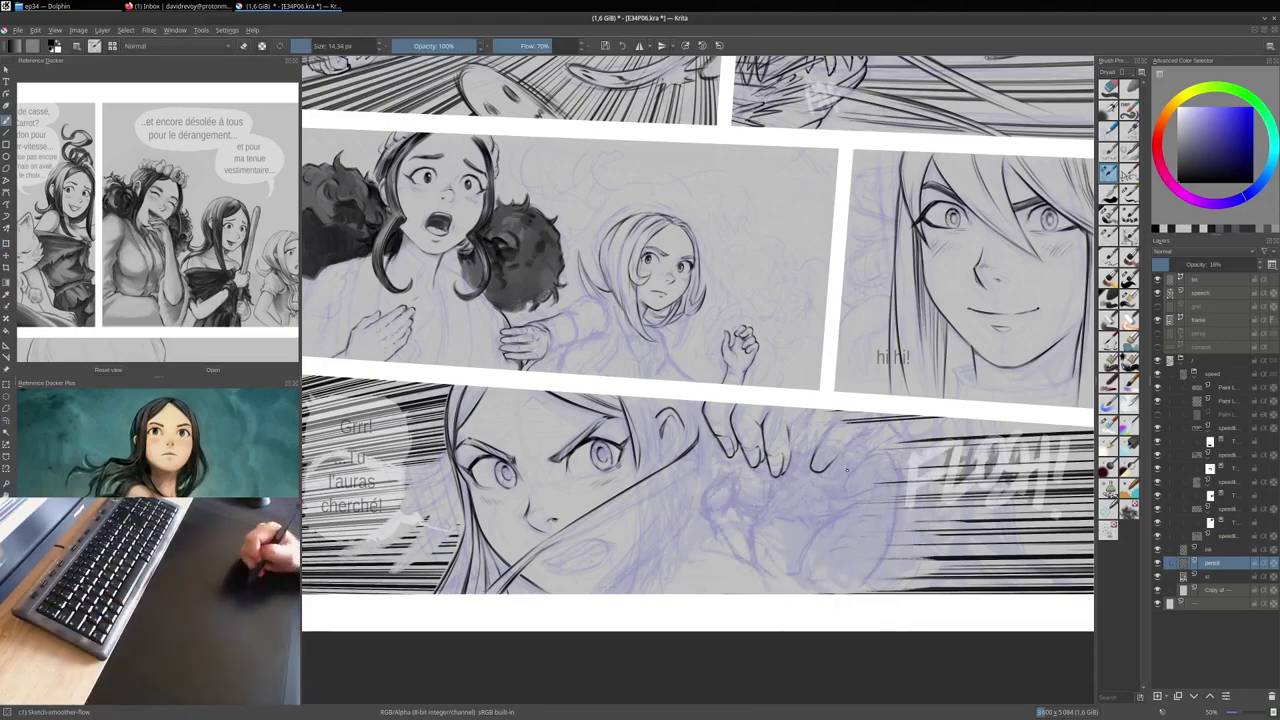
Step: Move to the ink layer above the pencil and ink the hand's outline, mirror-checking it
key(m)
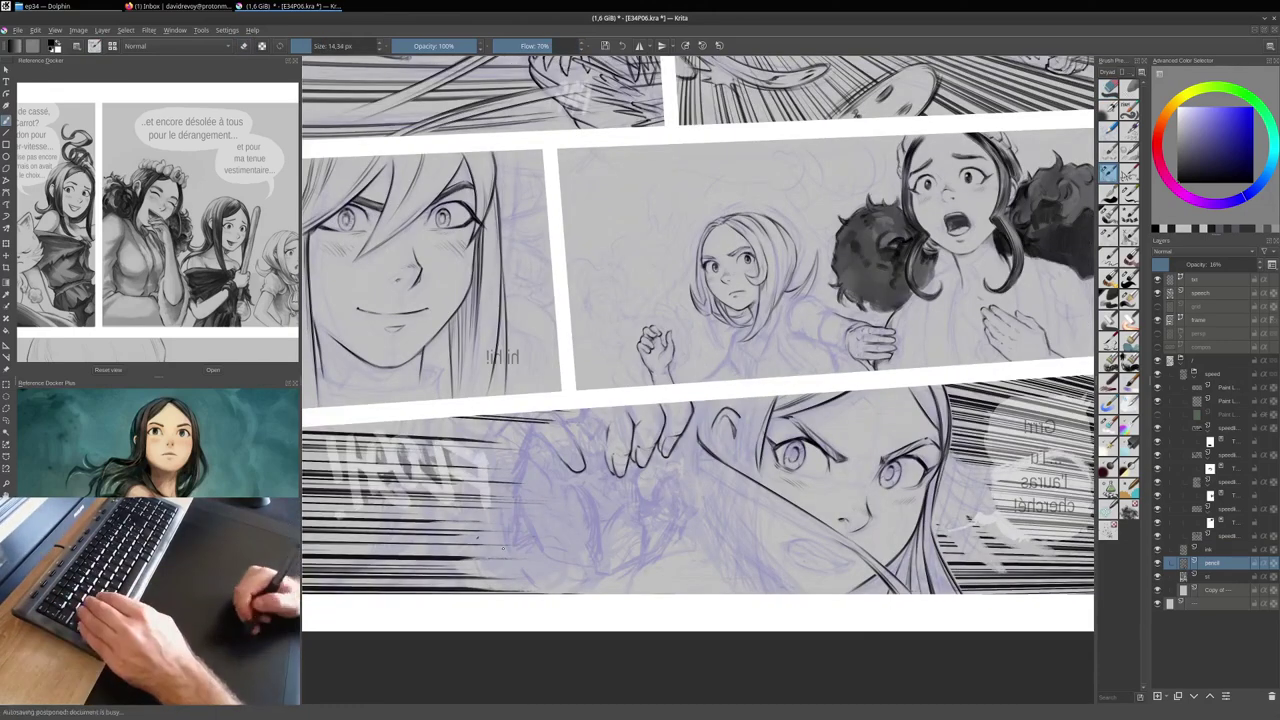
key(m)
key(Page_Up)
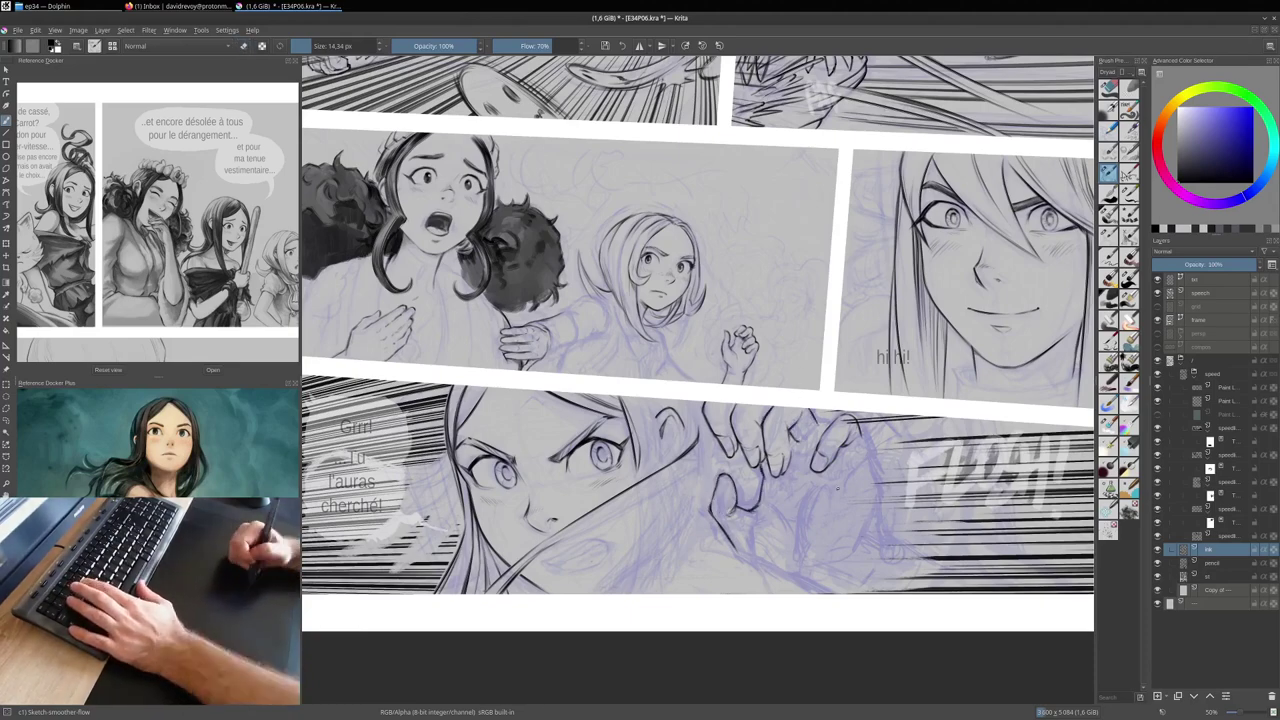
key(m)
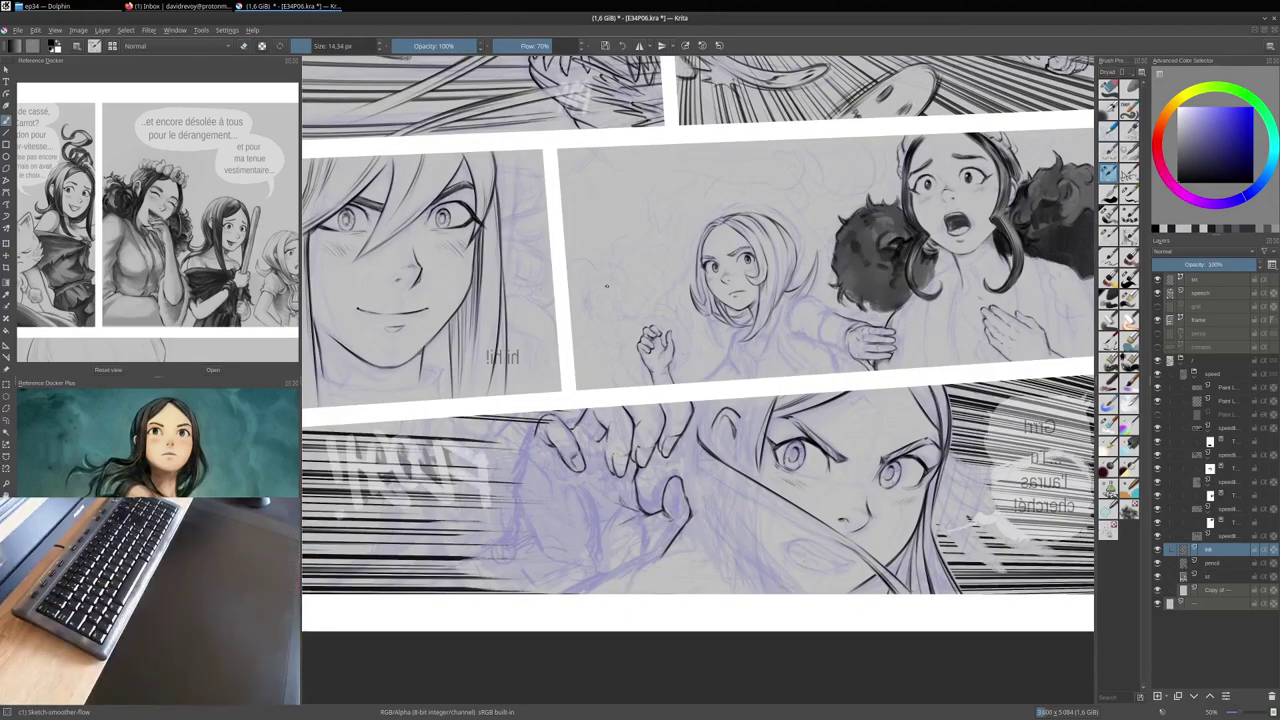
key(m)
drag(874, 455, 866, 534)
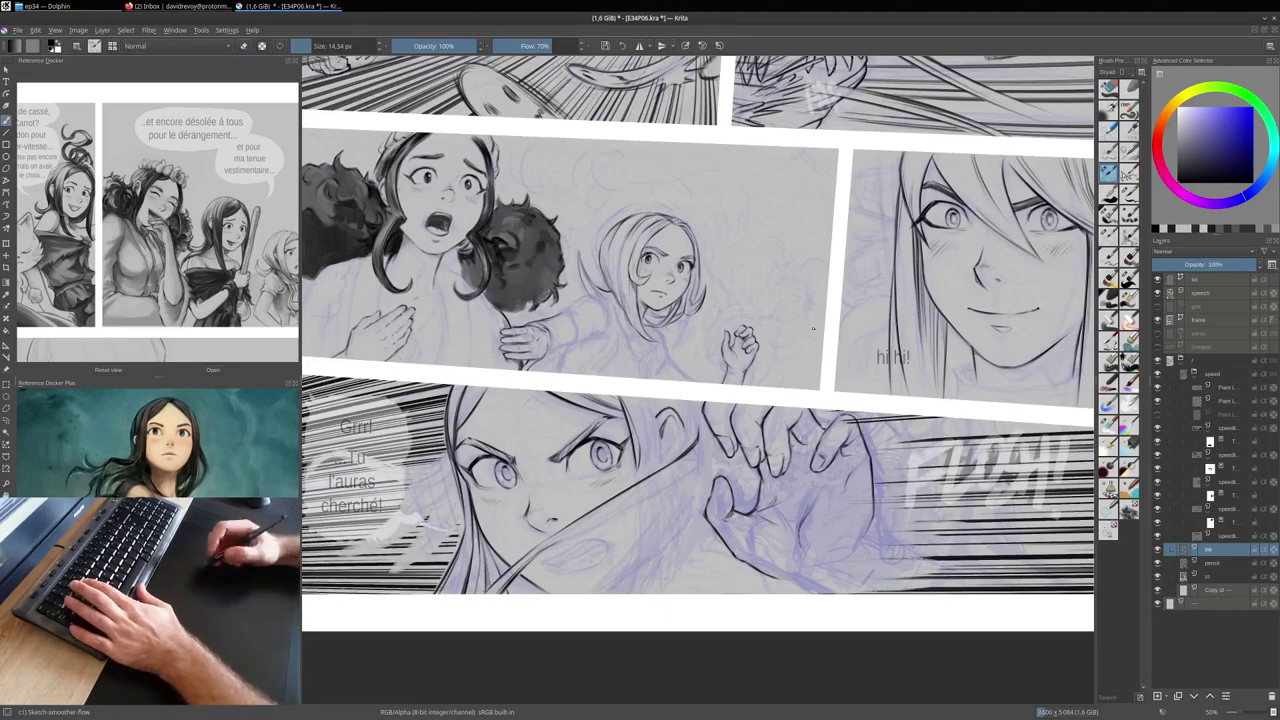
Step: Ink a curved contour of the hand, then tilt and zoom the view onto the panel
key(m)
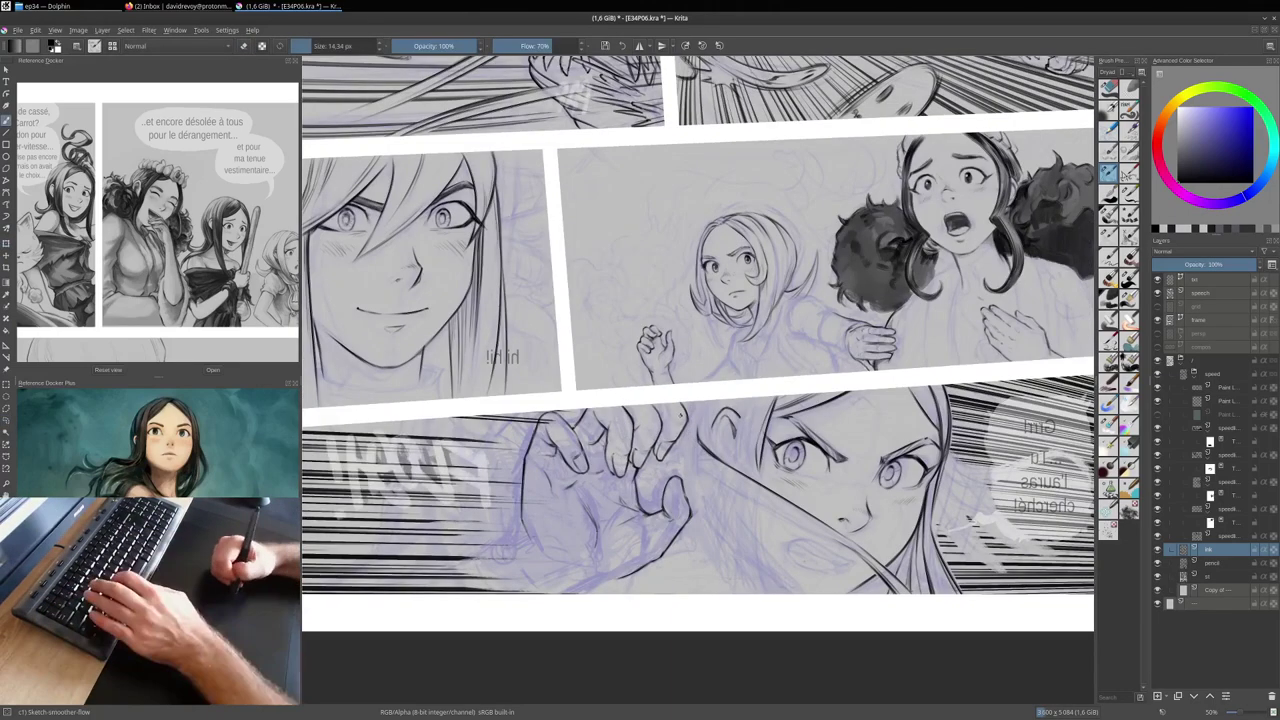
key(m)
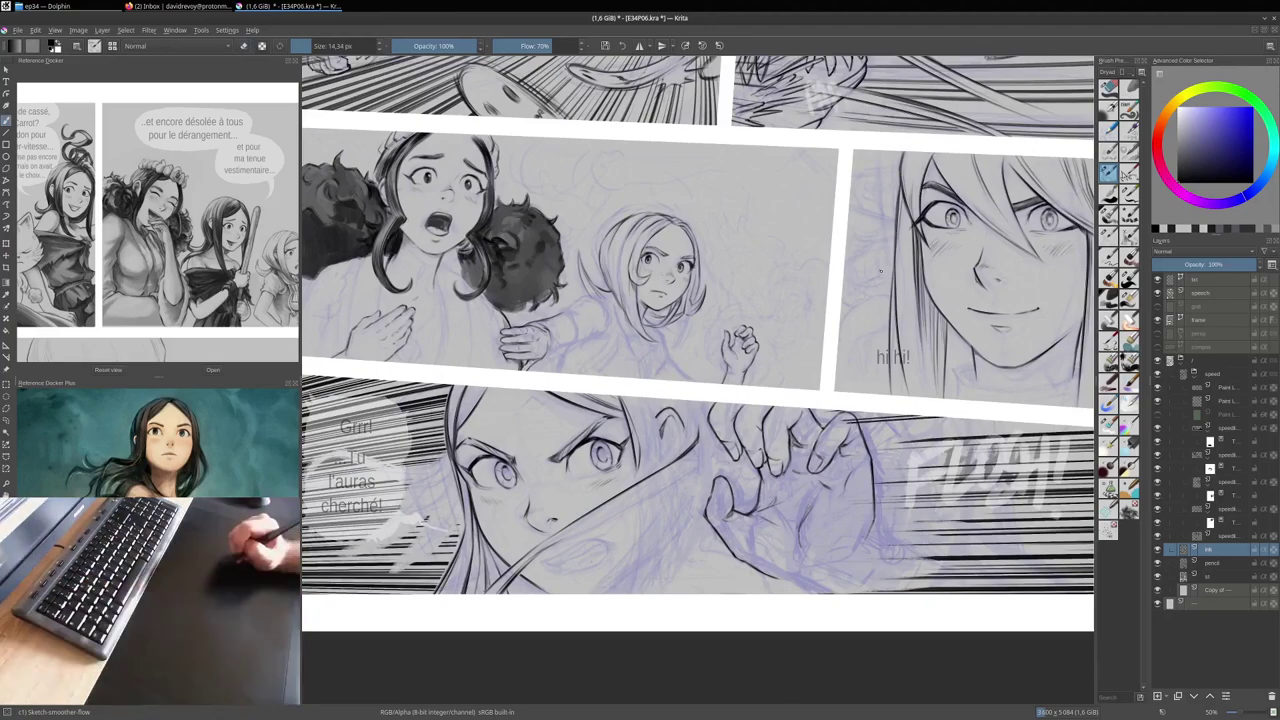
drag(866, 528, 980, 598)
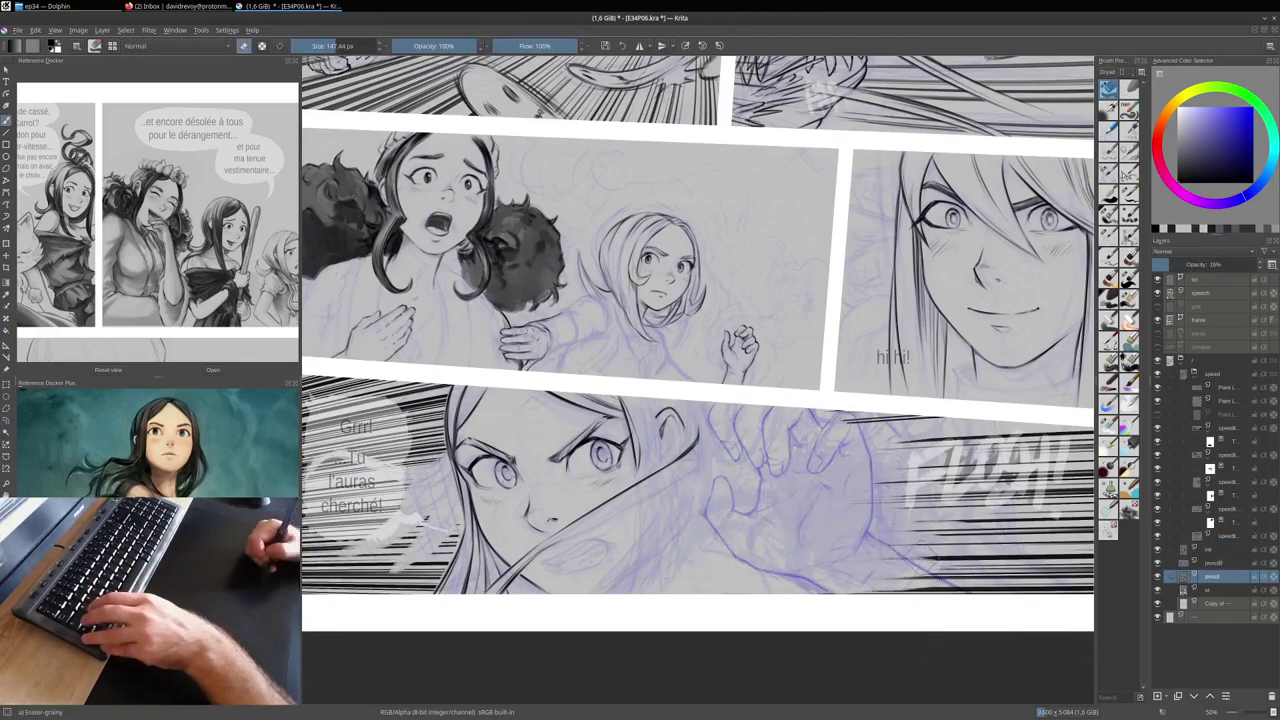
mouse_move(980, 600)
mouse_down()
mouse_move(592, 350)
mouse_move(655, 321)
mouse_up()
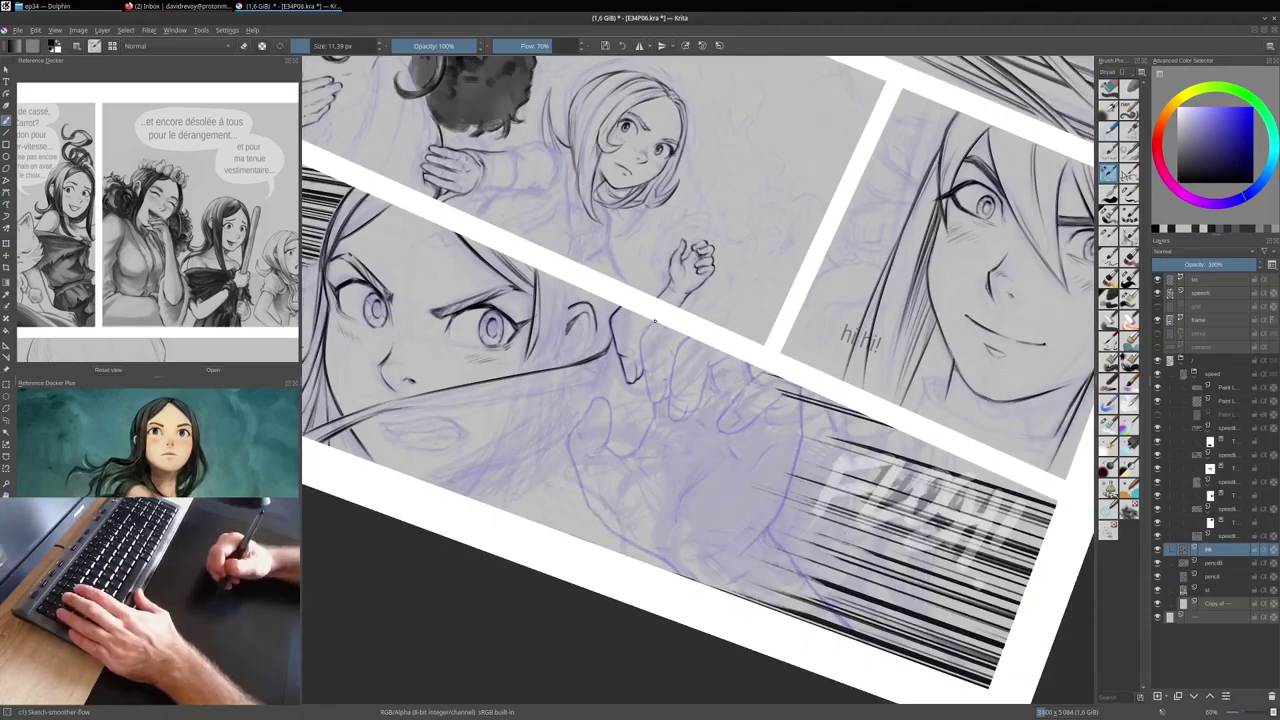
key(e)
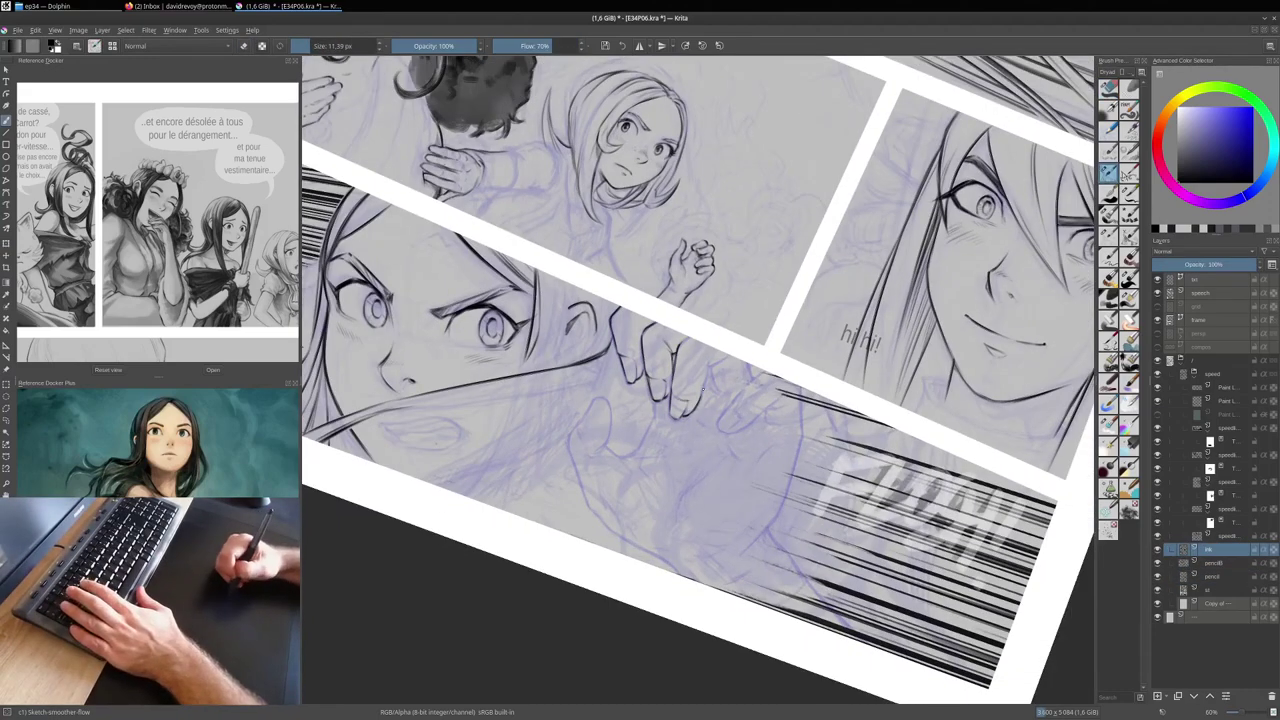
key(m)
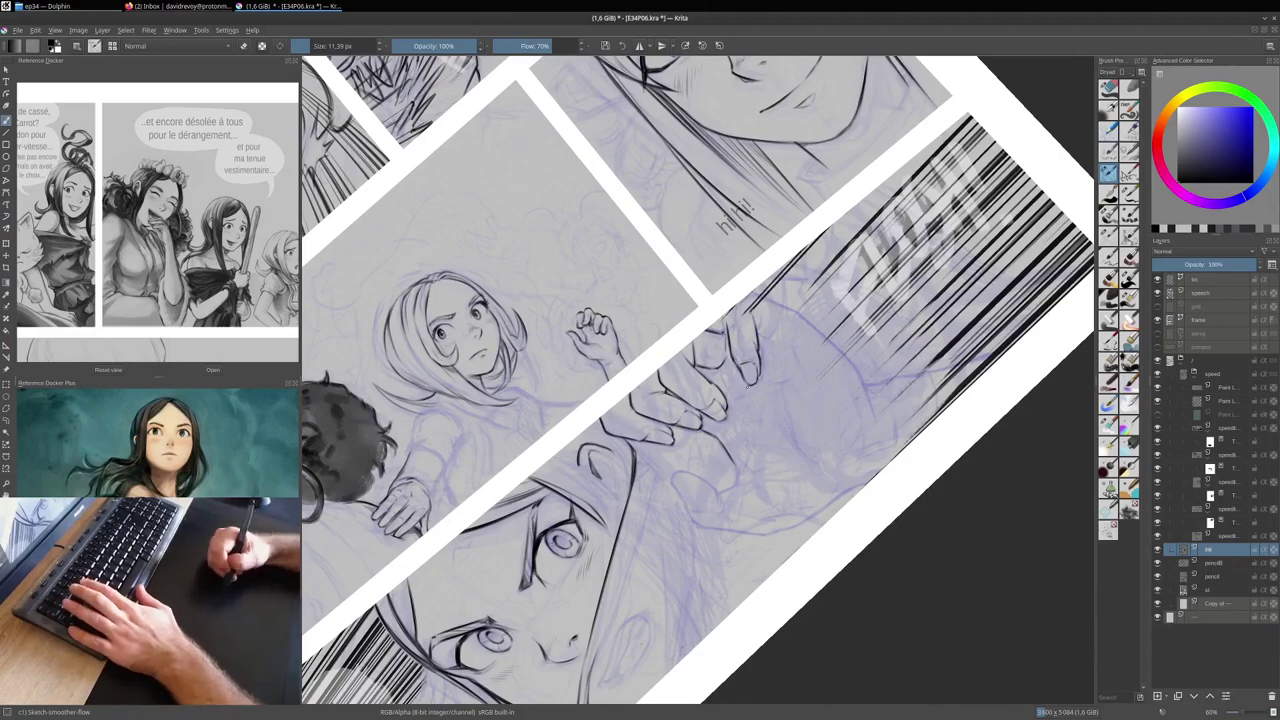
key(m)
Step: Ink the reaching hand's fingers and its long outer contour
drag(586, 430, 604, 520)
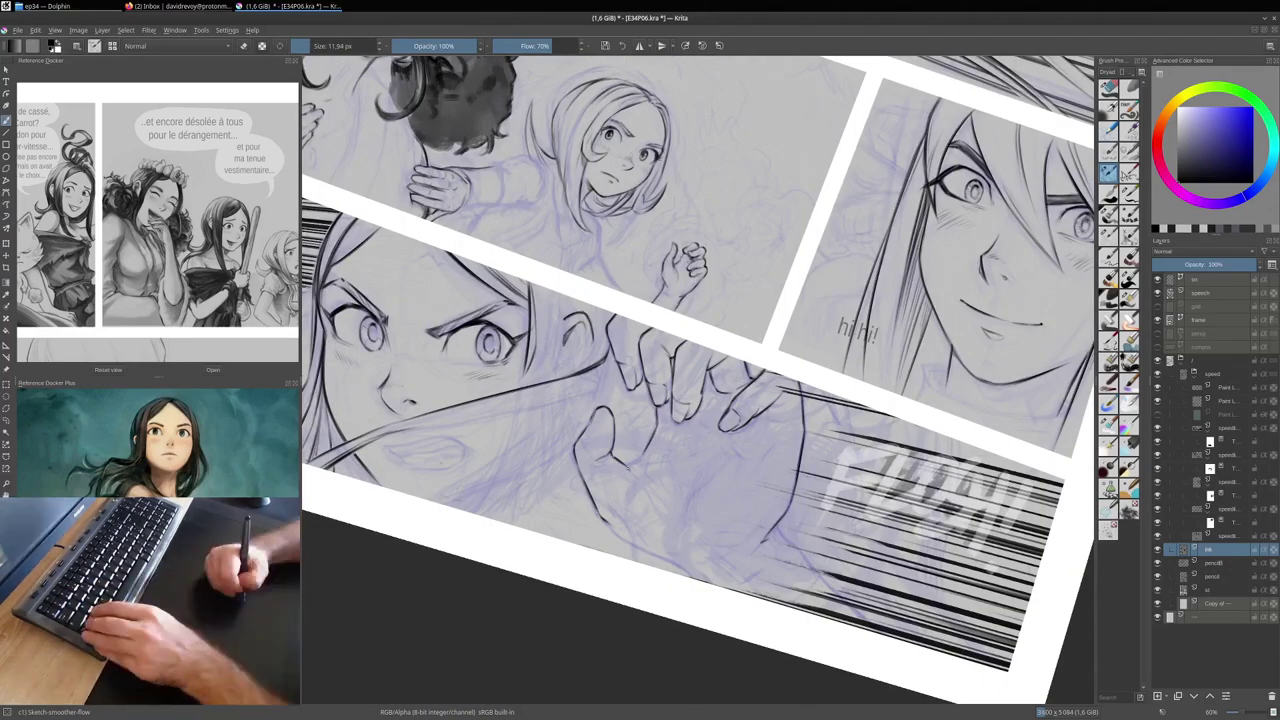
drag(626, 446, 656, 486)
drag(613, 425, 613, 456)
drag(766, 420, 784, 409)
drag(778, 526, 872, 630)
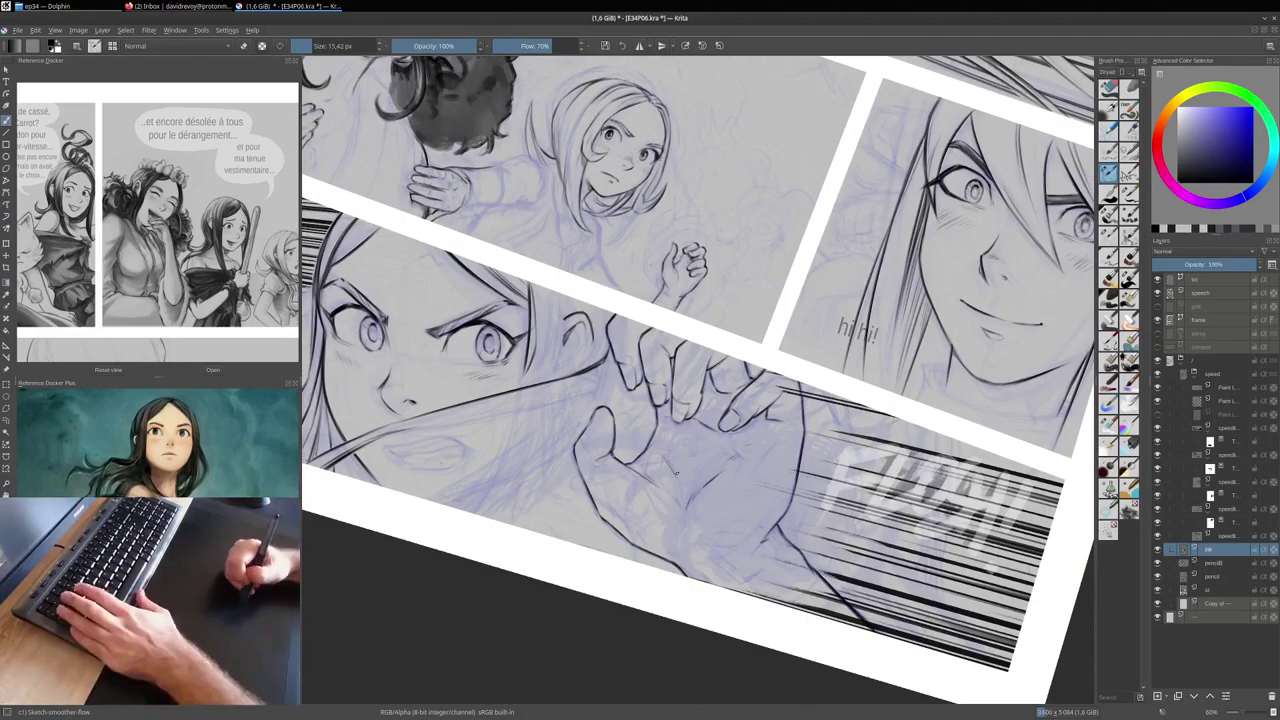
Step: Level the view, zoom out to the whole panel and add a new paint layer
key(5)
key(minus)
key(Insert)
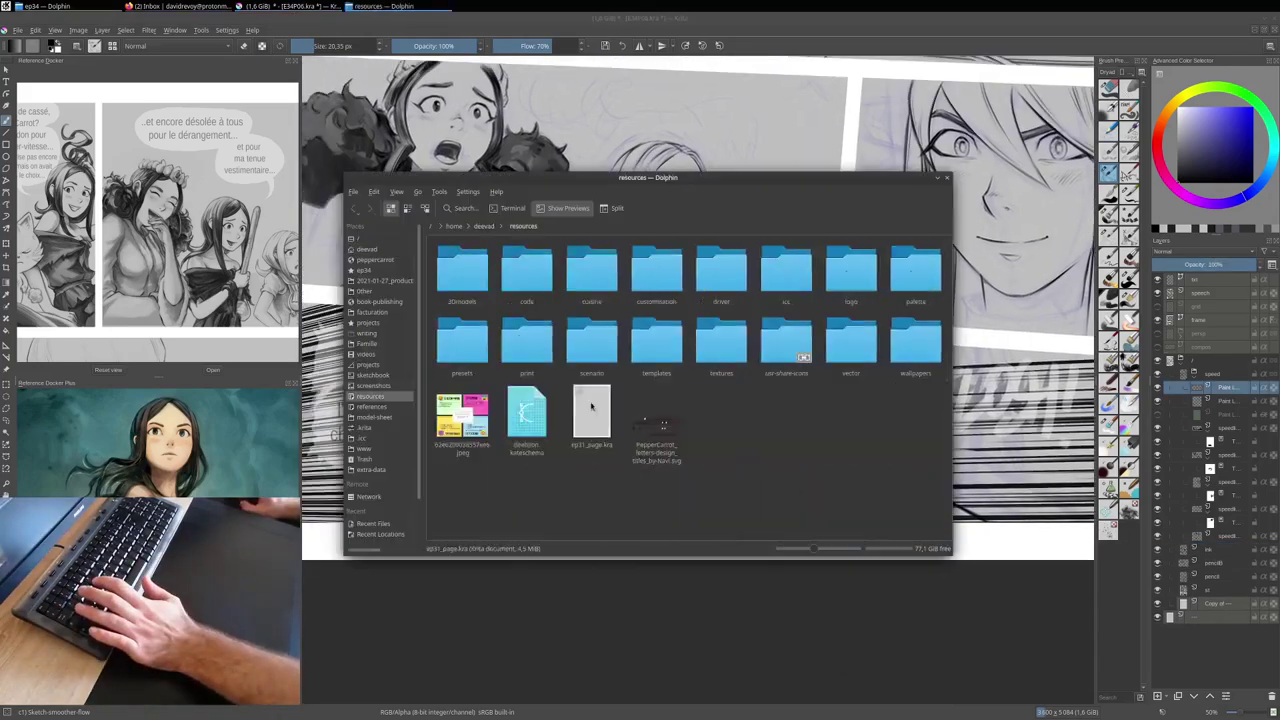
Step: Insert the speedlines image as a new layer and paint it in around the fist
drag(528, 414, 994, 568)
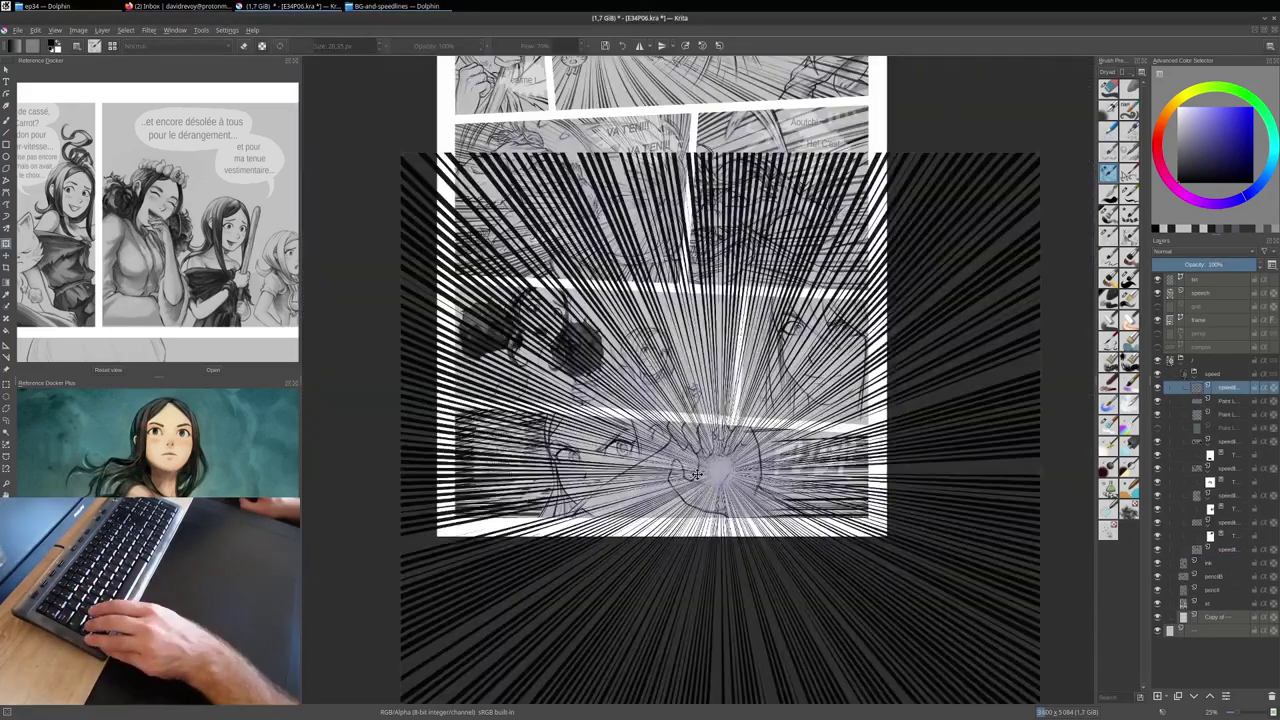
click(1015, 578)
drag(680, 400, 820, 450)
drag(600, 400, 800, 460)
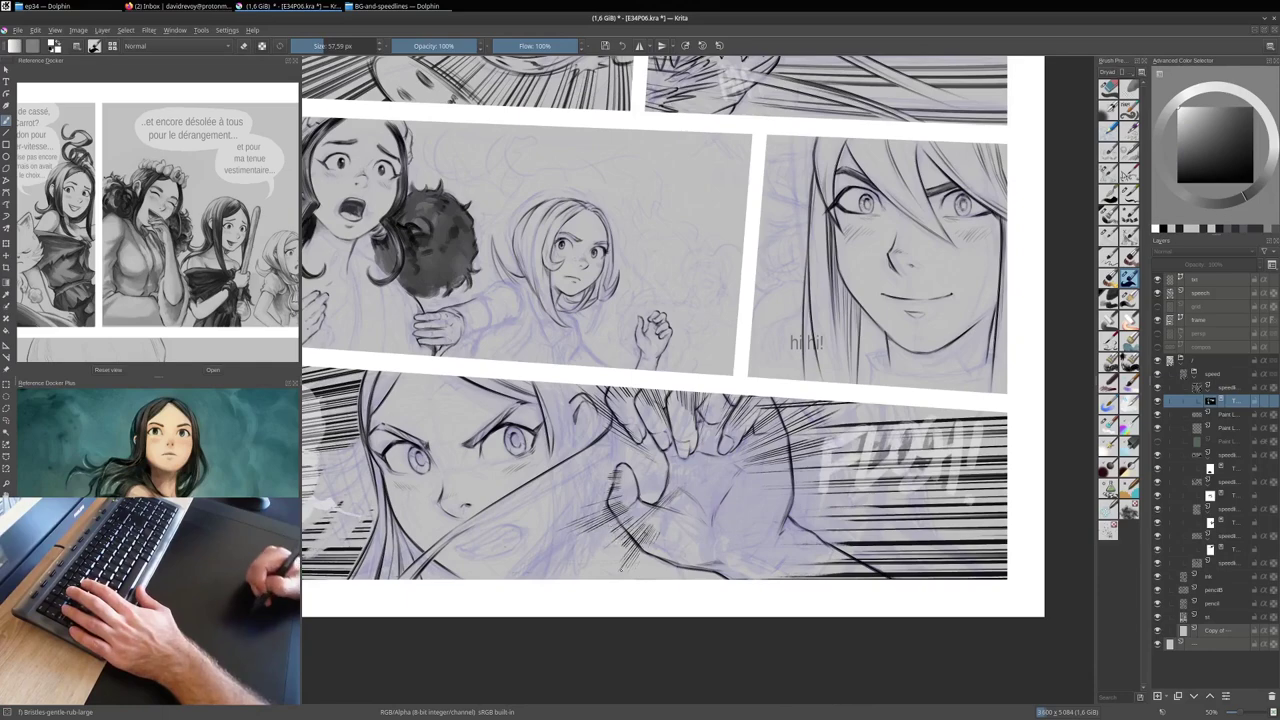
drag(580, 480, 700, 570)
mouse_move(760, 530)
mouse_down()
mouse_move(880, 420)
mouse_move(760, 535)
mouse_up()
Step: Reveal more speed lines, hide the blue pencil sketch and move the speedlines layer lower
drag(730, 445, 690, 500)
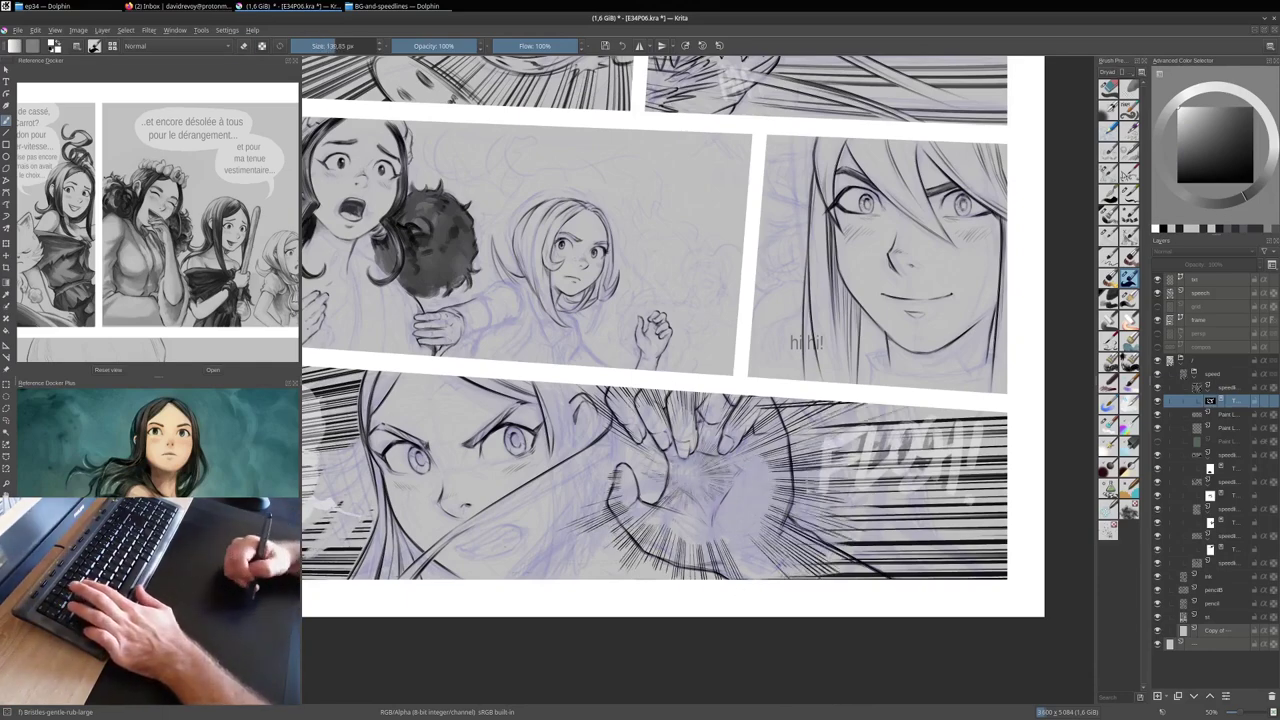
drag(775, 460, 645, 440)
click(1157, 590)
drag(810, 550, 740, 575)
click(1225, 467)
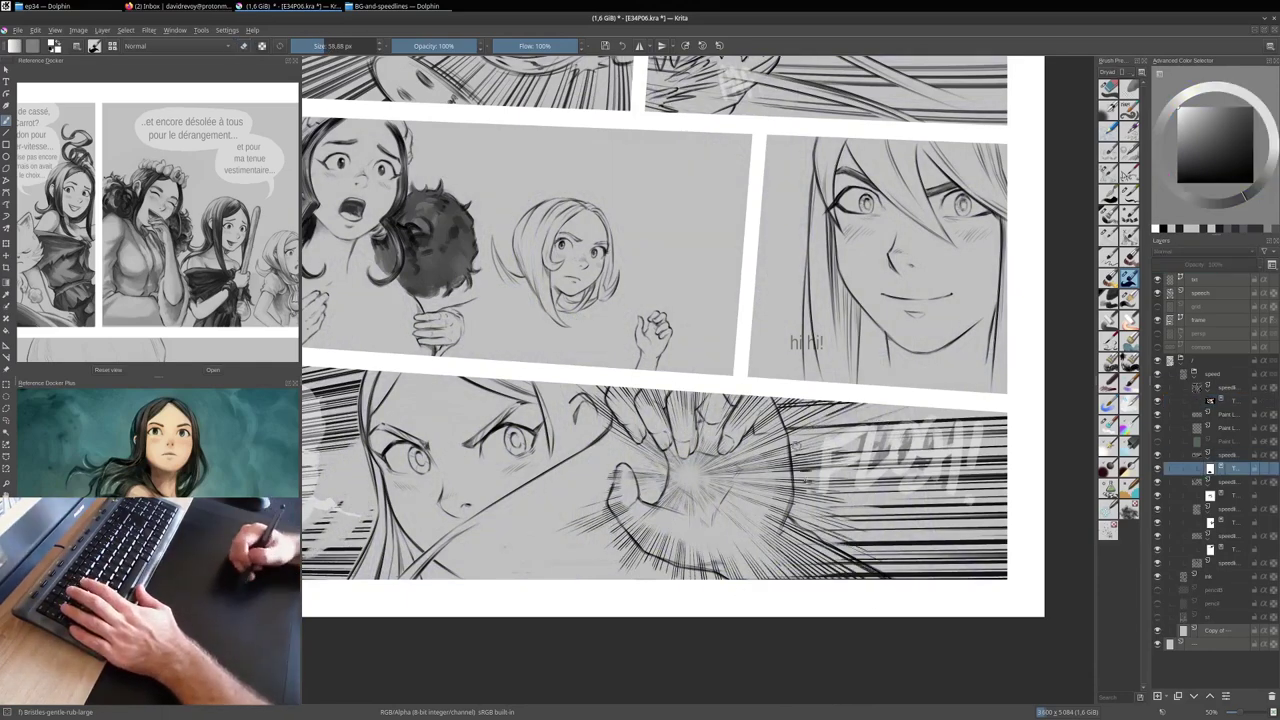
drag(880, 505, 800, 465)
key(ctrl+[)
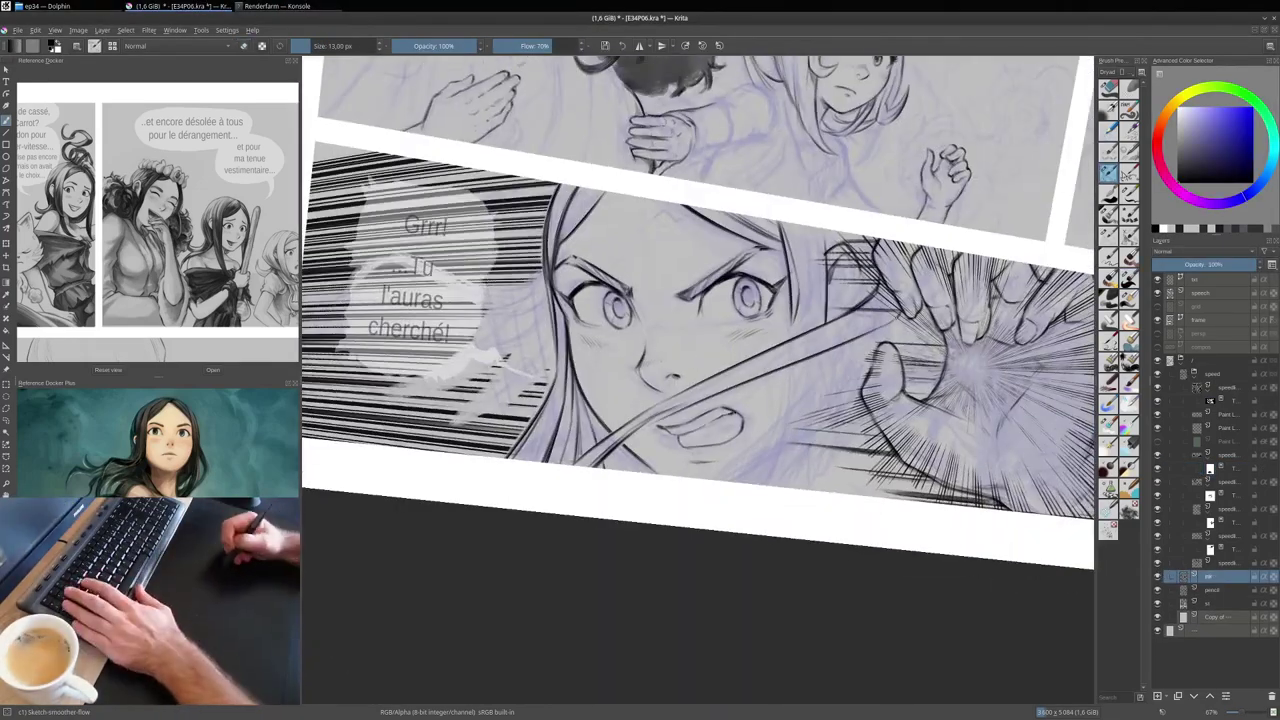
Step: Sketch a lavender guide stroke along the arm and fist, then enlarge the brush
drag(809, 228, 802, 460)
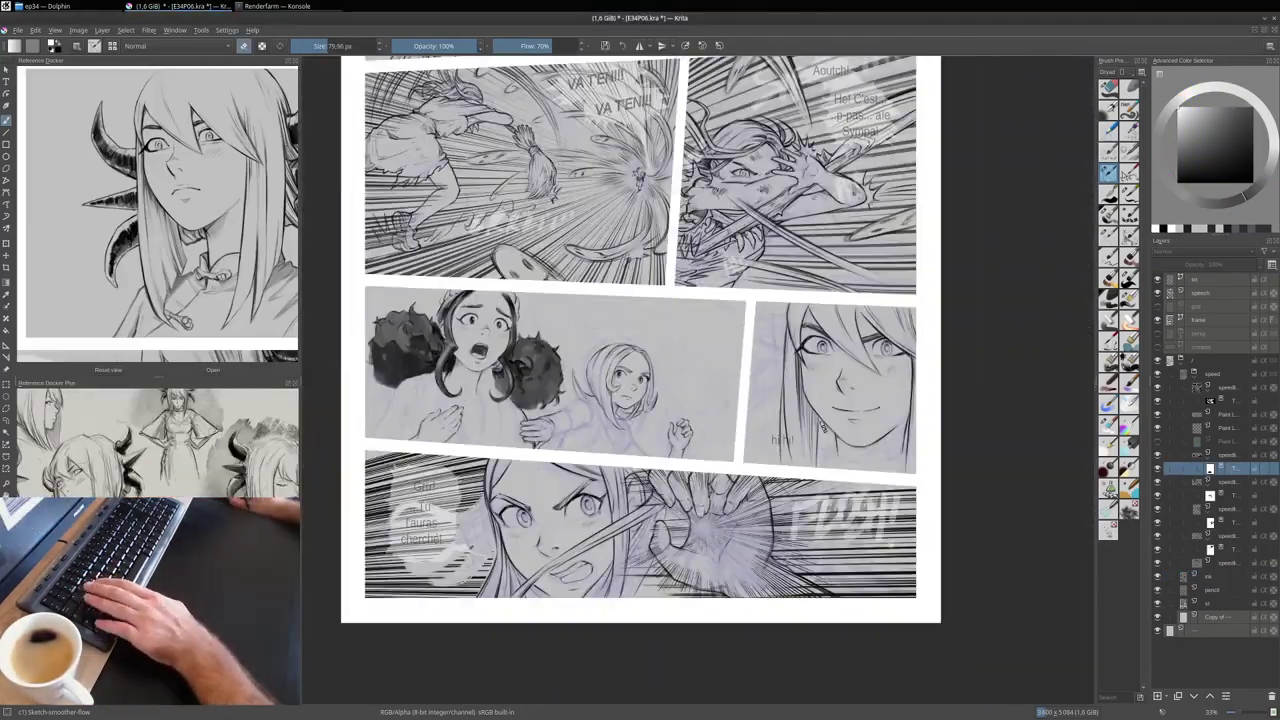
key(bracketright)
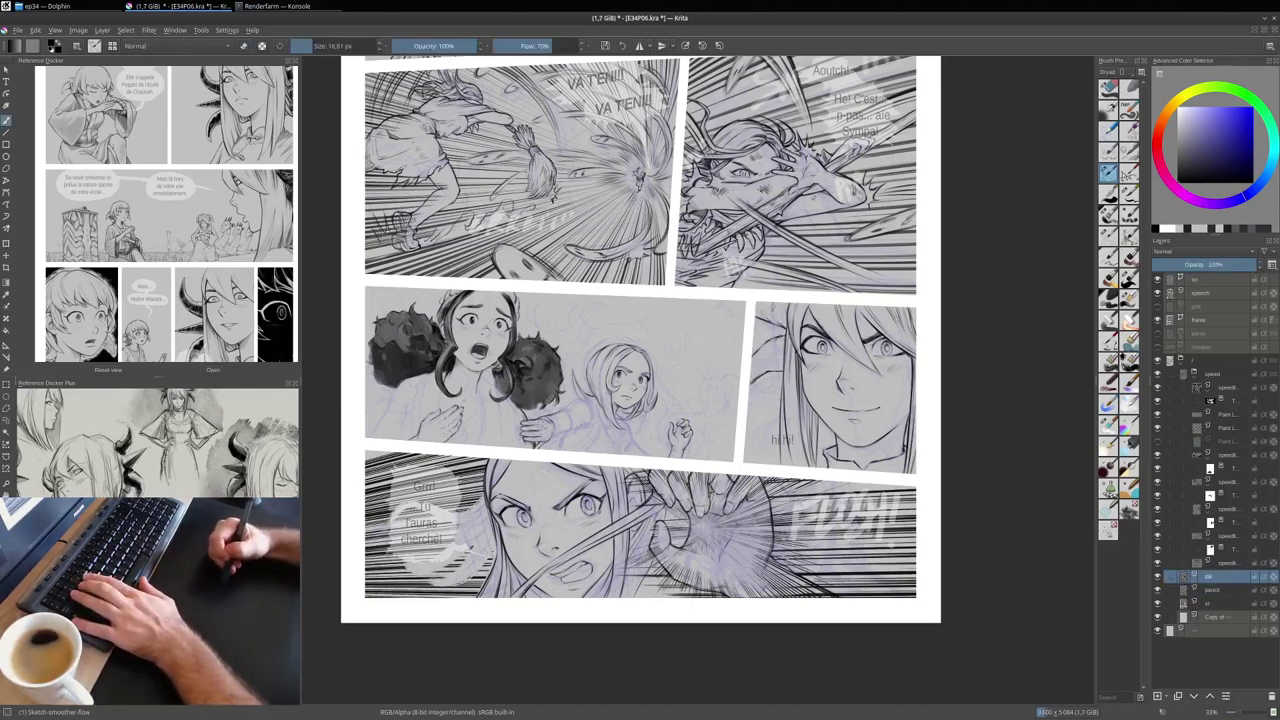
key(bracketright)
Step: Ink four new strands in the blonde girl's hair with an enlarged brush
key(m)
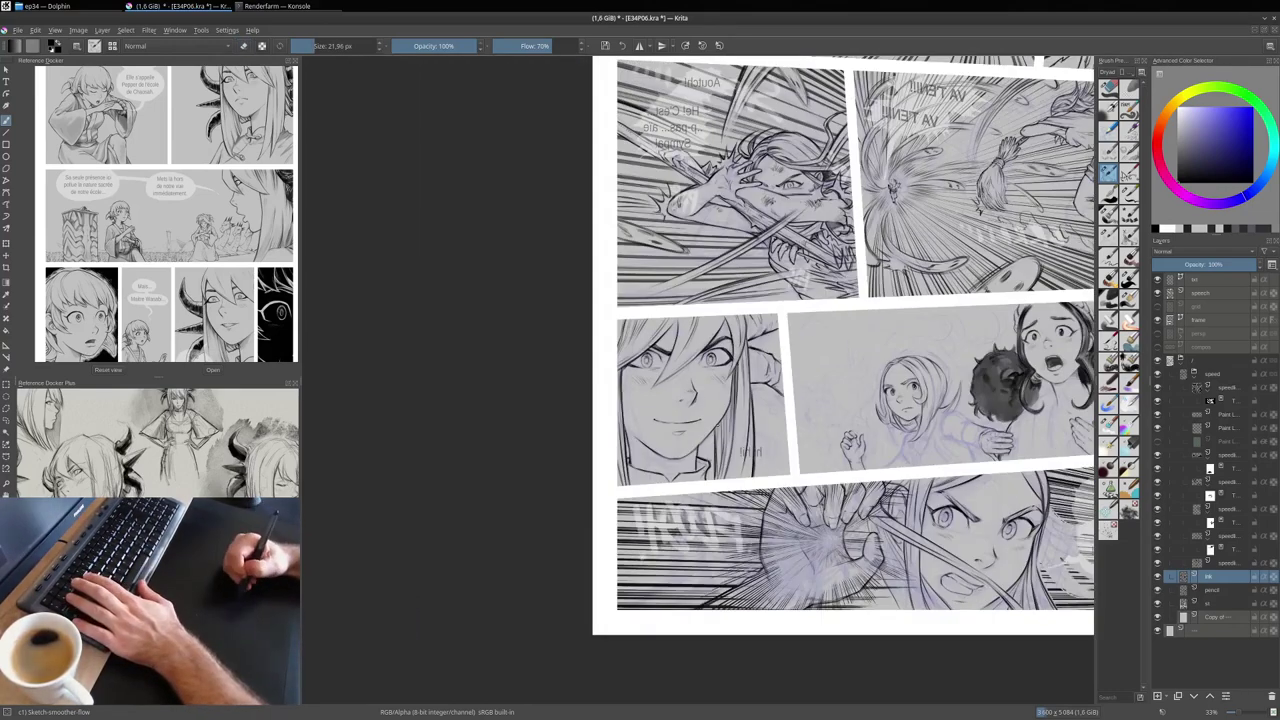
key(m)
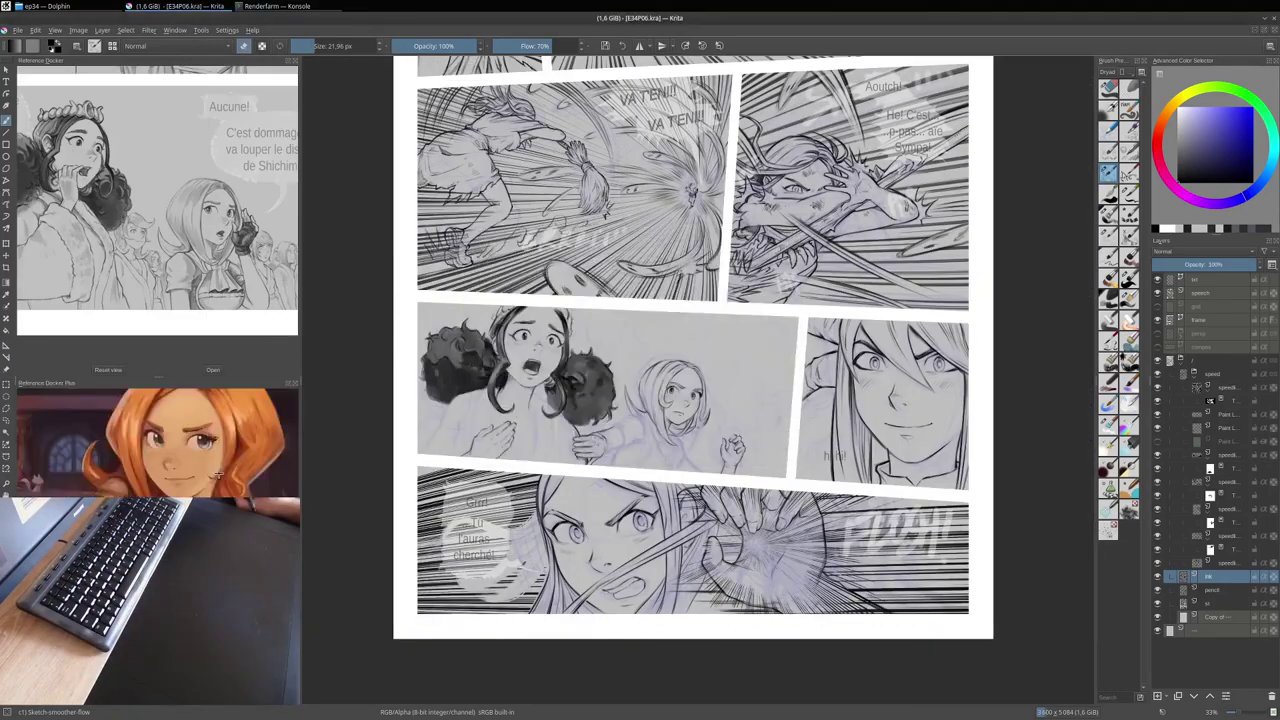
scroll(808, 512, up, 3)
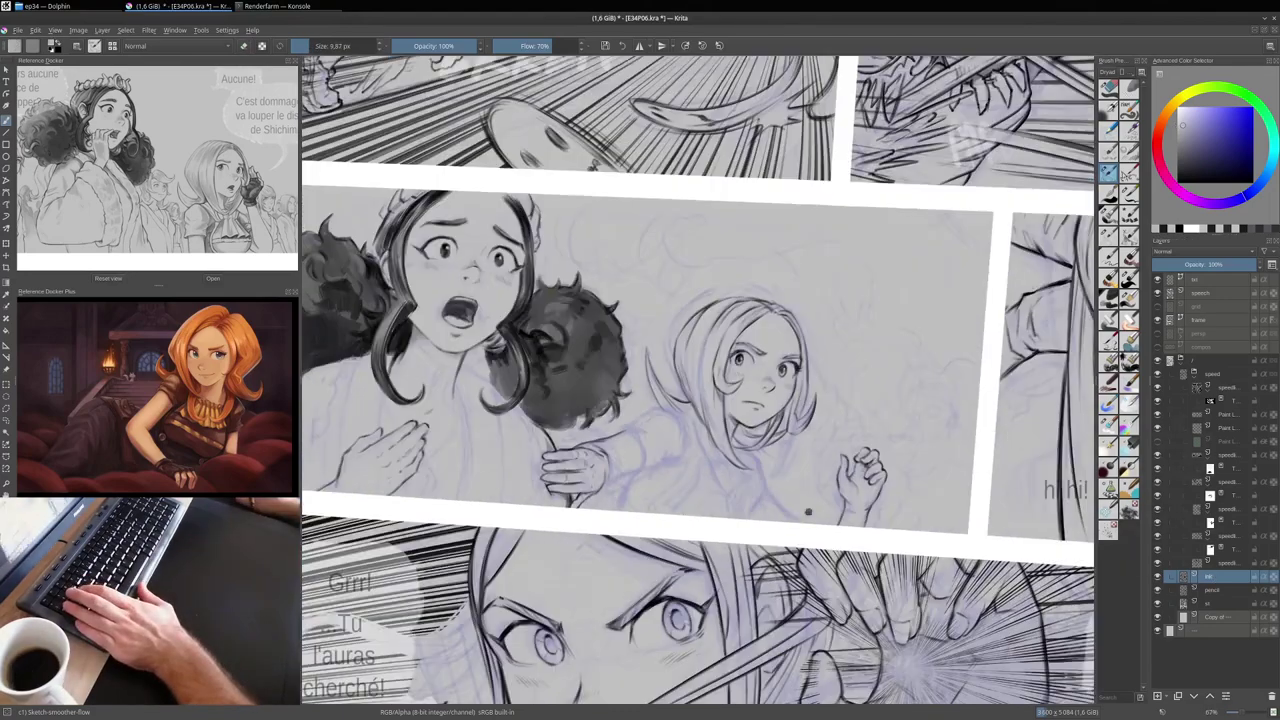
scroll(798, 430, up, 1)
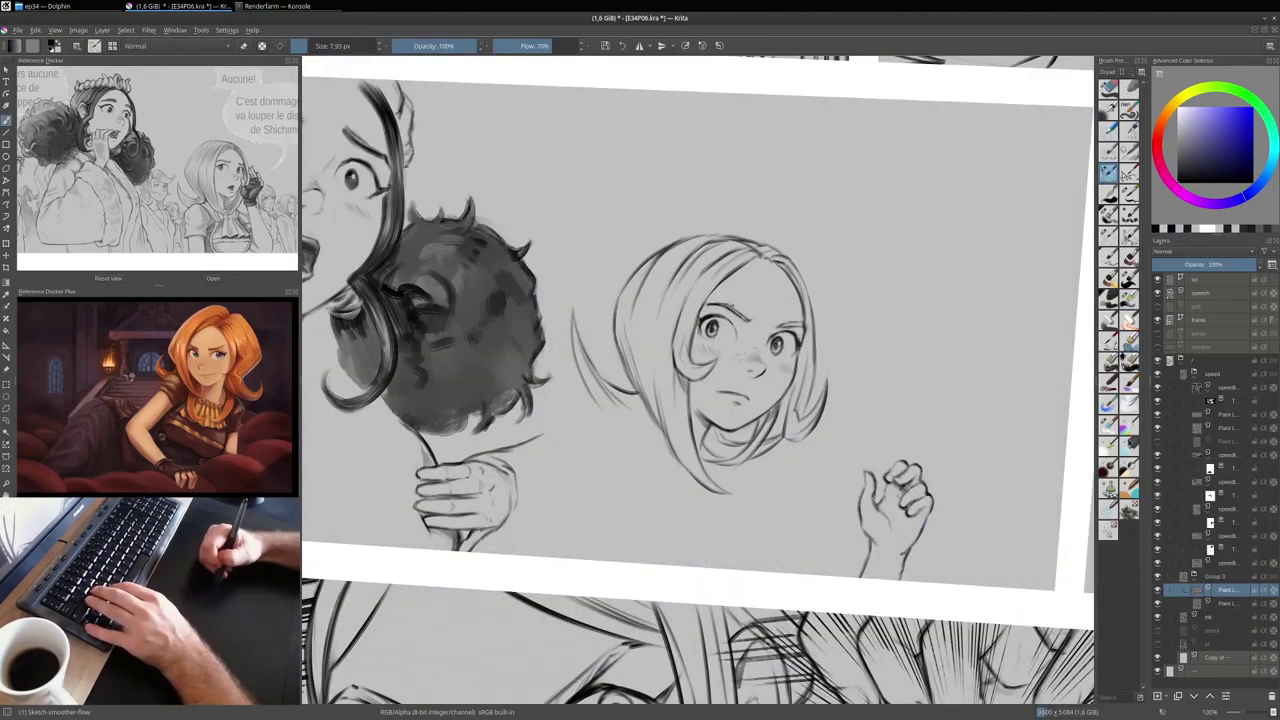
key(bracketright)
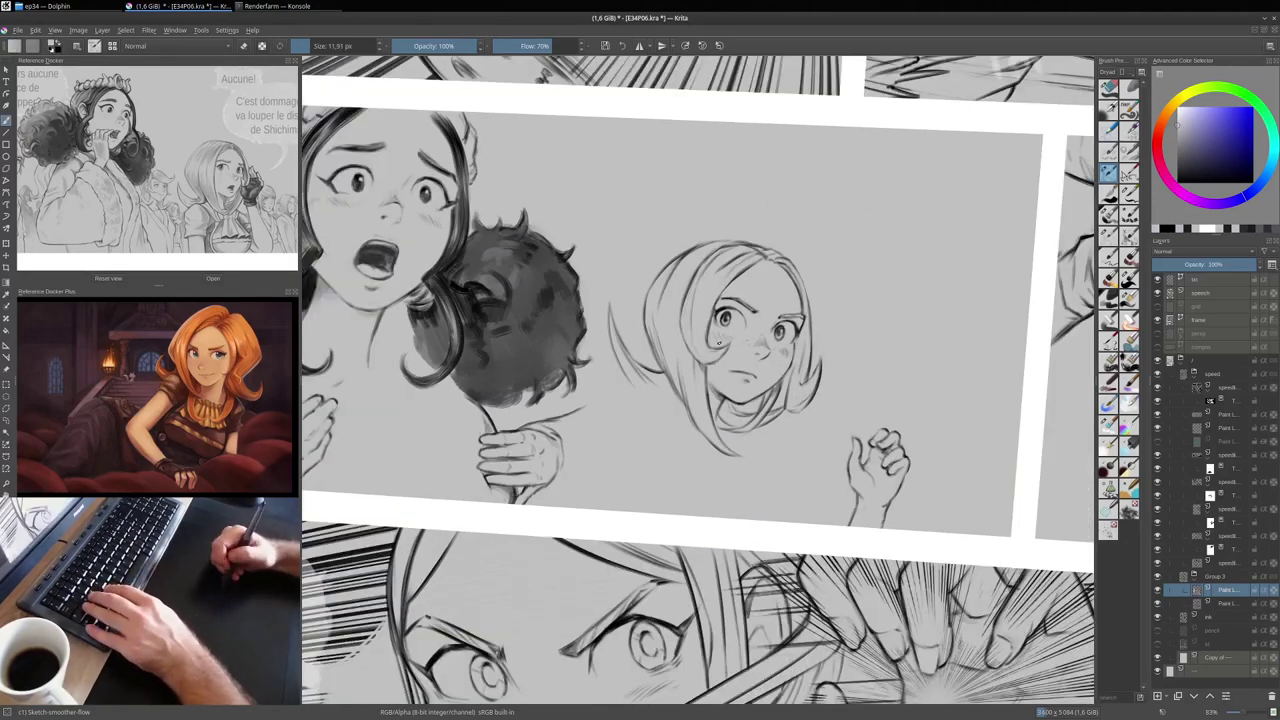
scroll(780, 285, down, 1)
drag(700, 292, 680, 430)
drag(750, 250, 718, 310)
drag(795, 246, 768, 286)
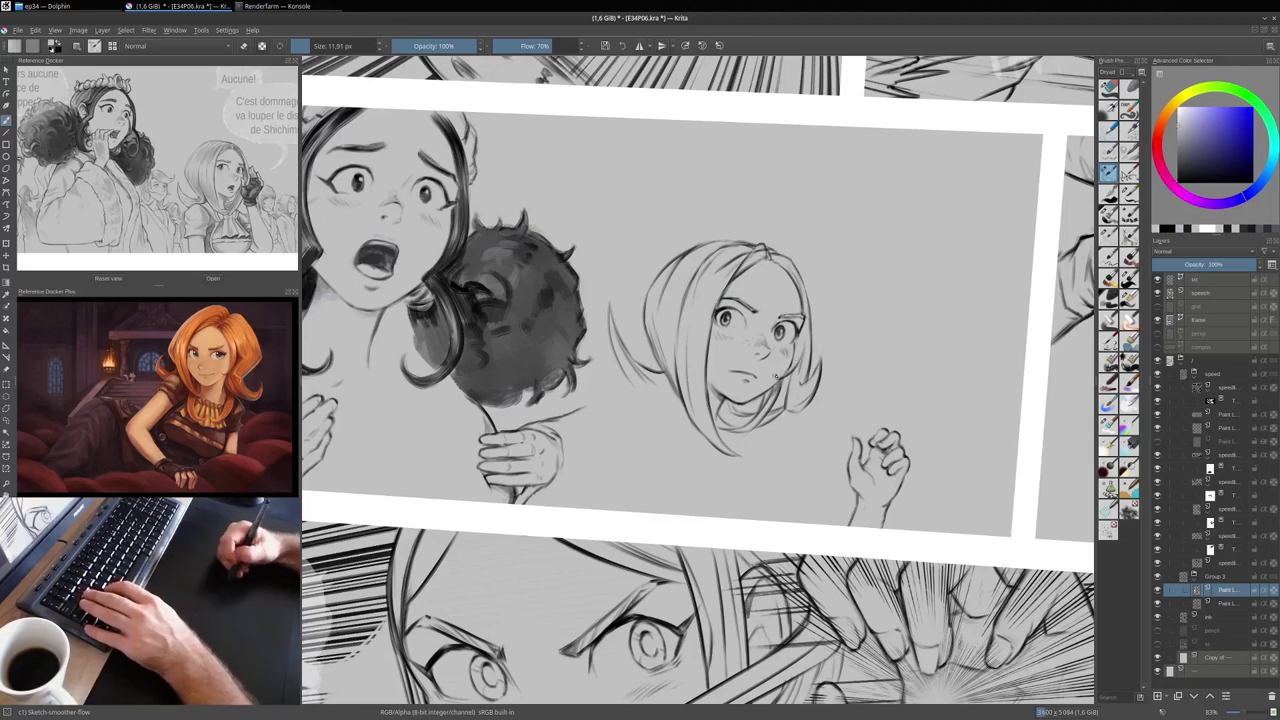
mouse_move(800, 335)
mouse_down()
mouse_move(776, 380)
mouse_move(808, 432)
mouse_up()
Step: Ink strands at the top of her hair and its left outline
key(bracketright)
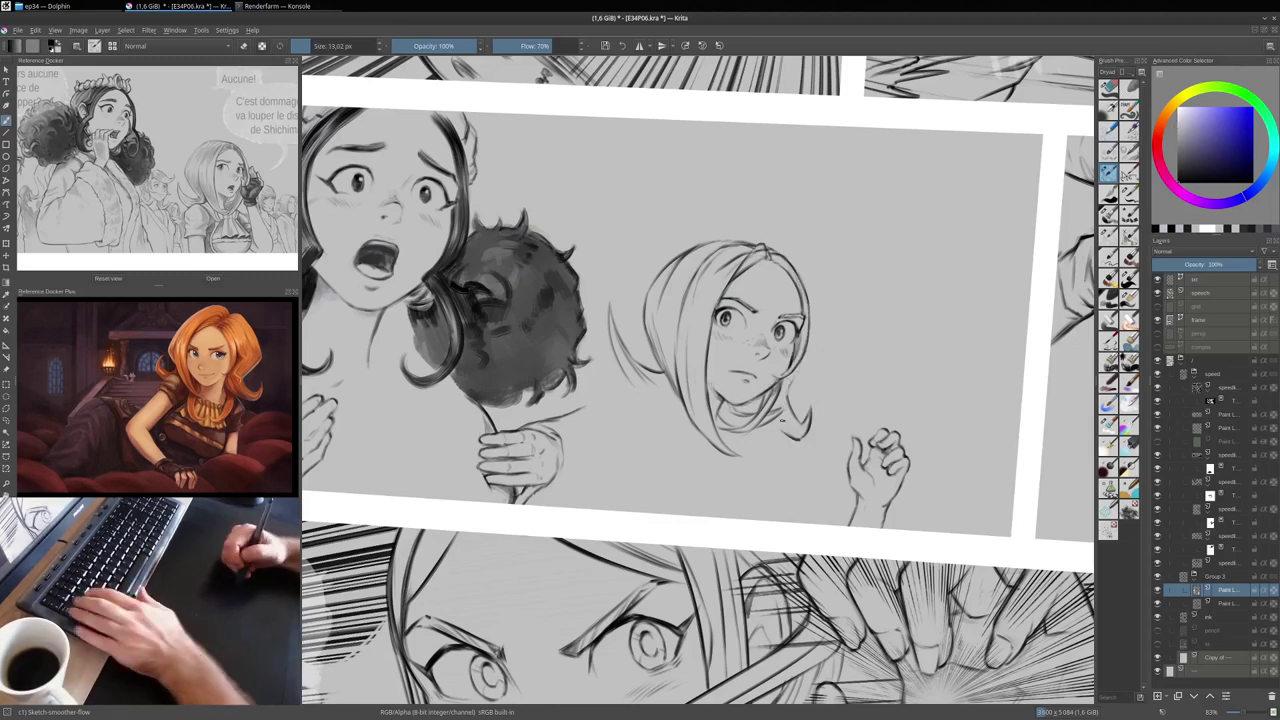
scroll(700, 280, down, 1)
drag(704, 240, 750, 295)
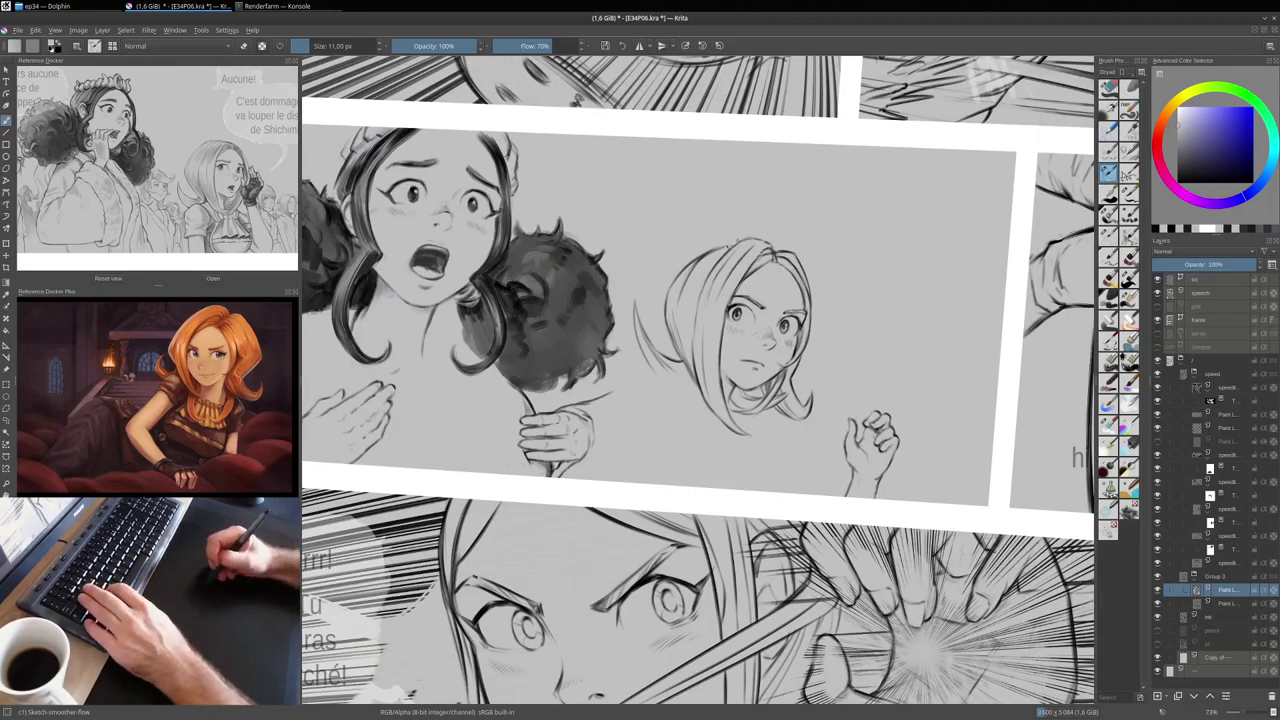
mouse_move(730, 236)
mouse_down()
mouse_move(660, 286)
mouse_move(634, 370)
mouse_up()
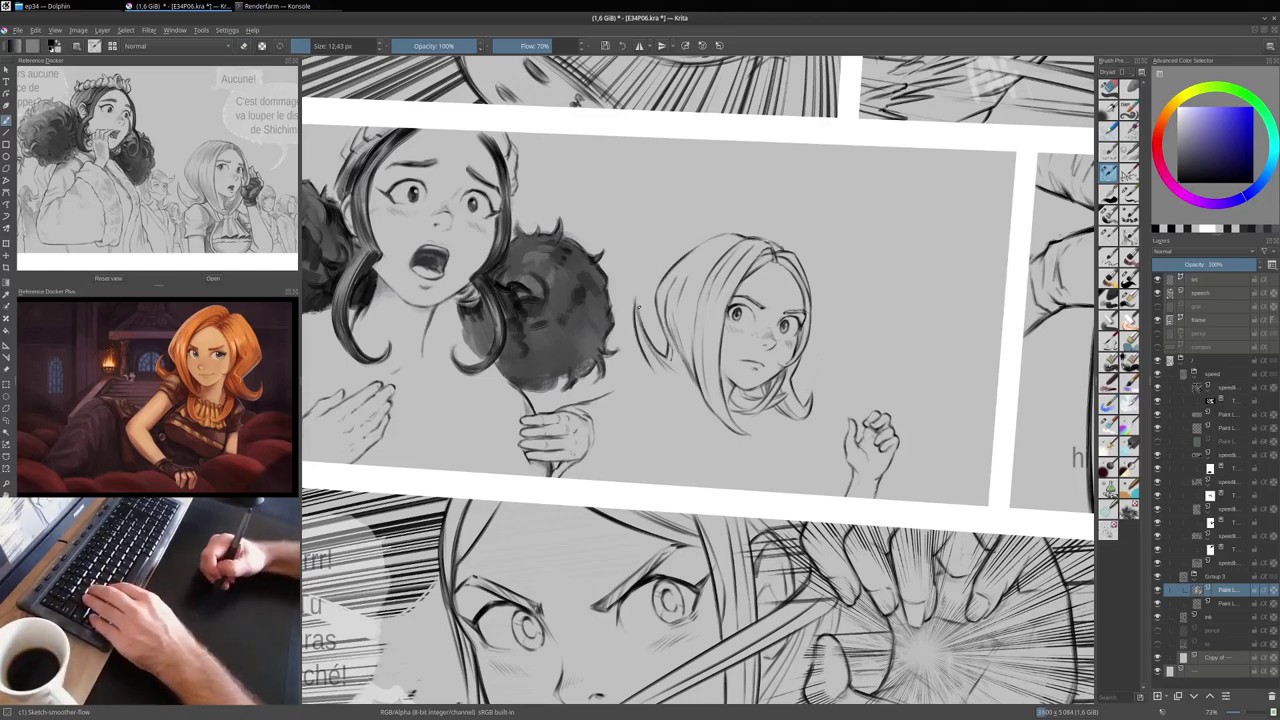
drag(642, 290, 634, 312)
key(f)
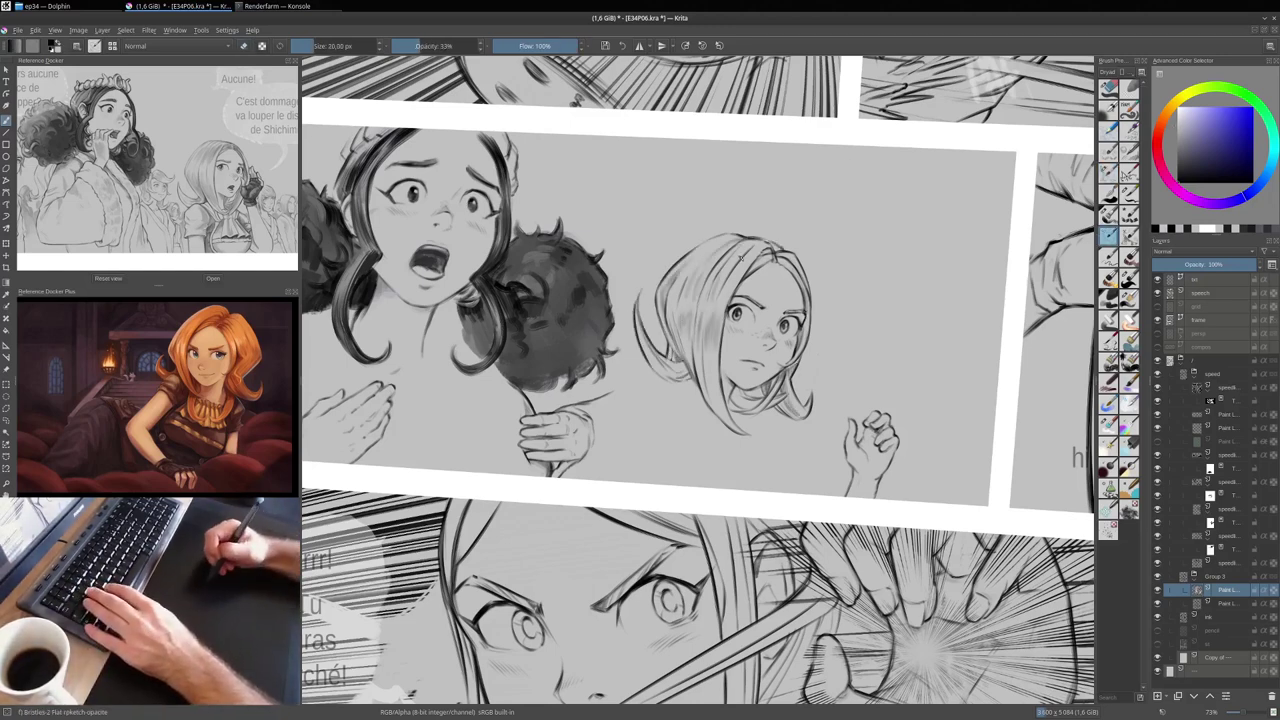
Step: Make Group 3 the active layer and add a new paint layer inside it
scroll(760, 300, down, 3)
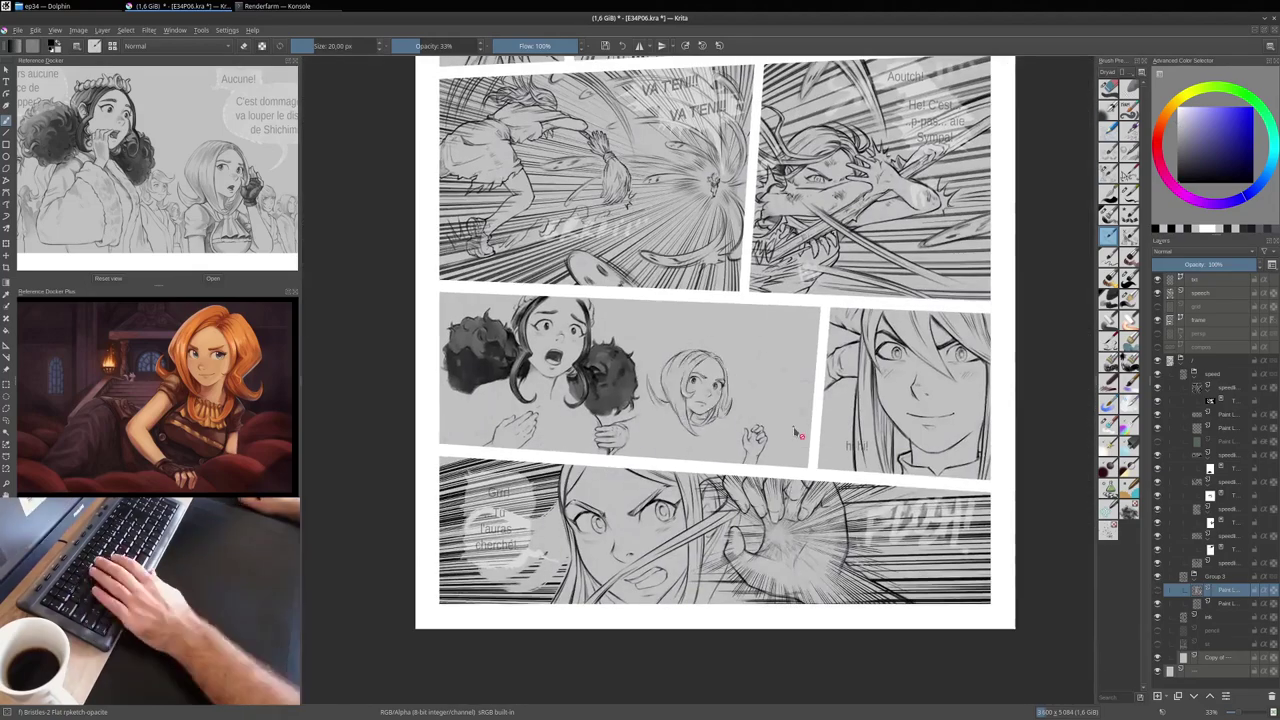
scroll(700, 380, up, 2)
right_click(672, 382)
click(700, 455)
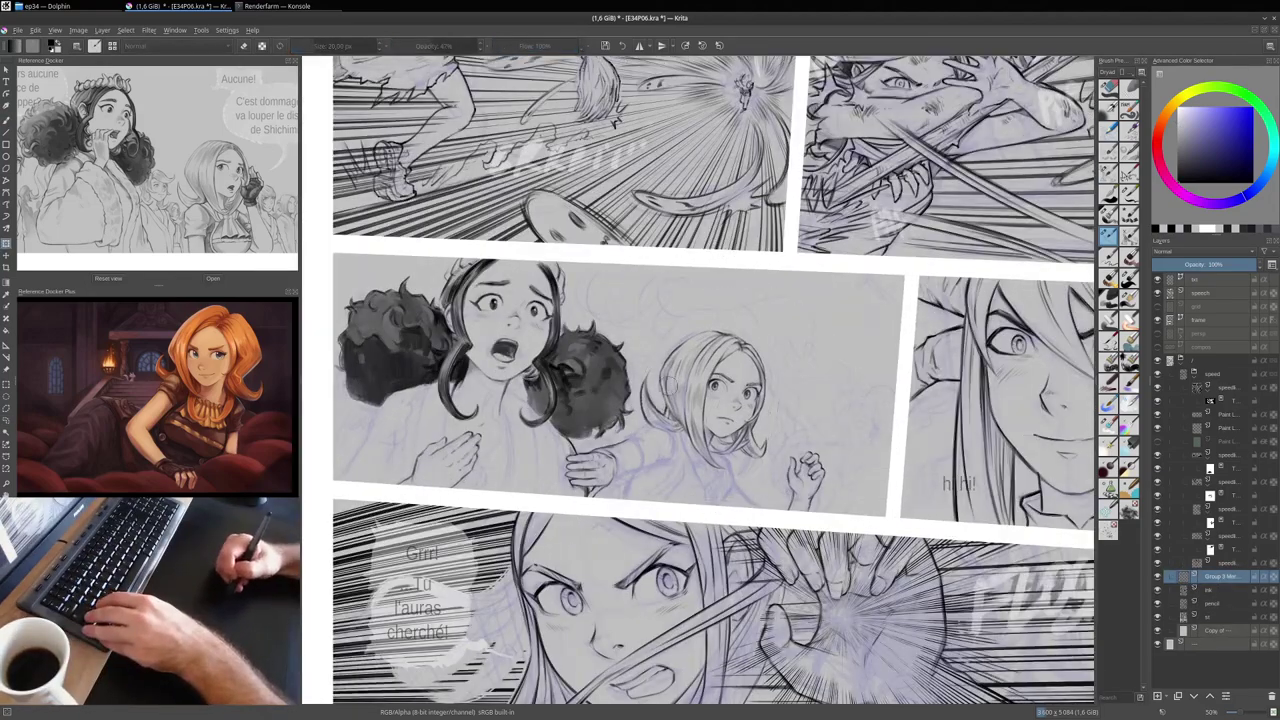
key(m)
key(m)
scroll(620, 390, up, 5)
key(Insert)
Step: Select the larger Sketch-smoother-flow brush, unmirror the view and zoom in on the middle panel
scroll(620, 390, down, 1)
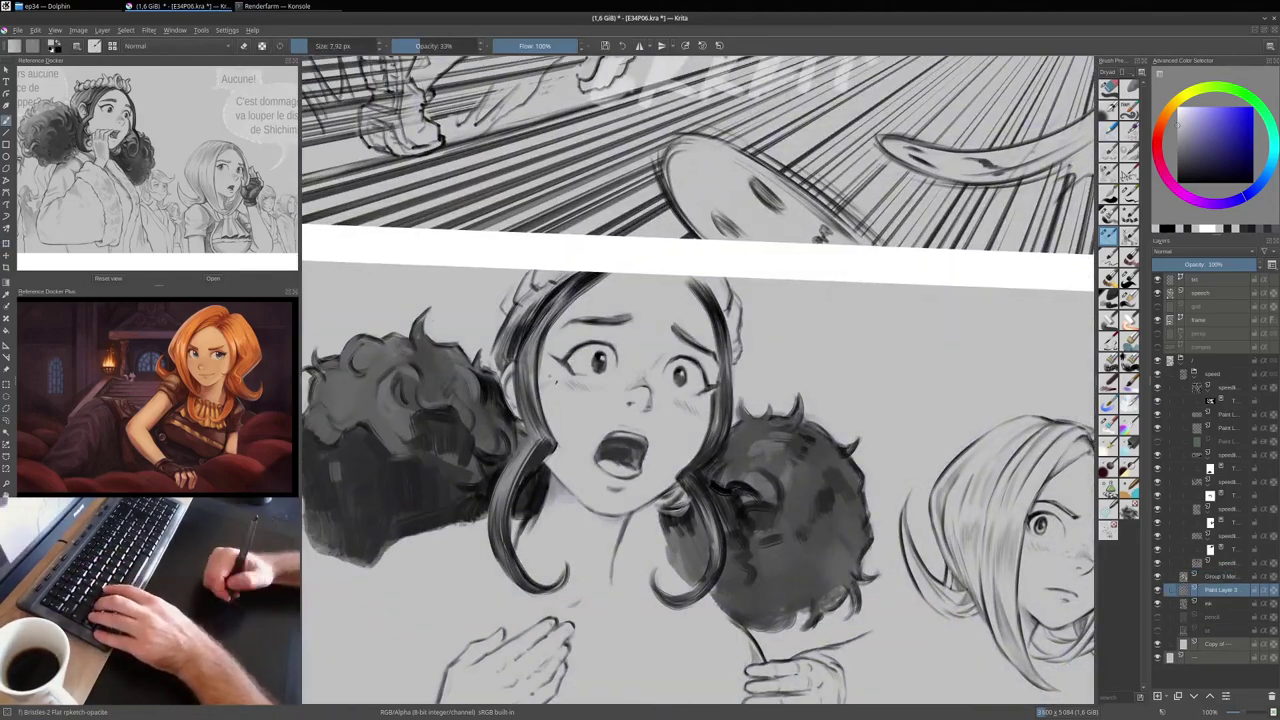
key(slash)
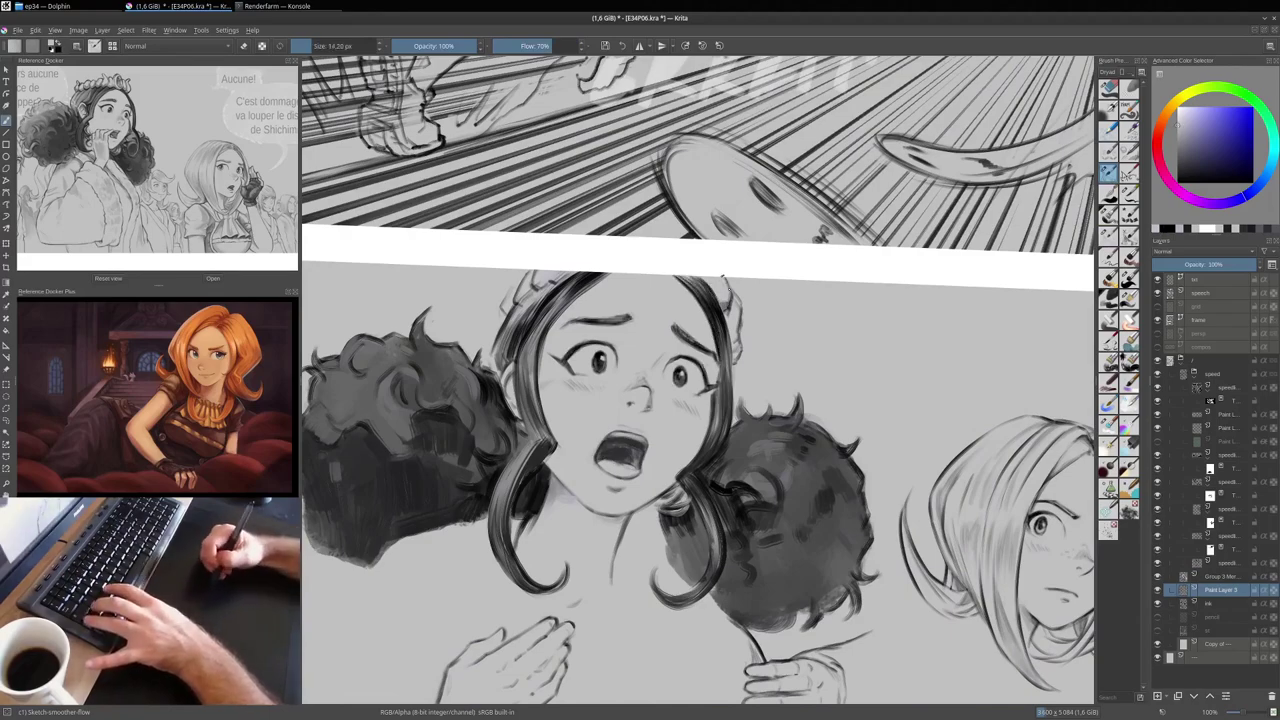
key(bracketright)
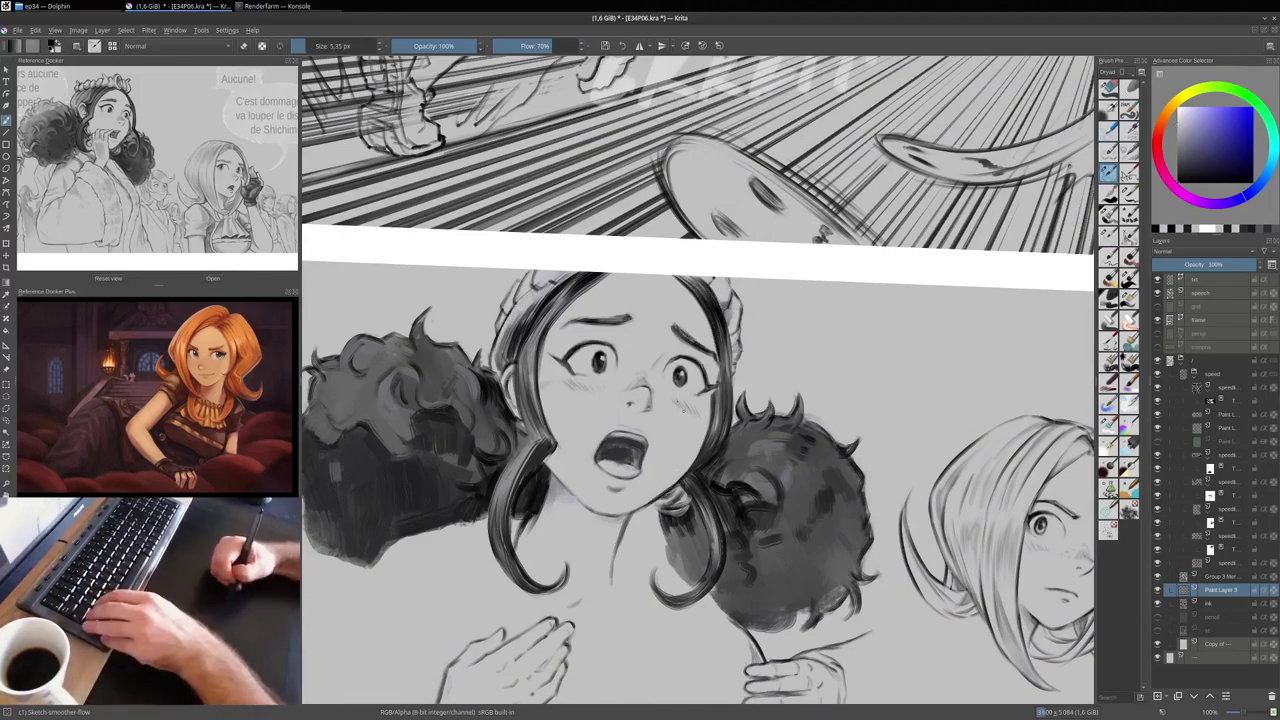
key(minus)
key(minus)
key(minus)
key(Page_Up)
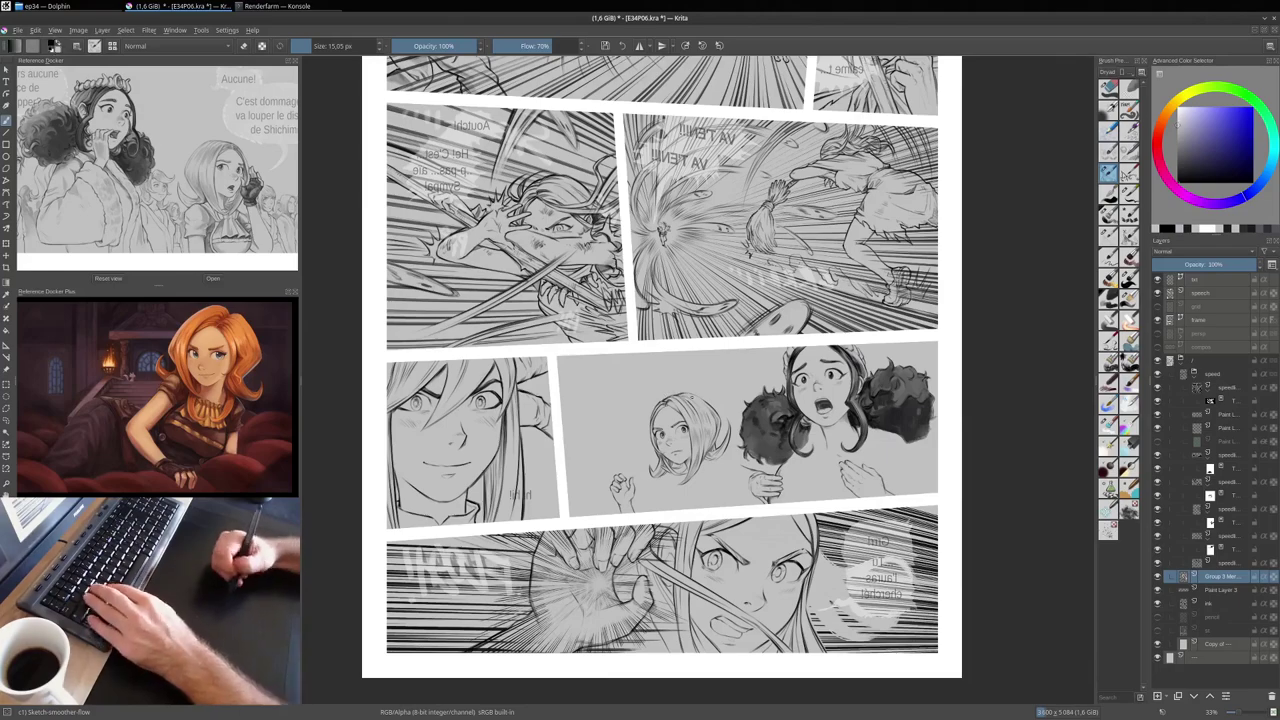
key(m)
key(plus)
key(plus)
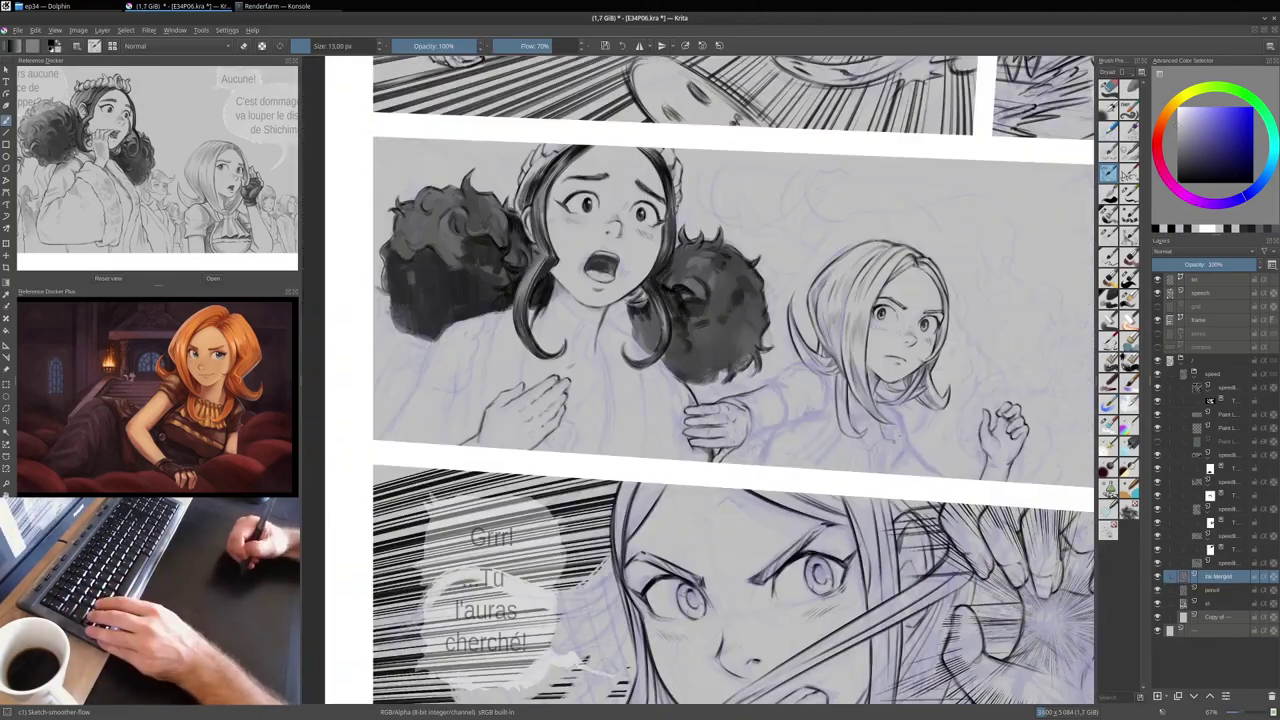
Step: Sketch a flame beside the blonde girl's raised hand and flowing hair strokes around her head
mouse_move(980, 325)
mouse_down()
mouse_move(898, 298)
mouse_move(885, 398)
mouse_up()
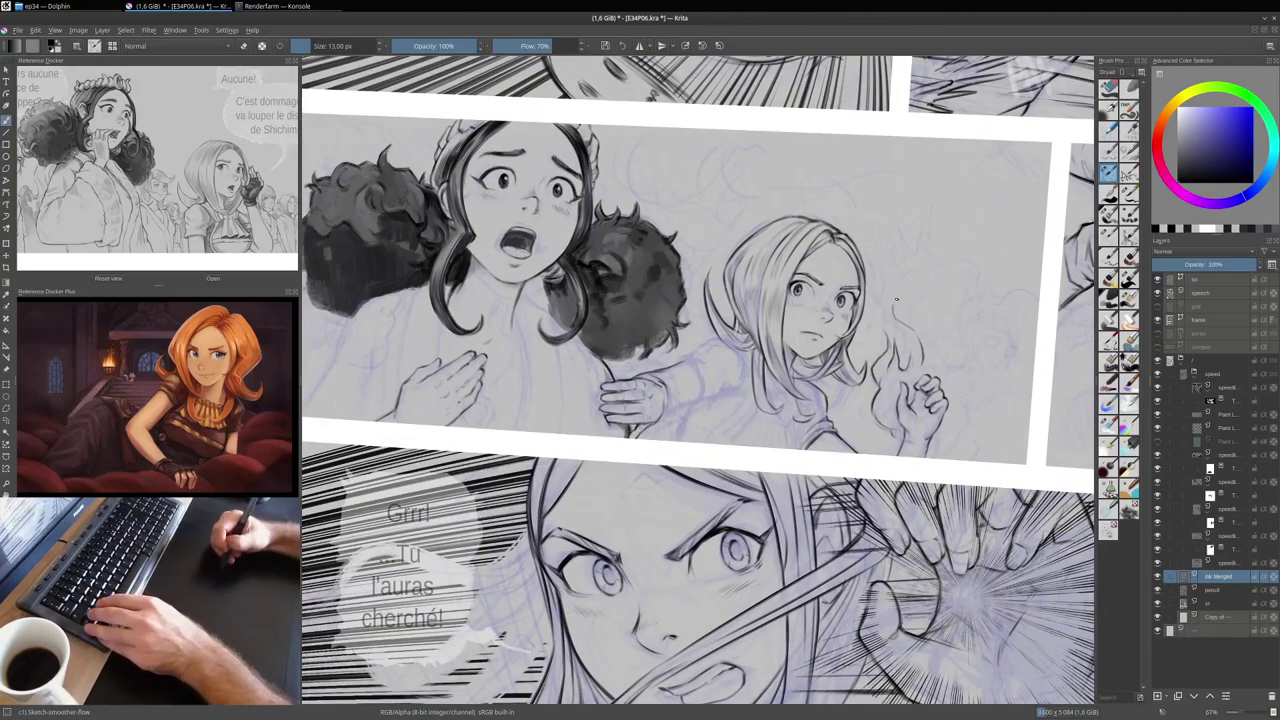
mouse_move(886, 300)
mouse_down()
mouse_move(824, 186)
mouse_move(1030, 296)
mouse_up()
mouse_move(914, 318)
mouse_down()
mouse_move(954, 380)
mouse_move(970, 440)
mouse_up()
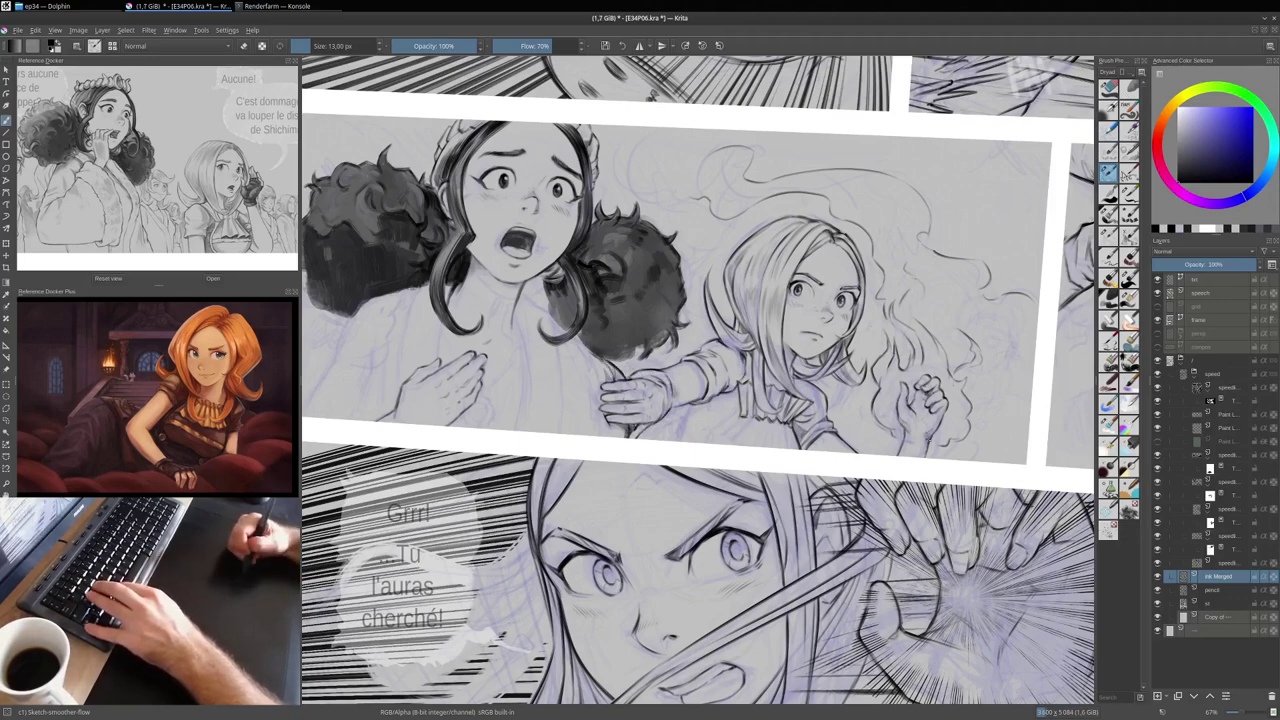
key(m)
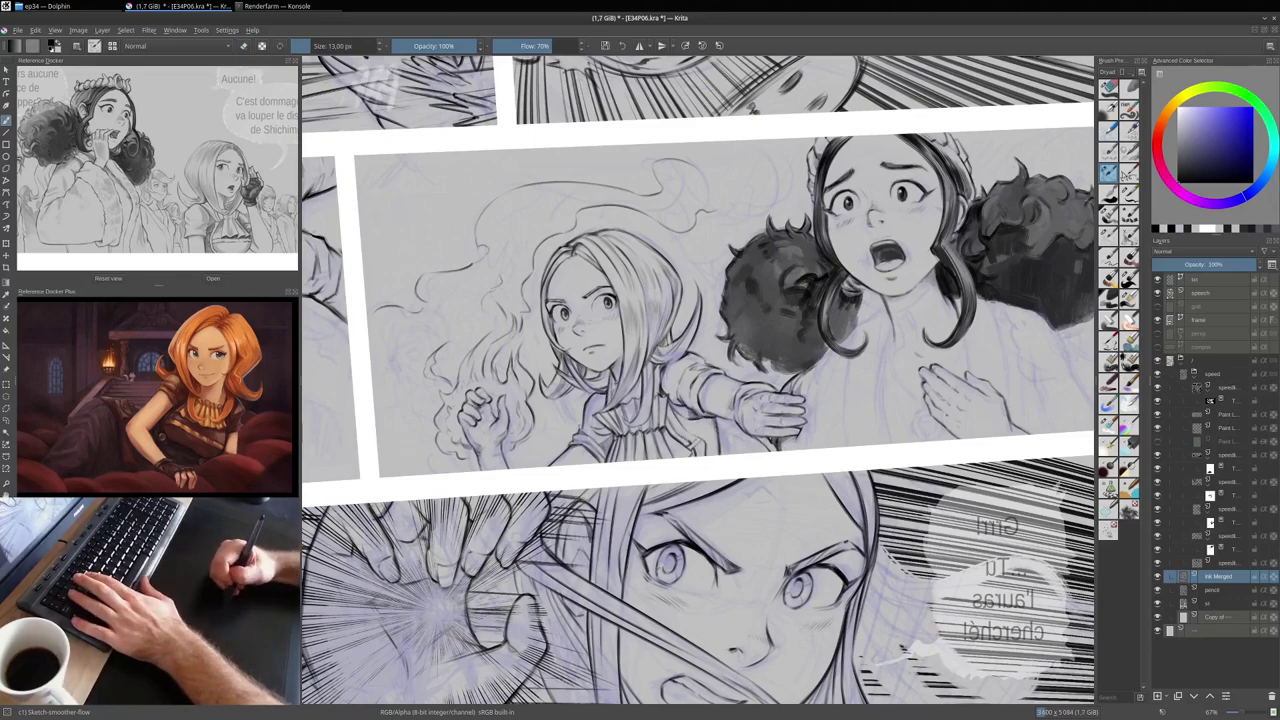
drag(676, 275, 684, 332)
key(m)
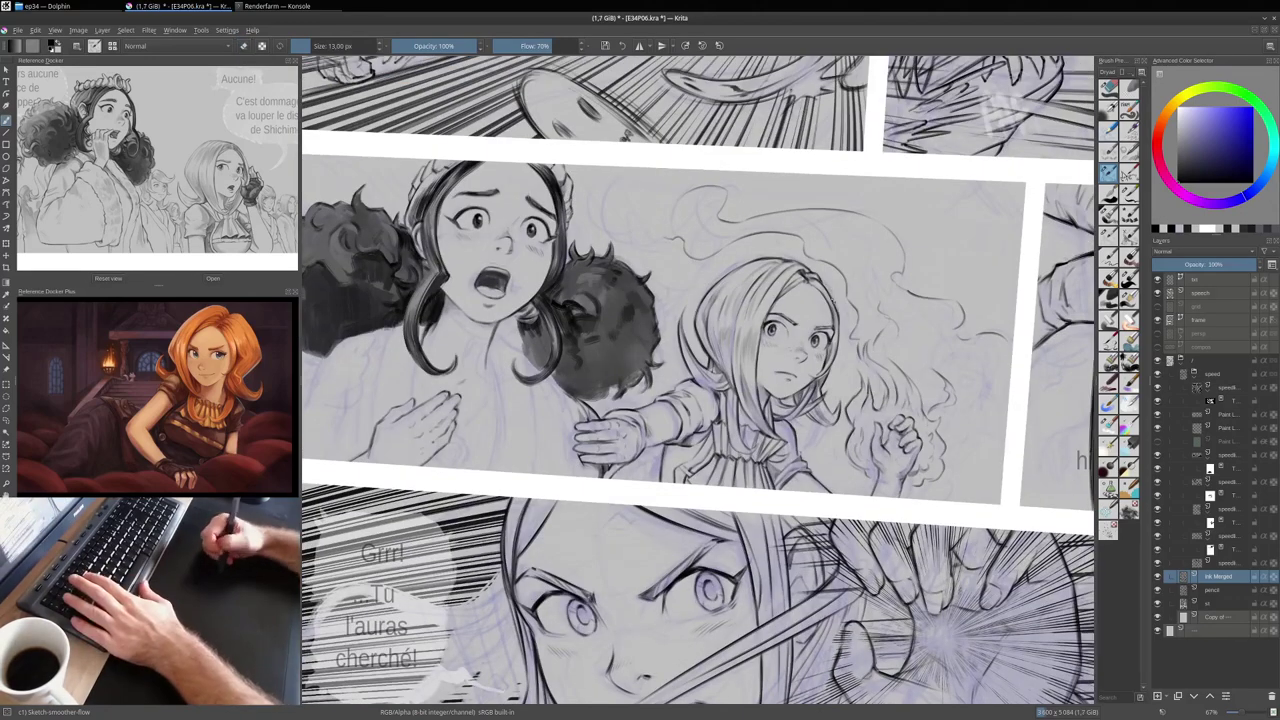
Step: Darken the dark-haired girl's curly hair with heavier strokes
key(minus)
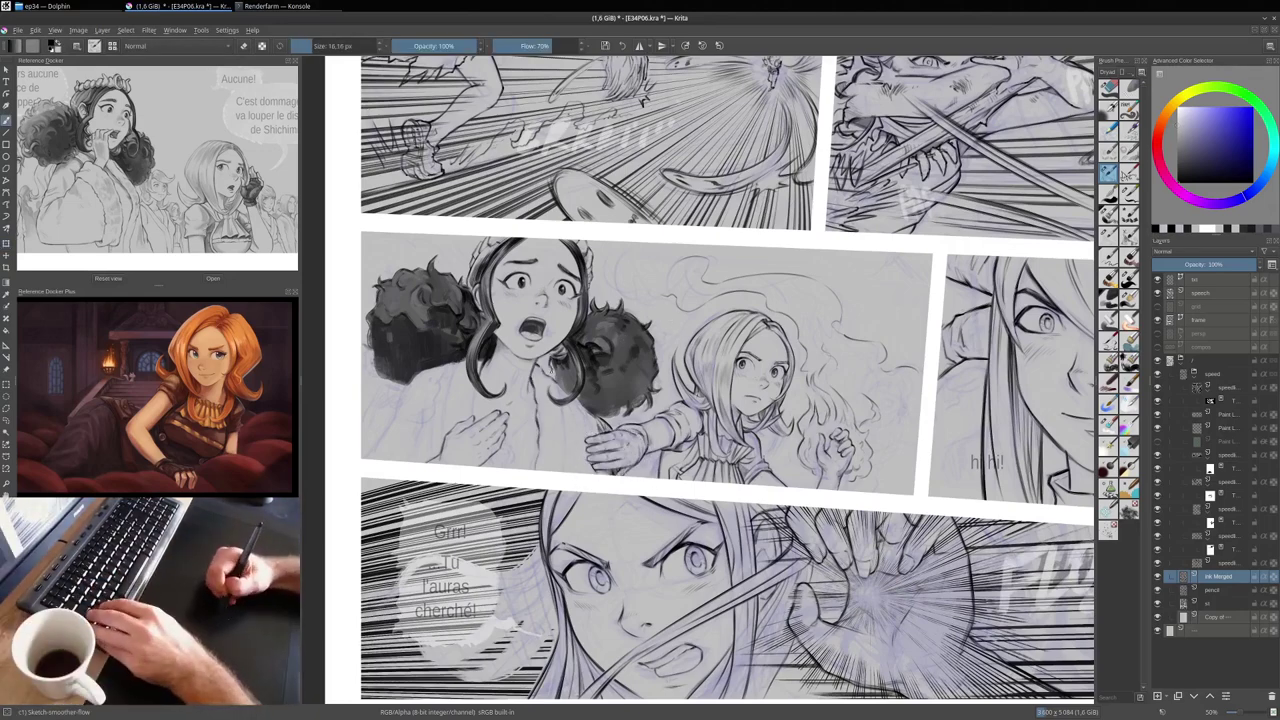
drag(559, 368, 575, 365)
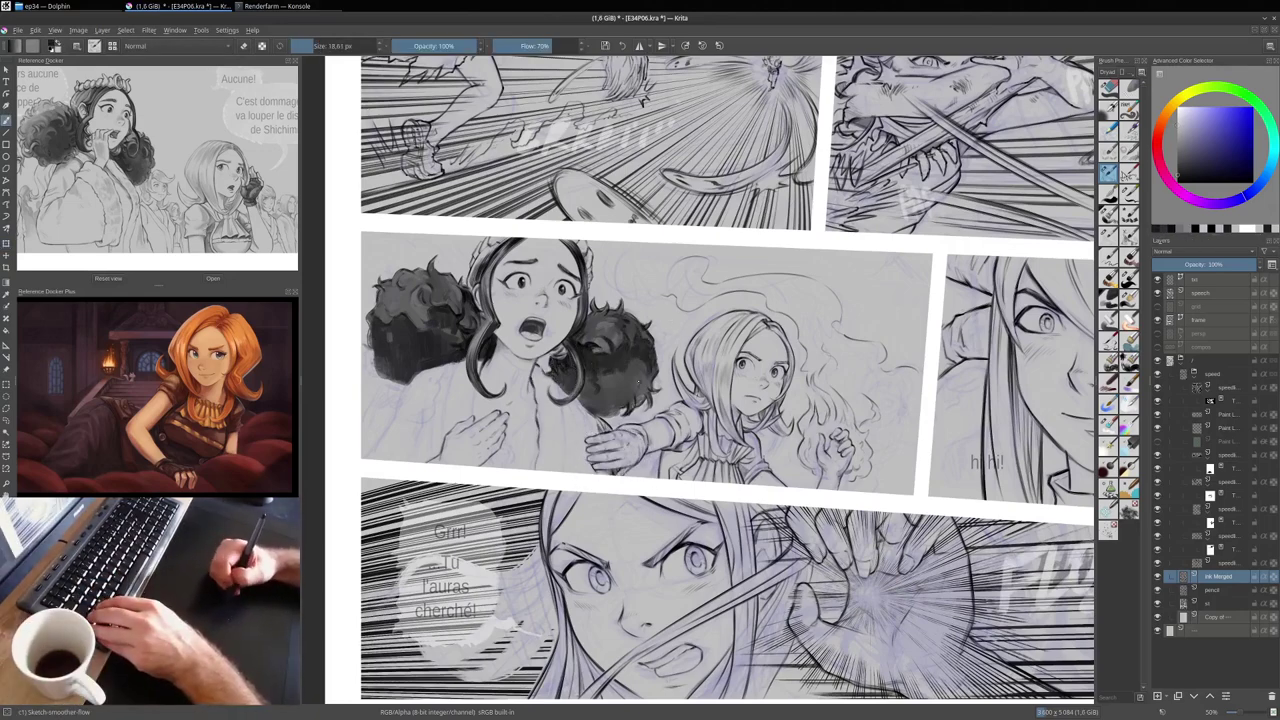
mouse_move(655, 360)
mouse_down()
mouse_move(598, 400)
mouse_move(565, 386)
mouse_move(600, 408)
mouse_up()
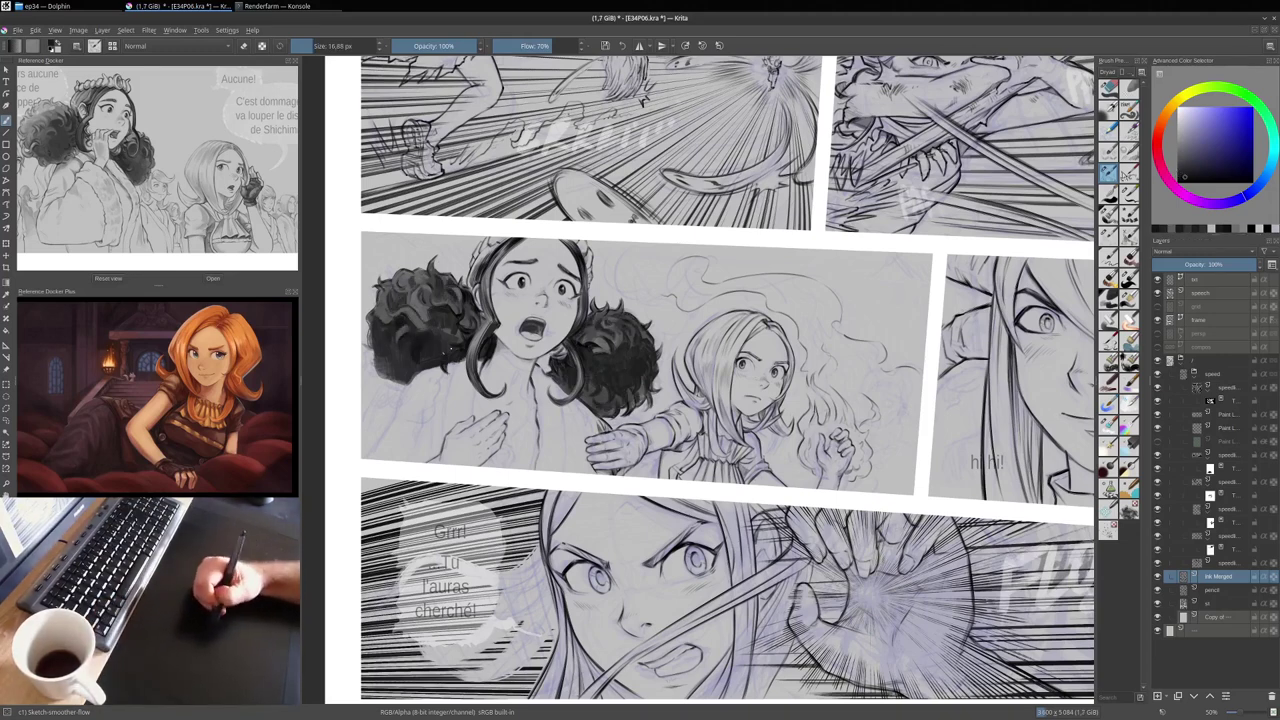
drag(436, 349, 425, 358)
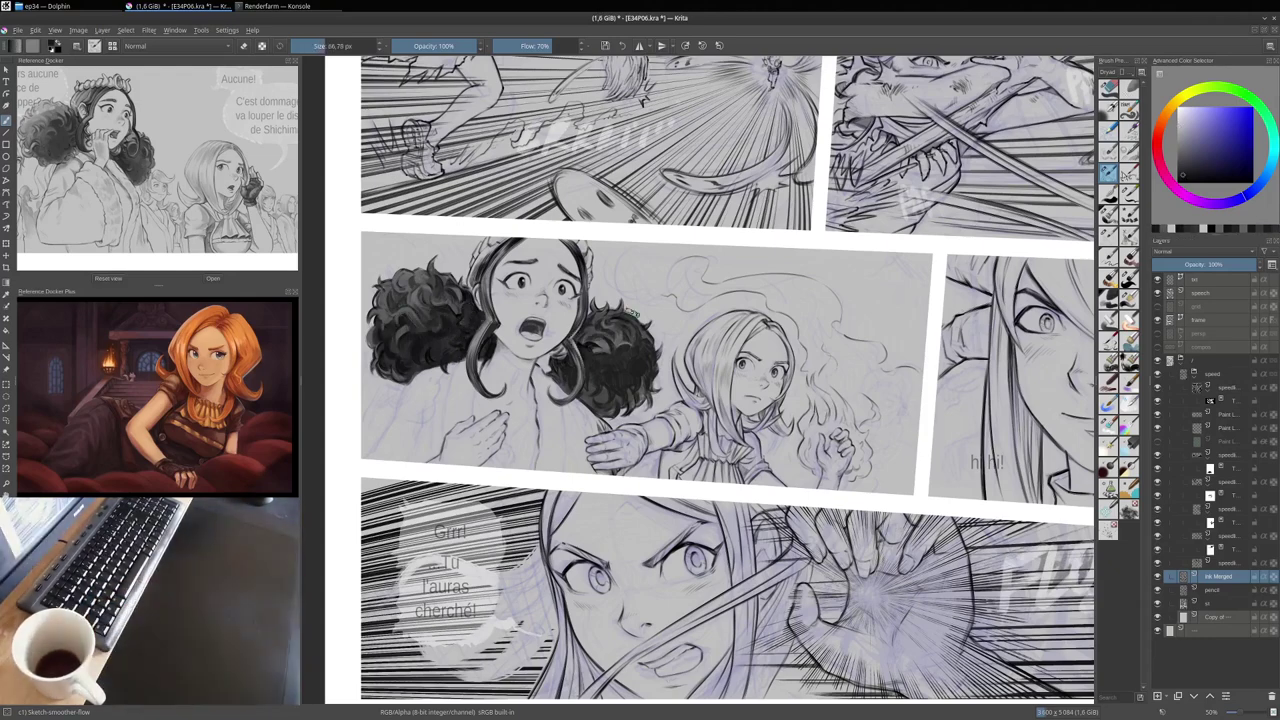
key(bracketright)
key(bracketright)
key(bracketright)
key(bracketleft)
key(bracketleft)
key(bracketleft)
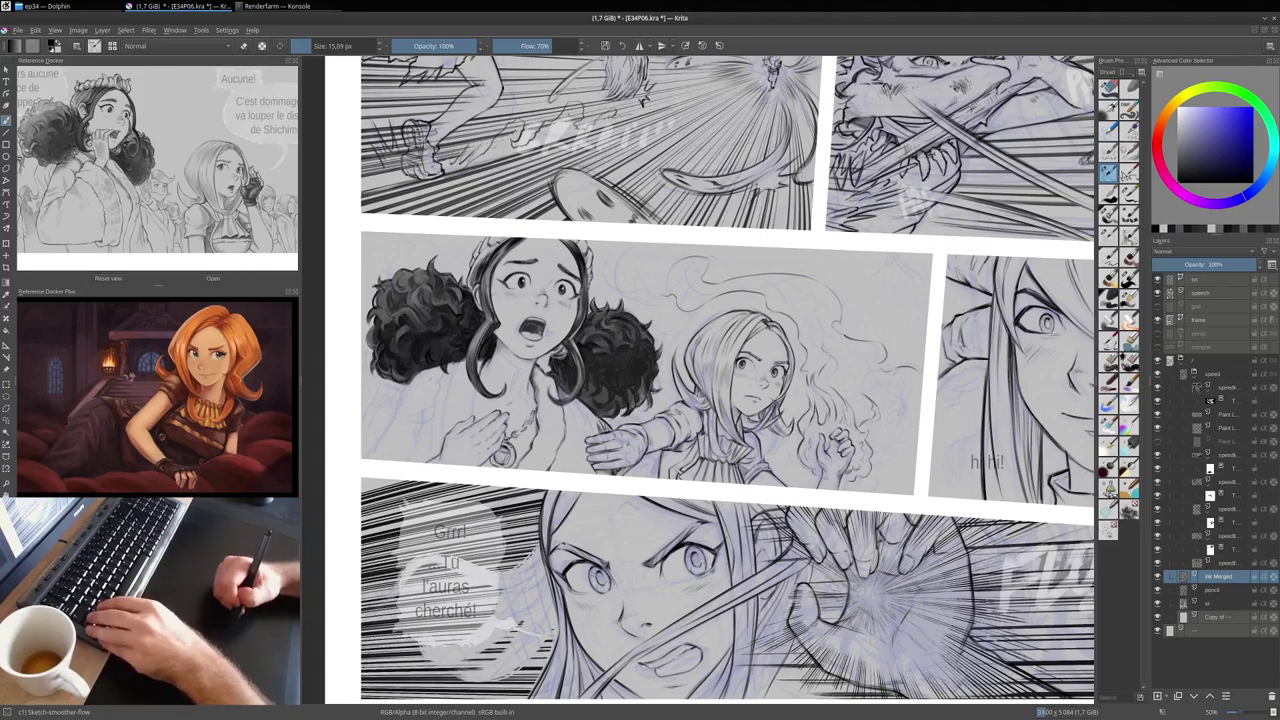
Step: Mirror-check the panel and return to the smooth sketch brush at a smaller size
drag(617, 454, 663, 456)
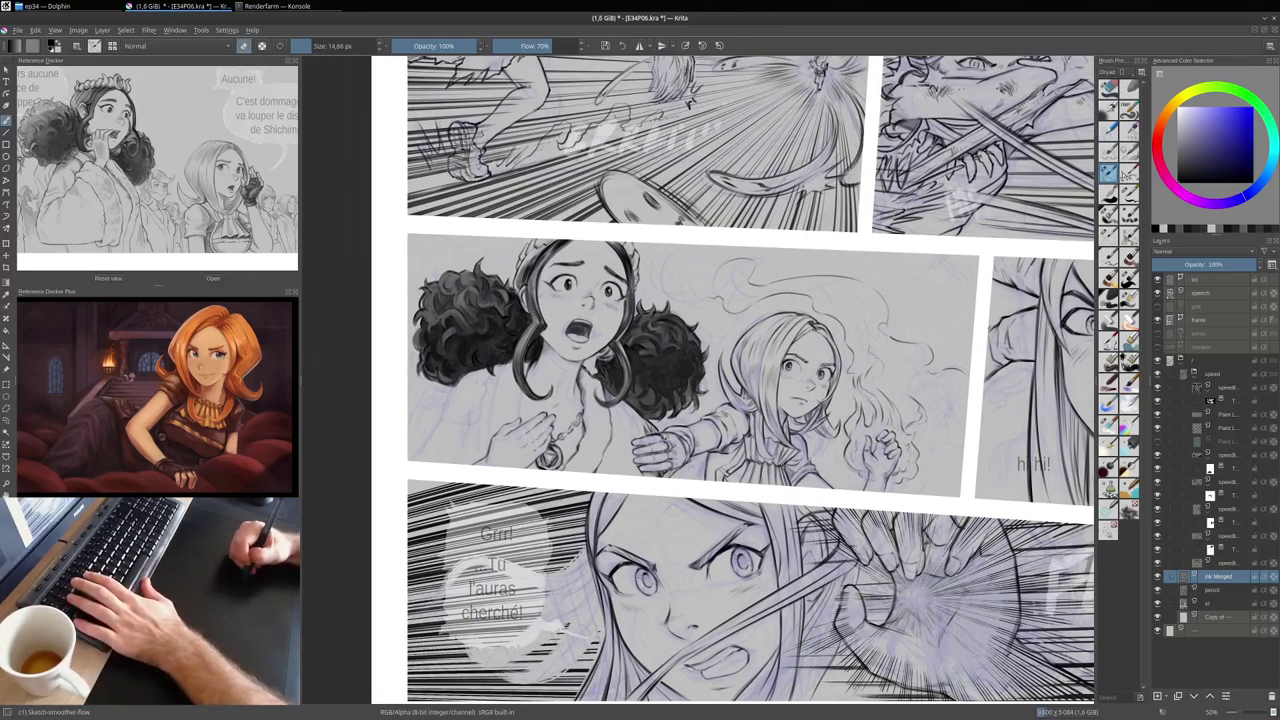
key(slash)
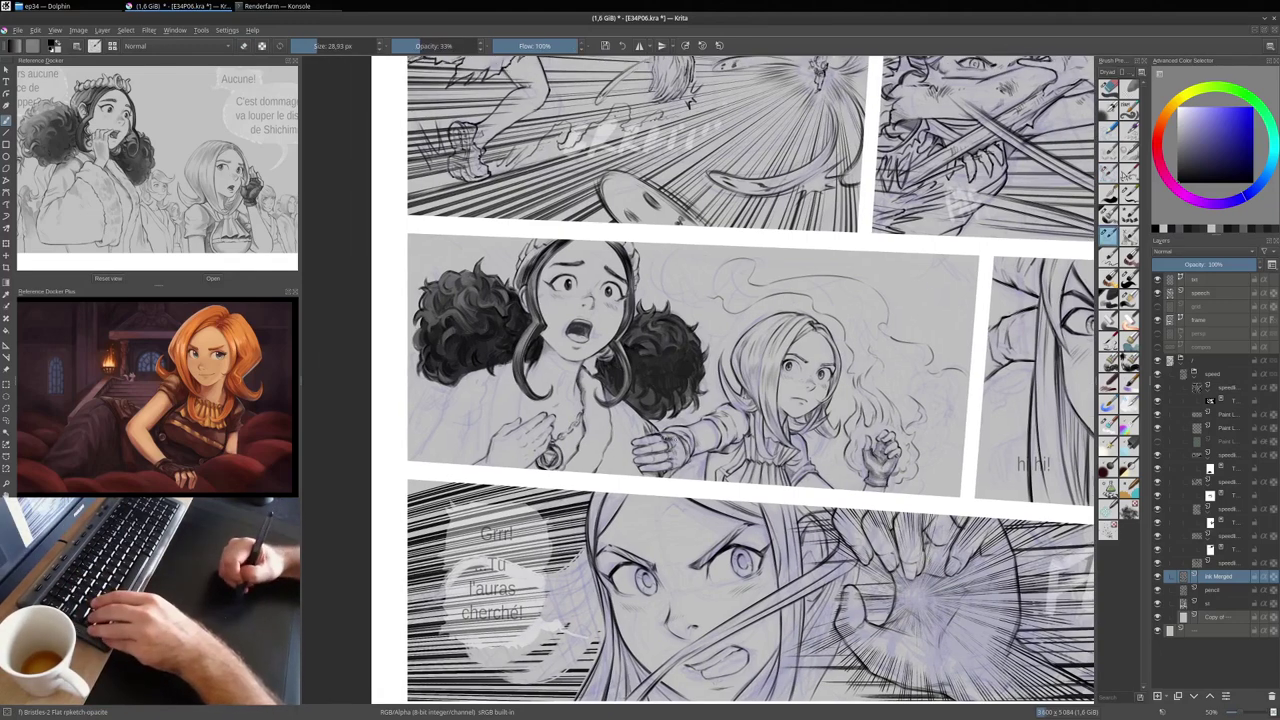
key(slash)
key(m)
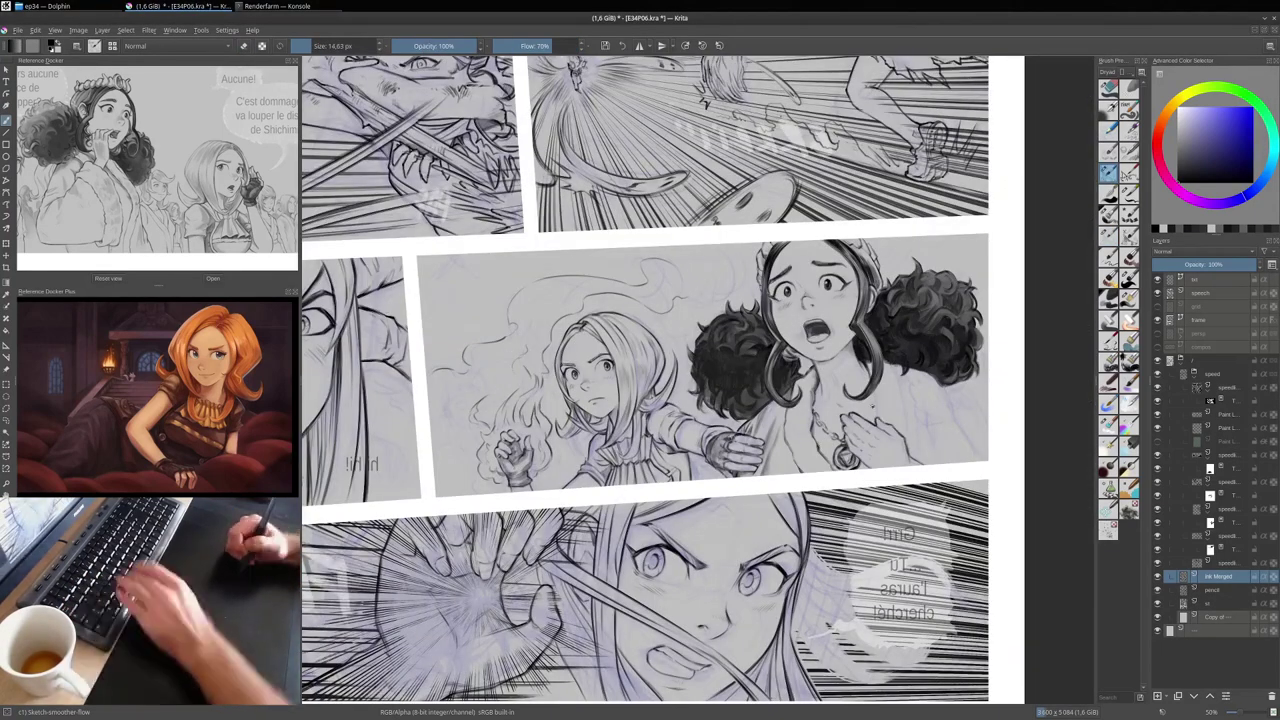
key(m)
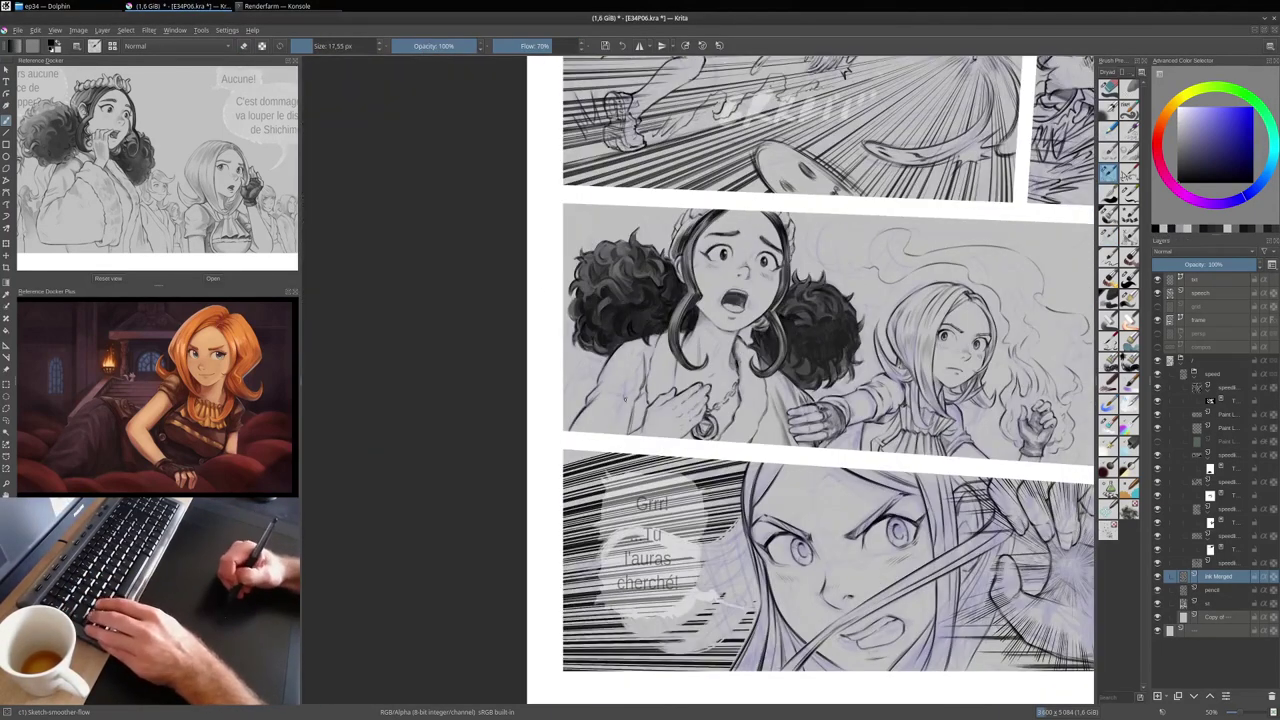
key(bracketleft)
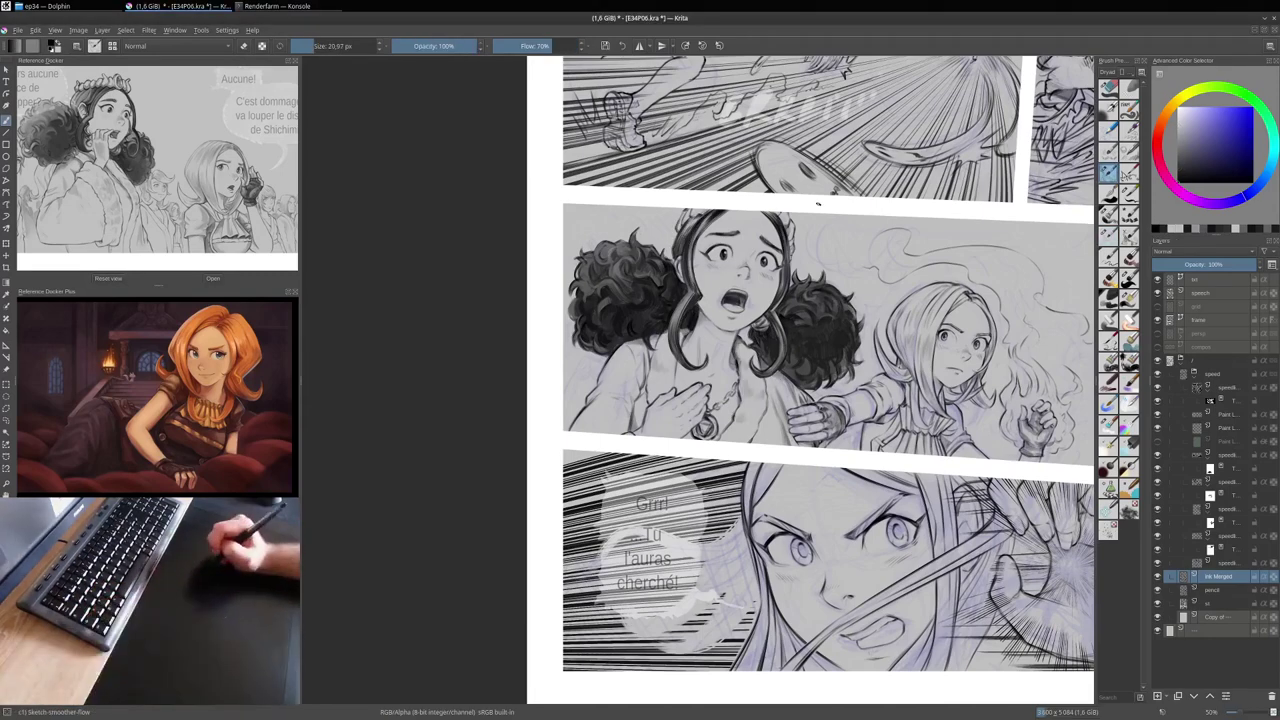
key(bracketleft)
key(bracketleft)
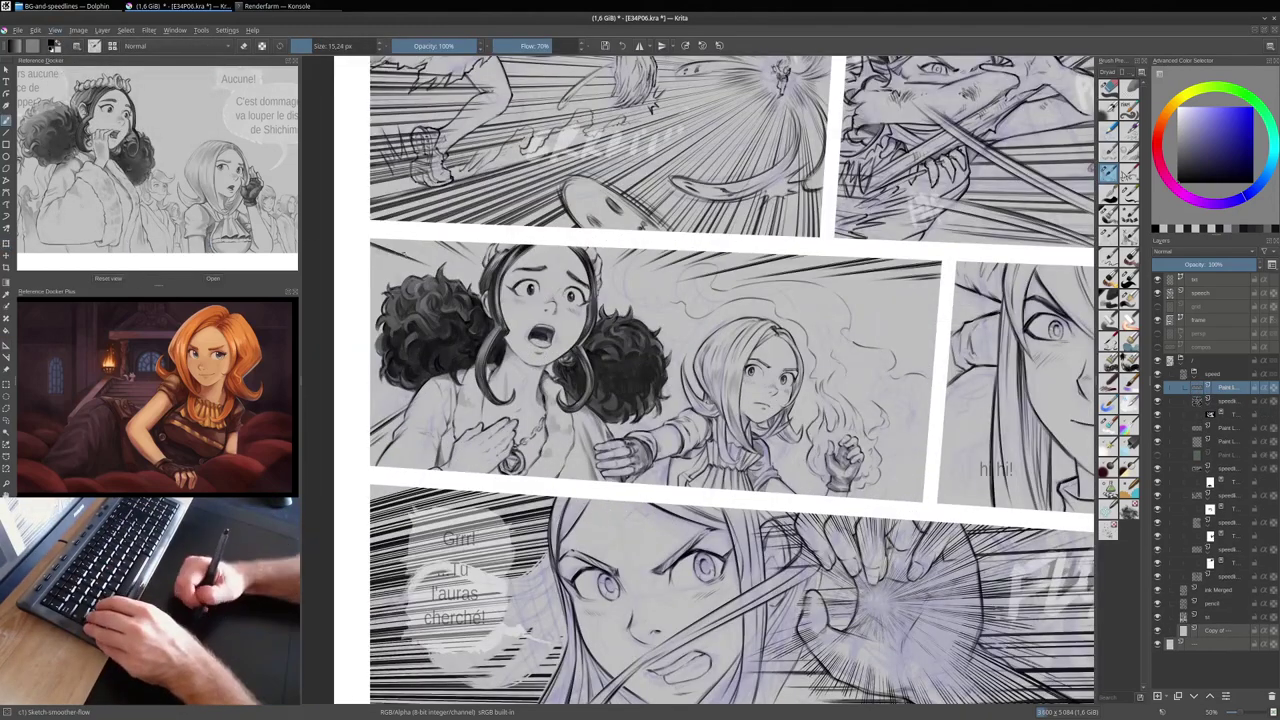
Step: Select the lower Multiply layer and the Bristles-2 Flat Rough brush preset
key(m)
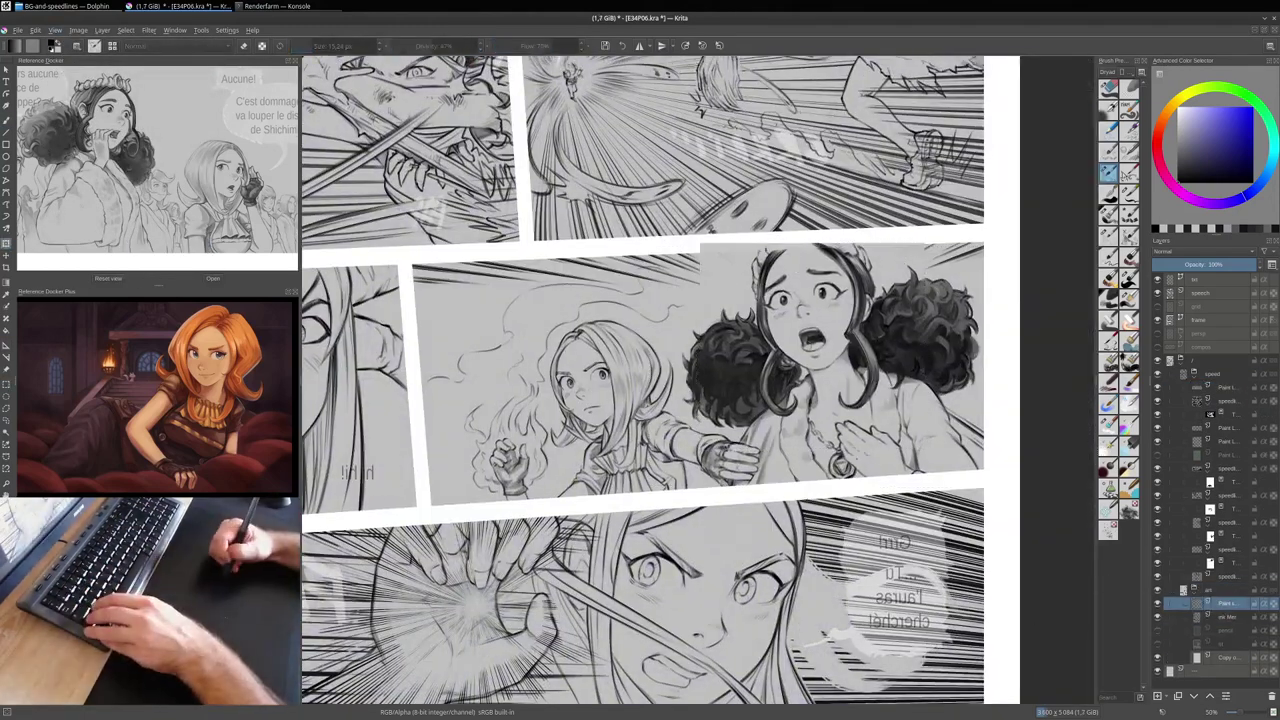
key(m)
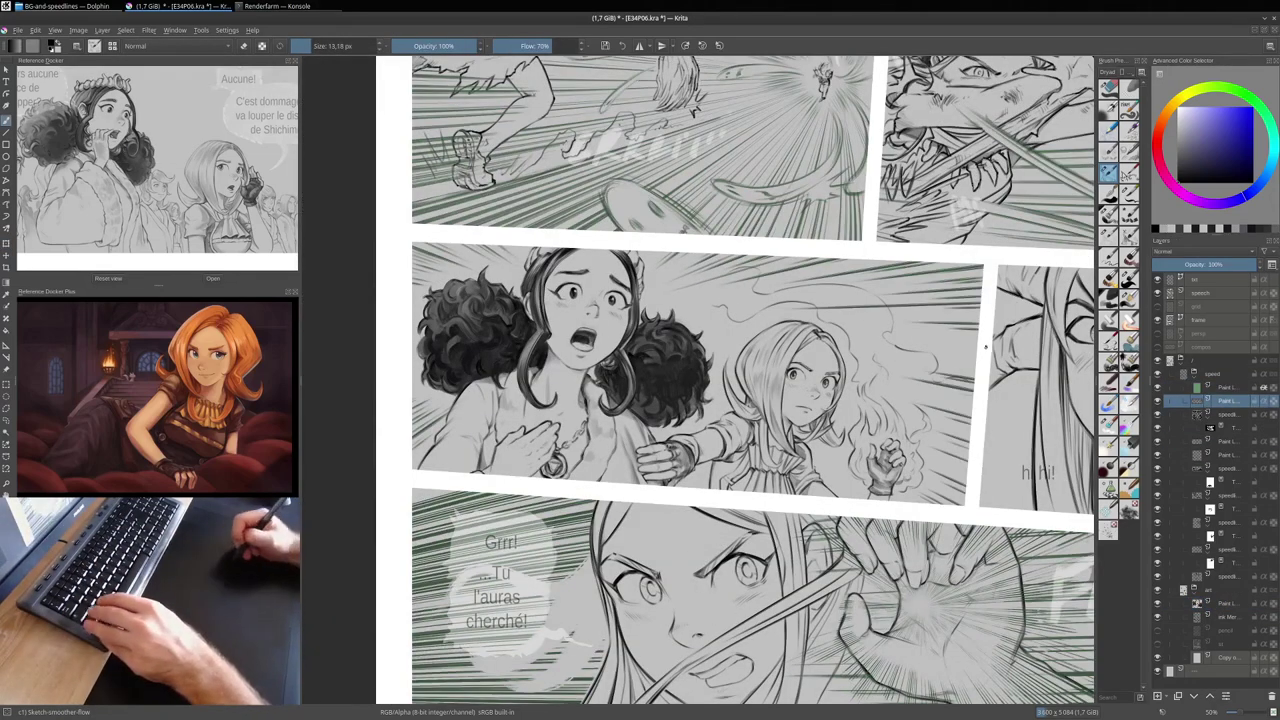
click(1225, 617)
click(1108, 215)
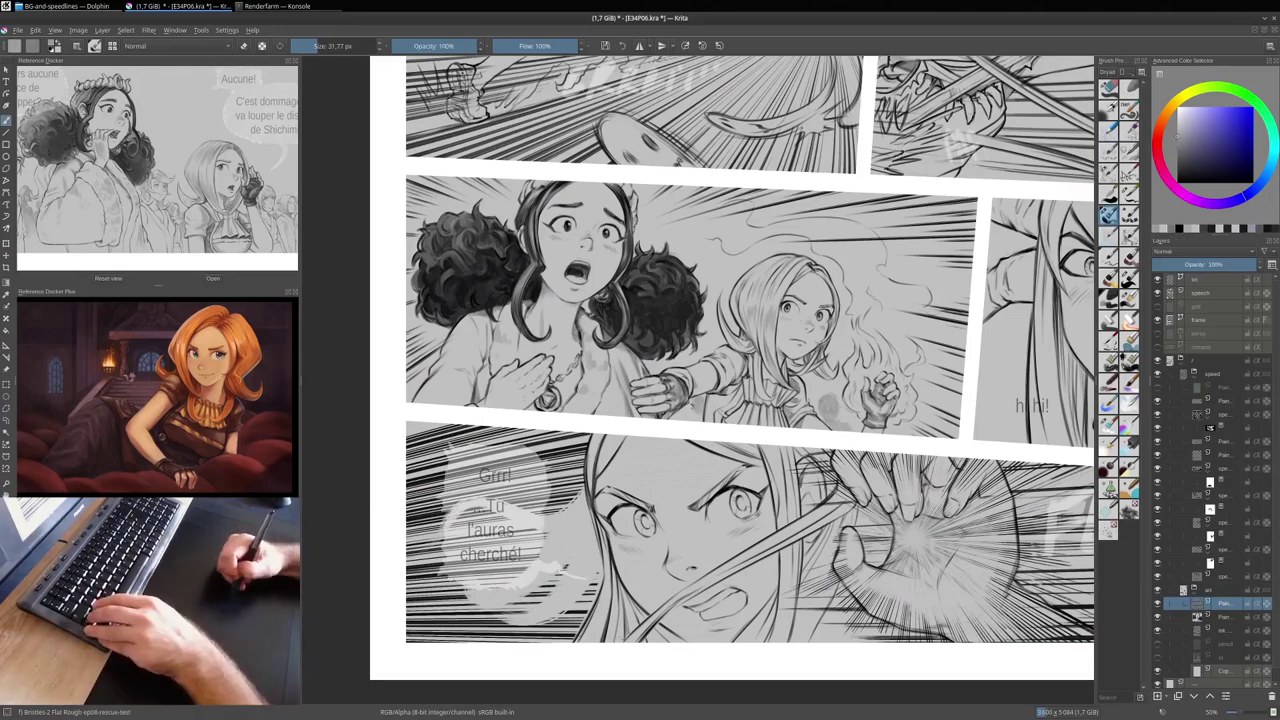
key(Page_Up)
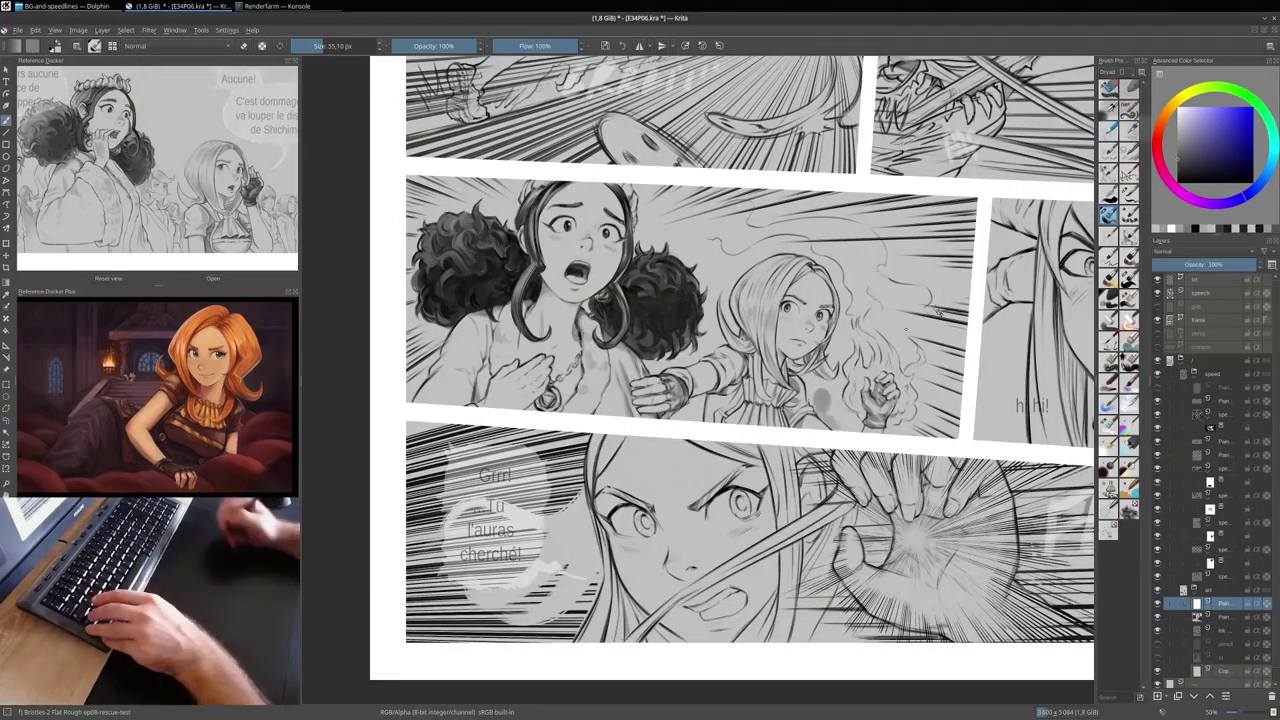
Step: Paint soft grey shading around the blonde girl's fist and the flames
drag(890, 412, 955, 425)
drag(810, 395, 935, 412)
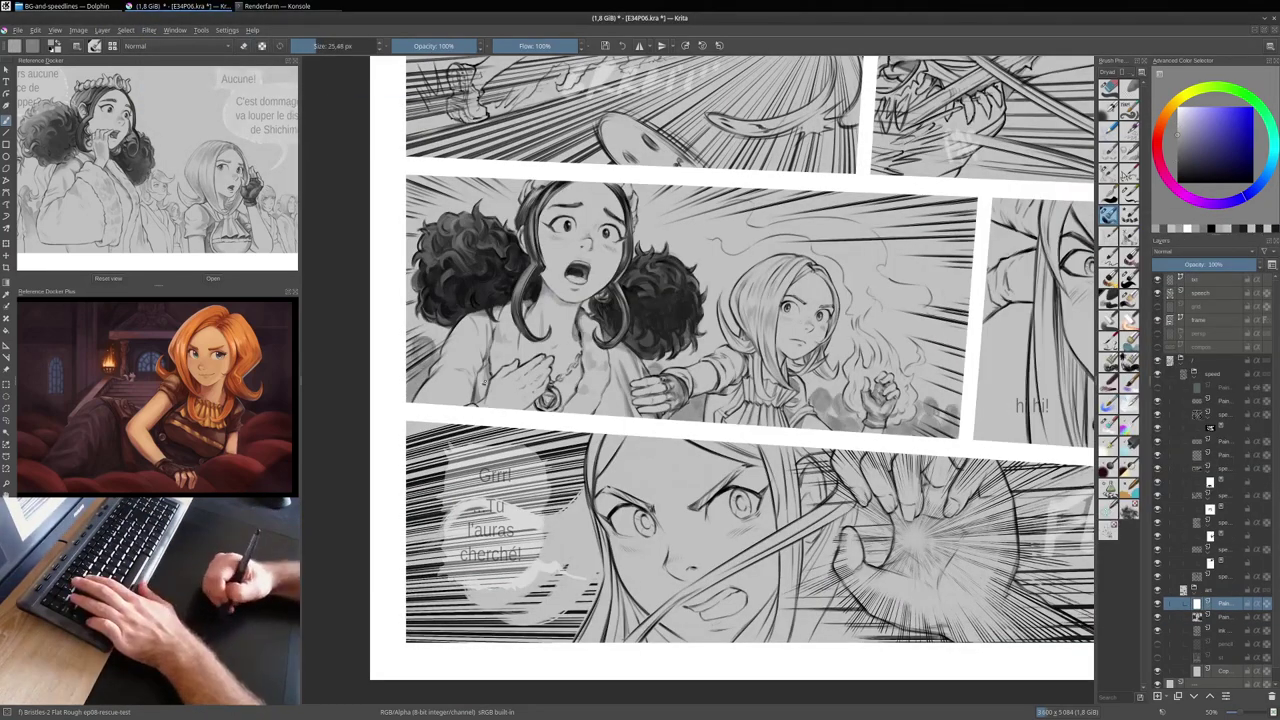
click(1108, 236)
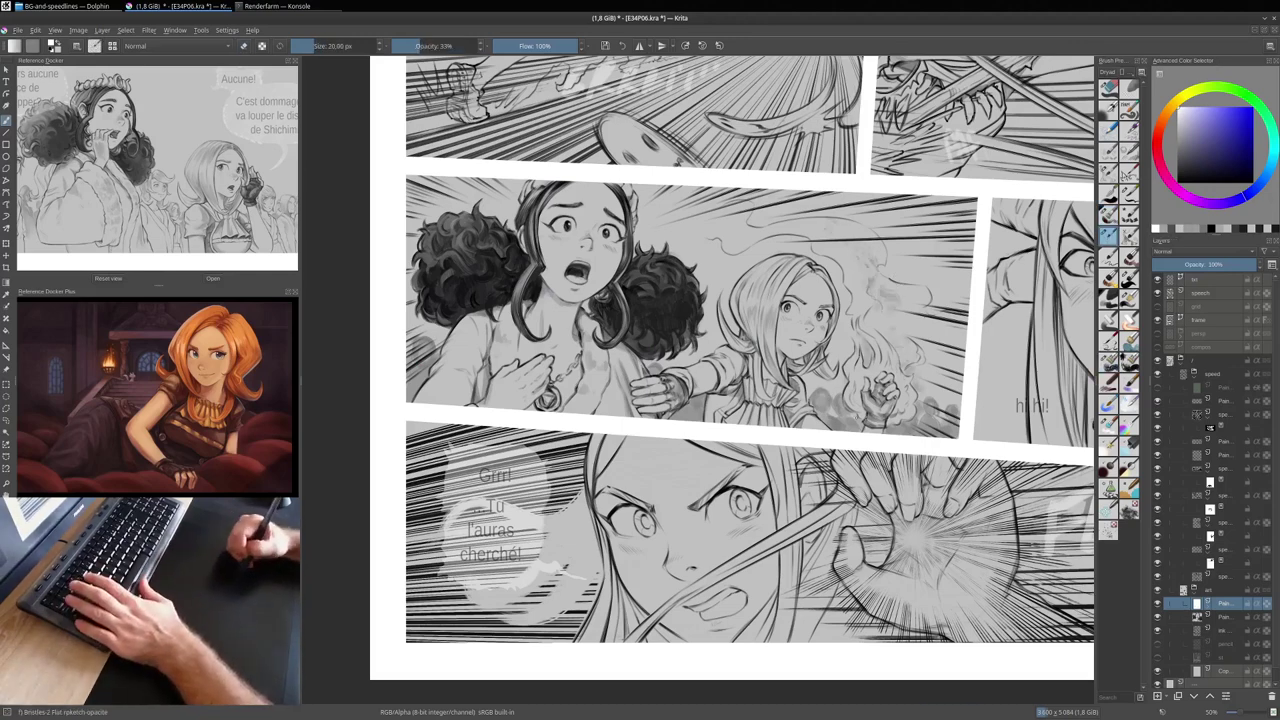
key(slash)
Step: Reset the zoom and zoom out to show the whole page
scroll(918, 400, up, 2)
drag(768, 372, 804, 416)
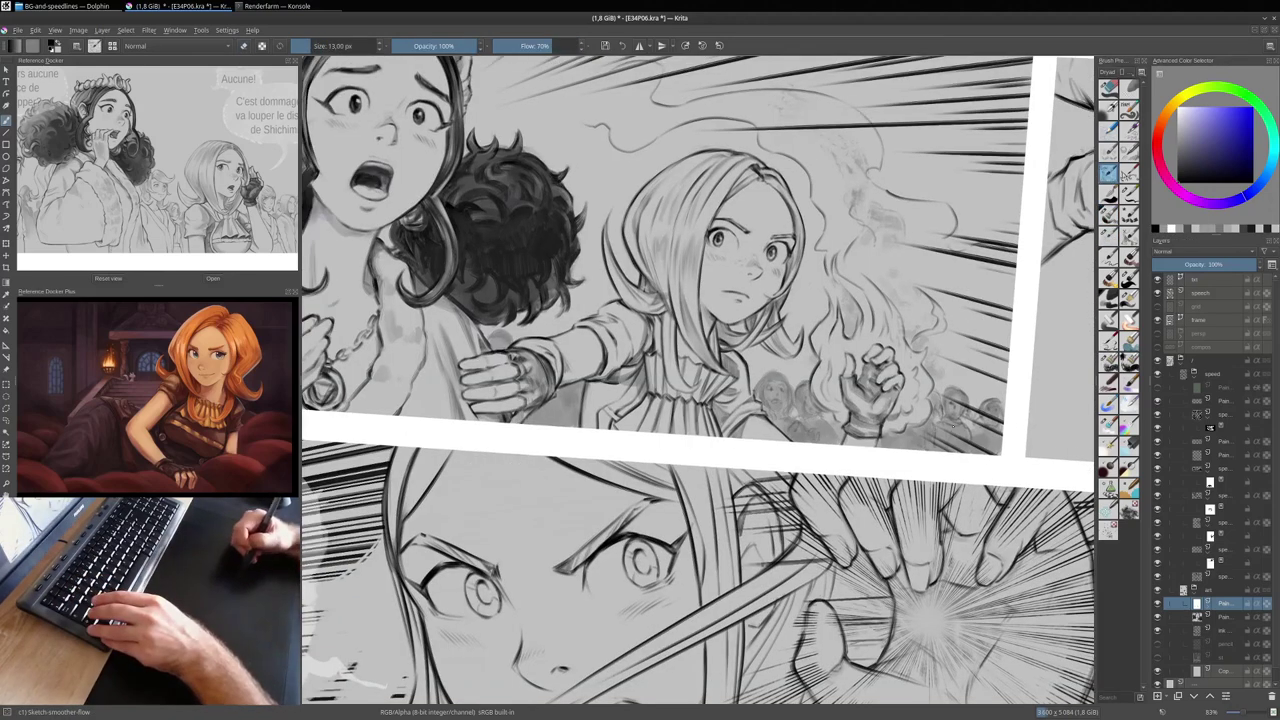
key(1)
key(minus)
key(minus)
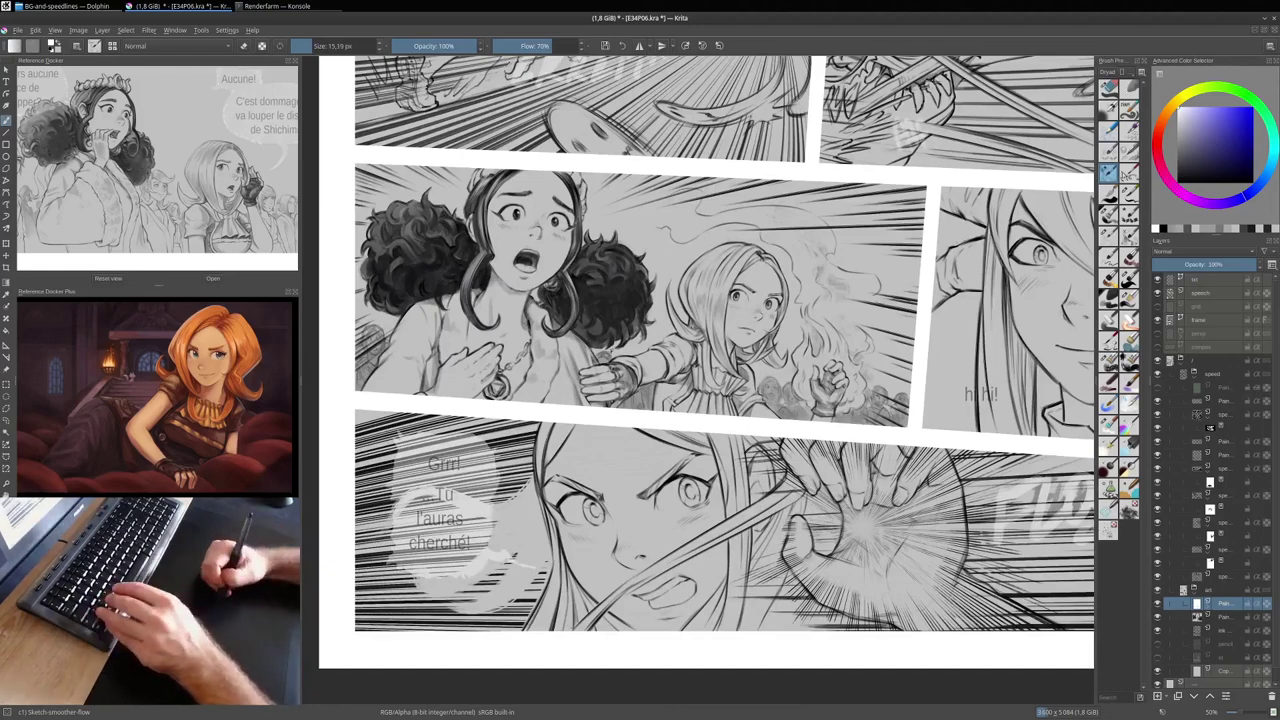
key(minus)
Step: Pick a low-opacity flat bristle brush and paint a dark texture behind the white-haired character
drag(690, 300, 759, 614)
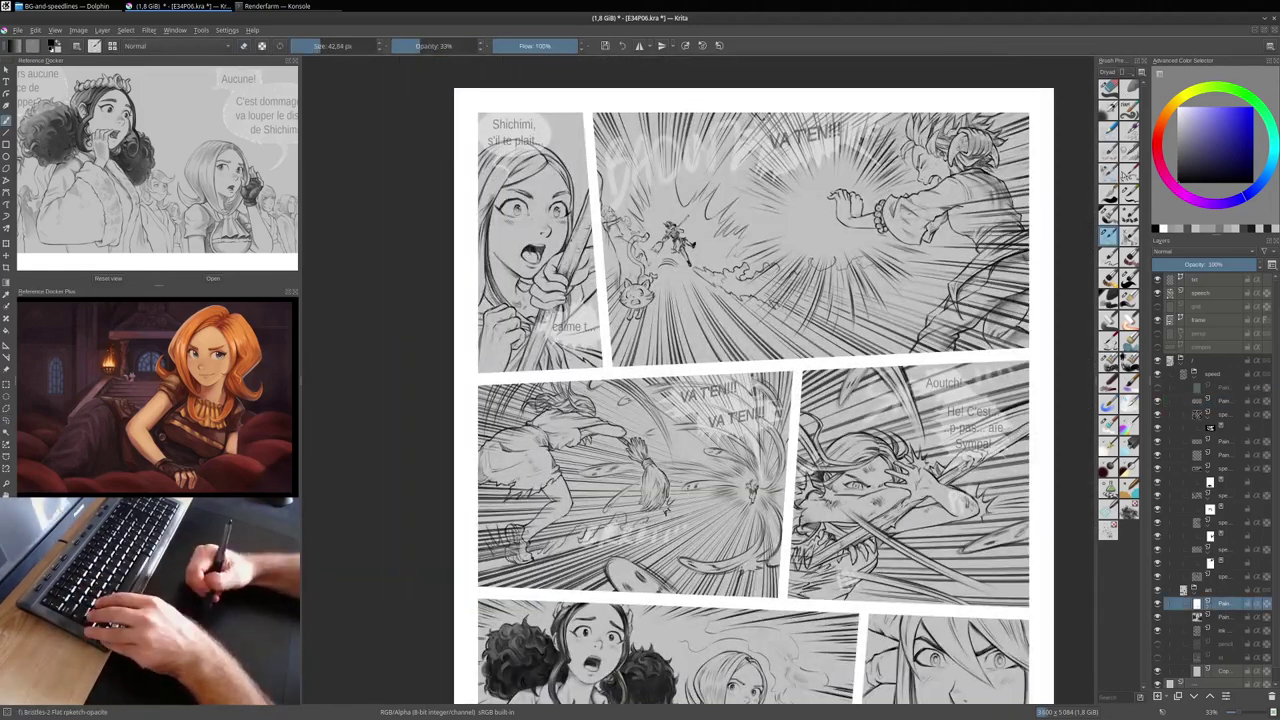
key(slash)
key(slash)
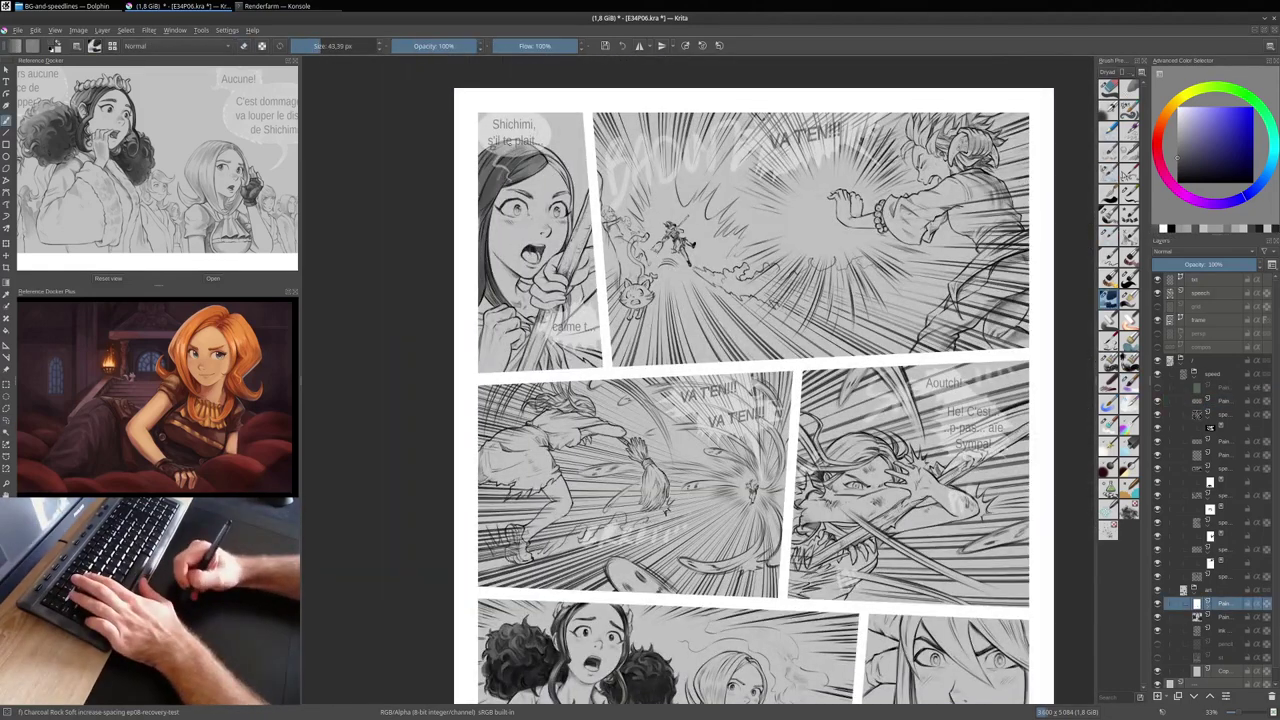
key(slash)
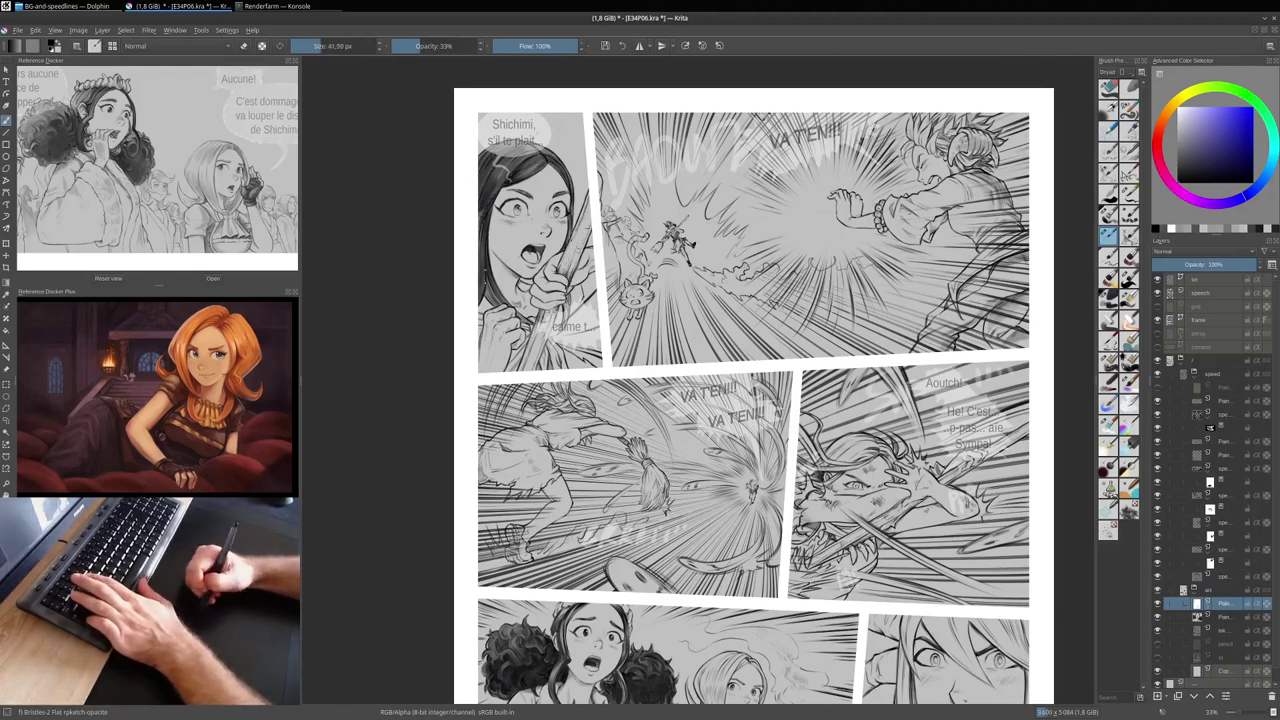
key(slash)
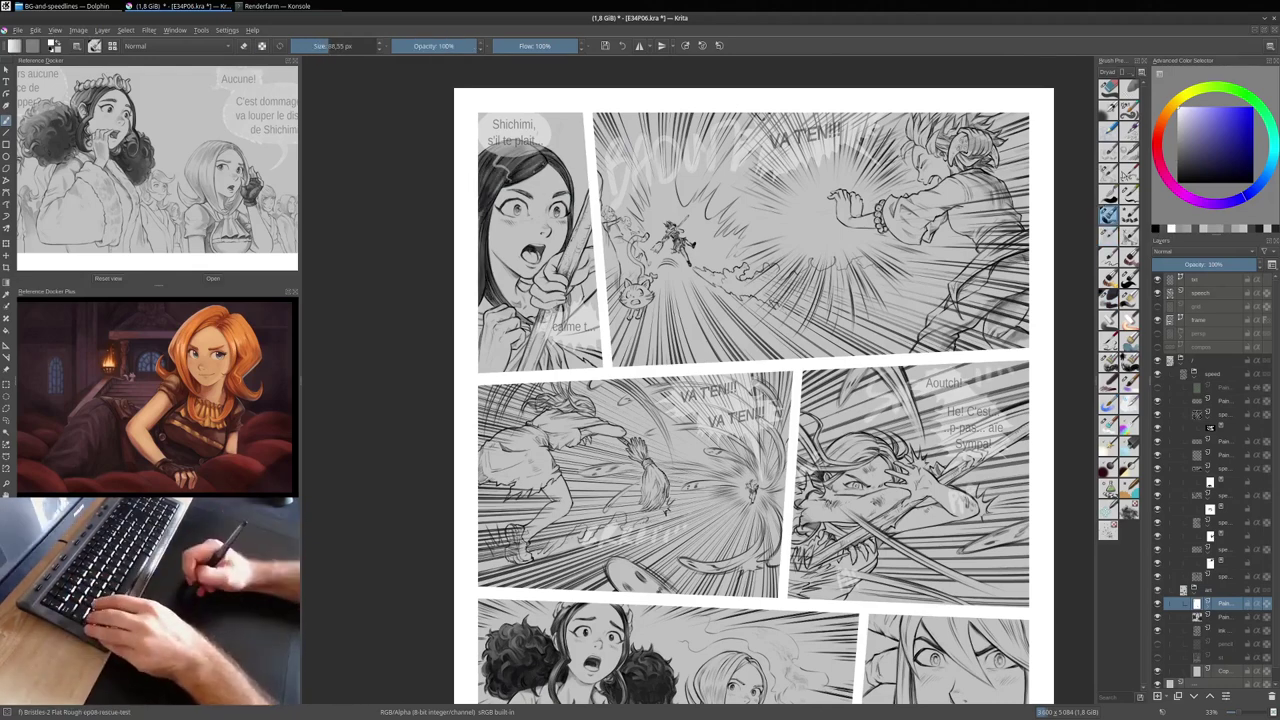
drag(760, 400, 771, 344)
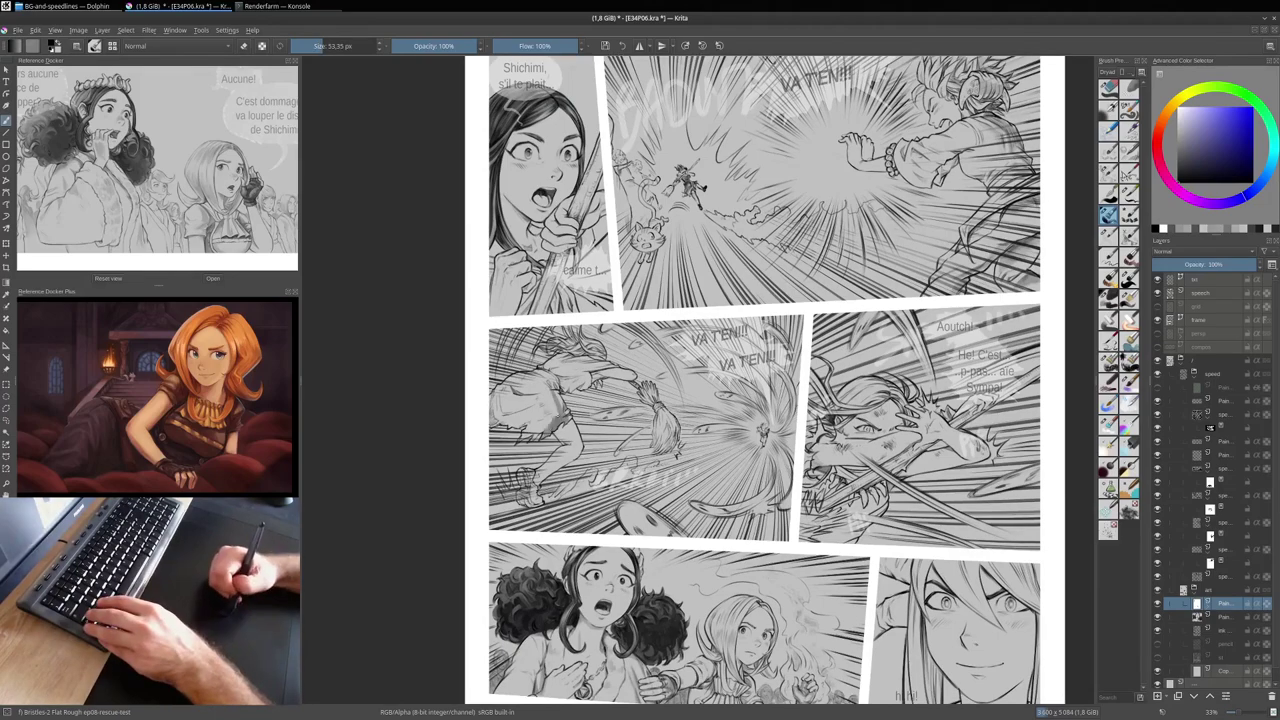
drag(760, 400, 615, 140)
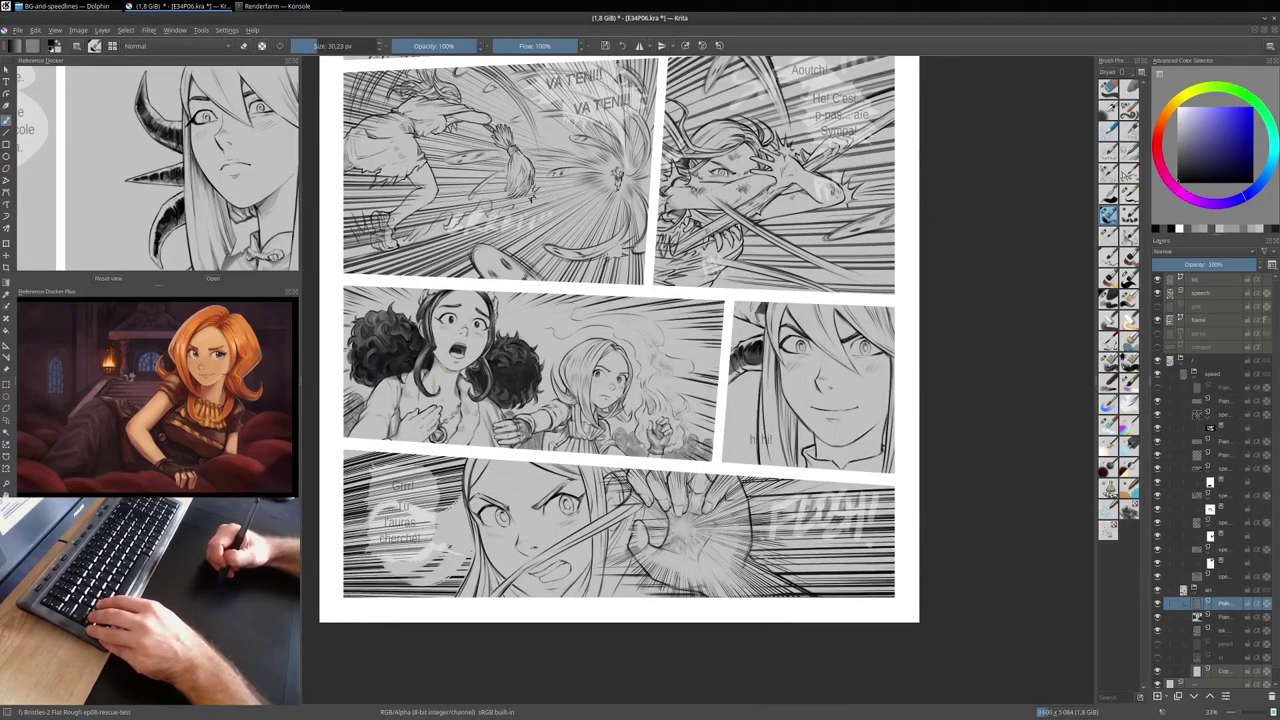
drag(760, 350, 826, 404)
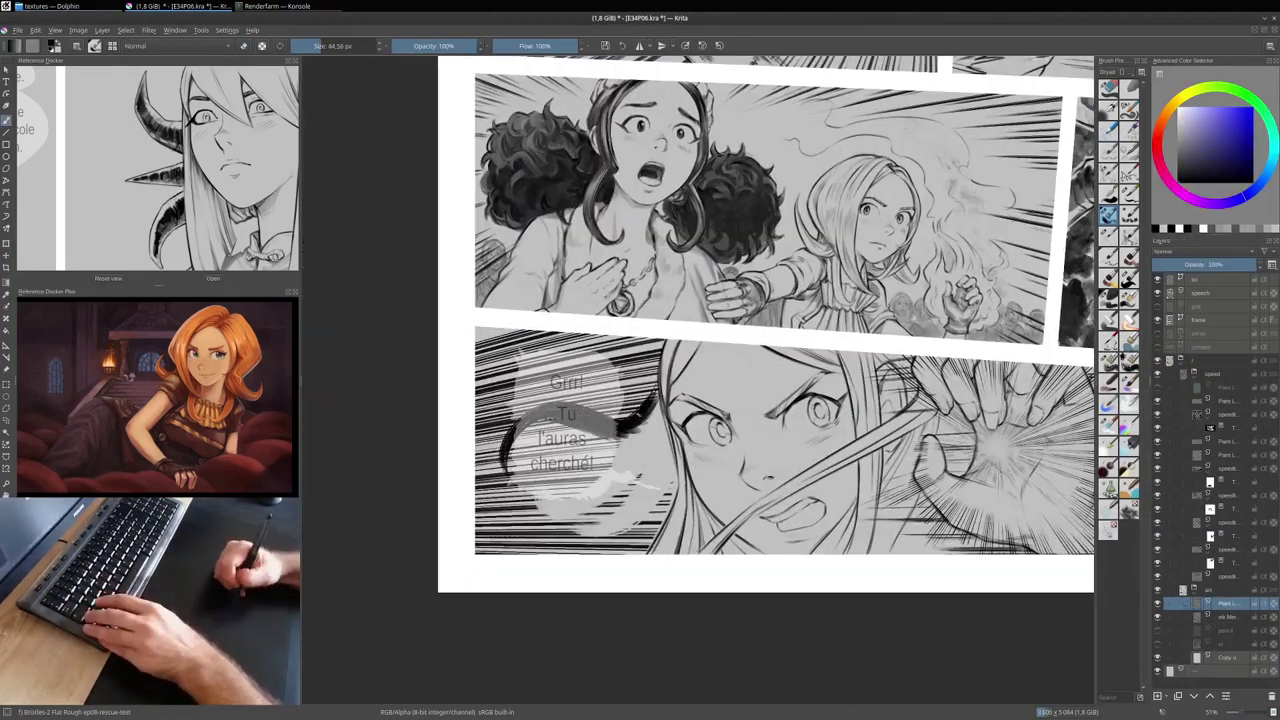
Step: Zoom into the bottom panel, check the drawing mirrored, and shrink the brush
drag(655, 425, 560, 540)
key(m)
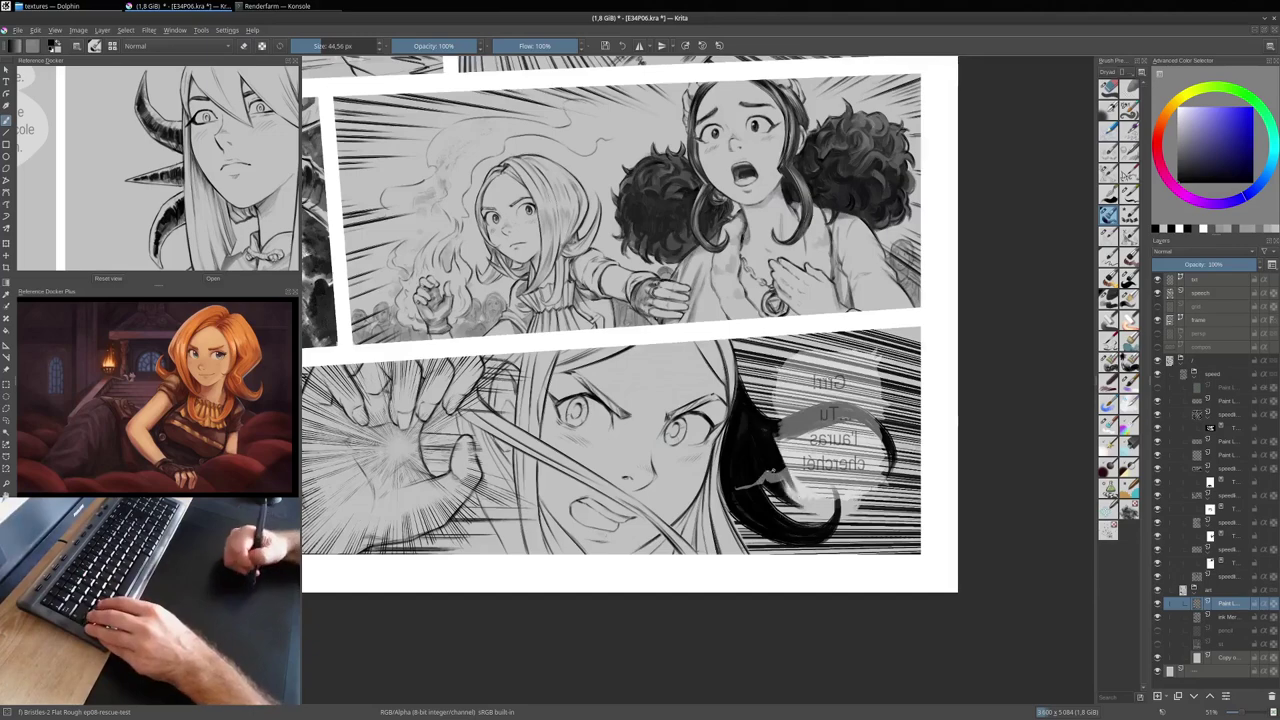
key(slash)
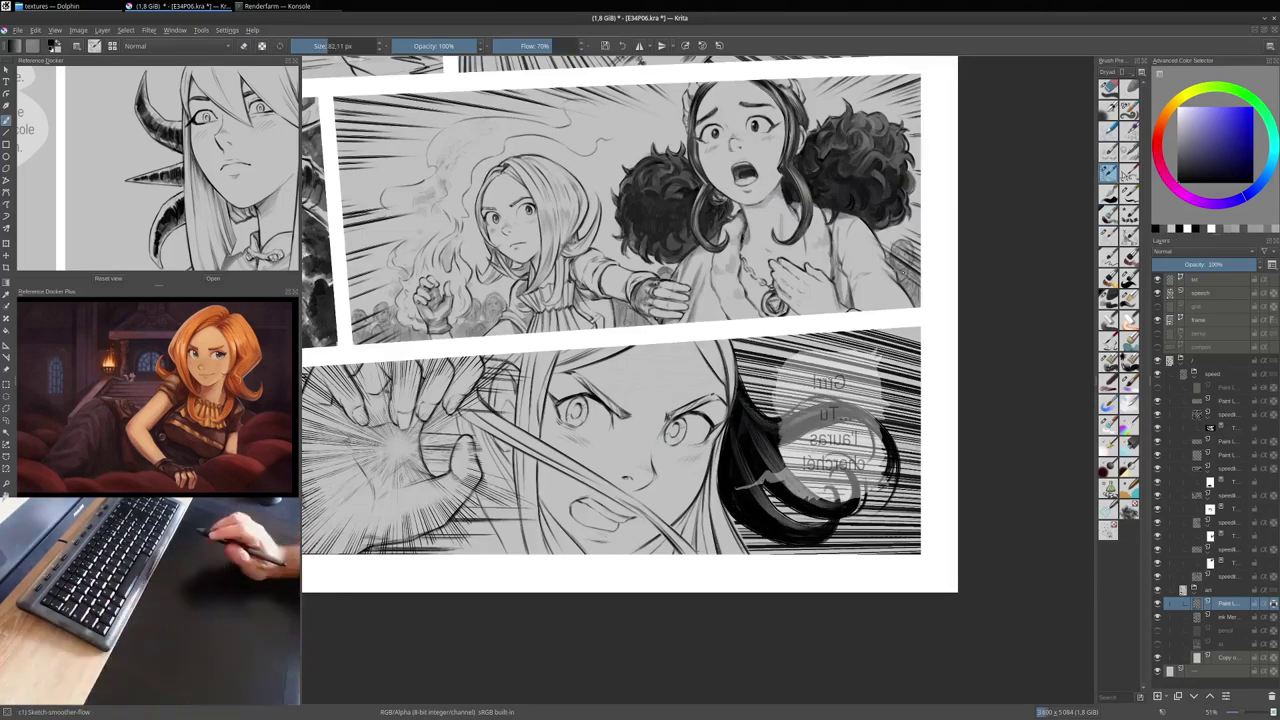
key(plus)
key(m)
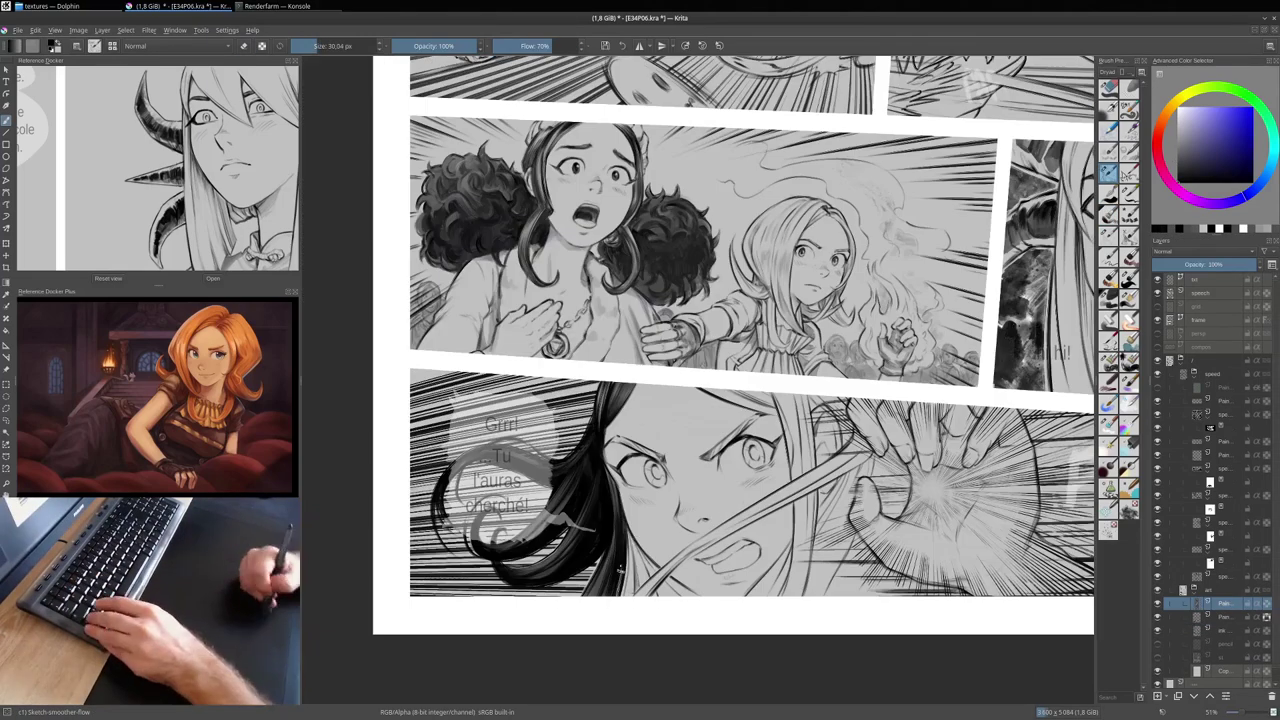
key(bracketleft)
key(bracketleft)
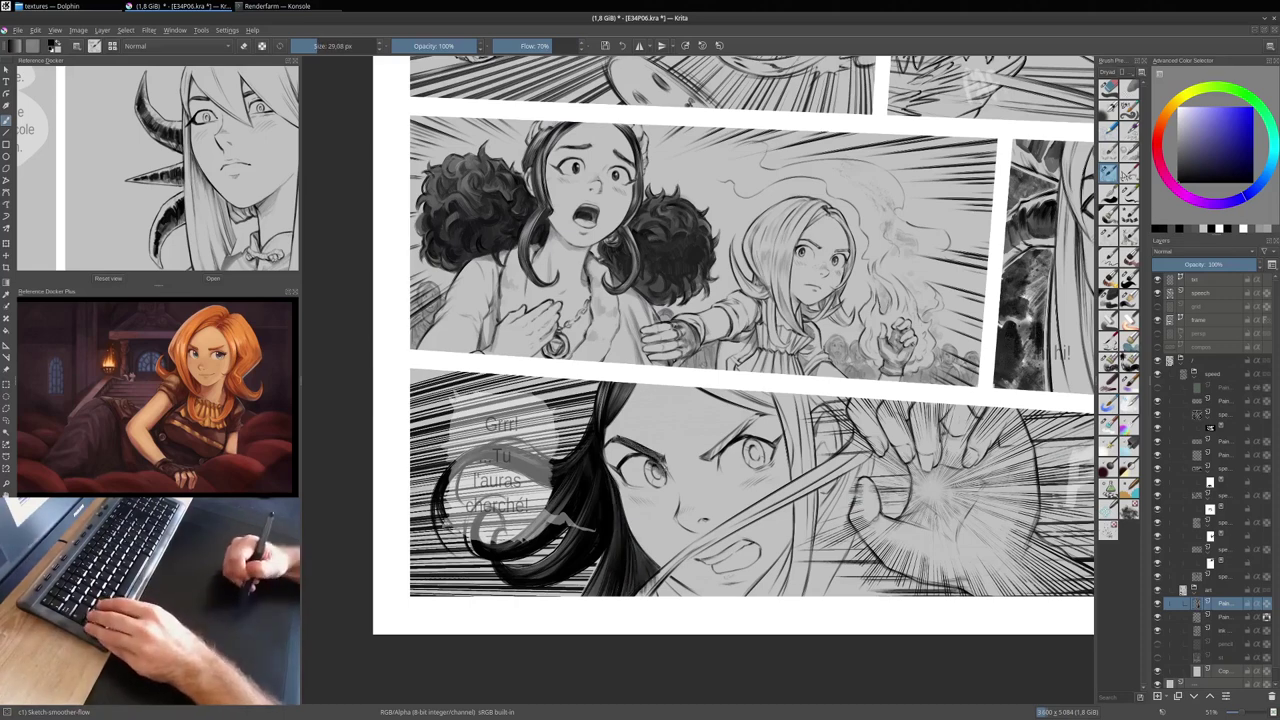
key(e)
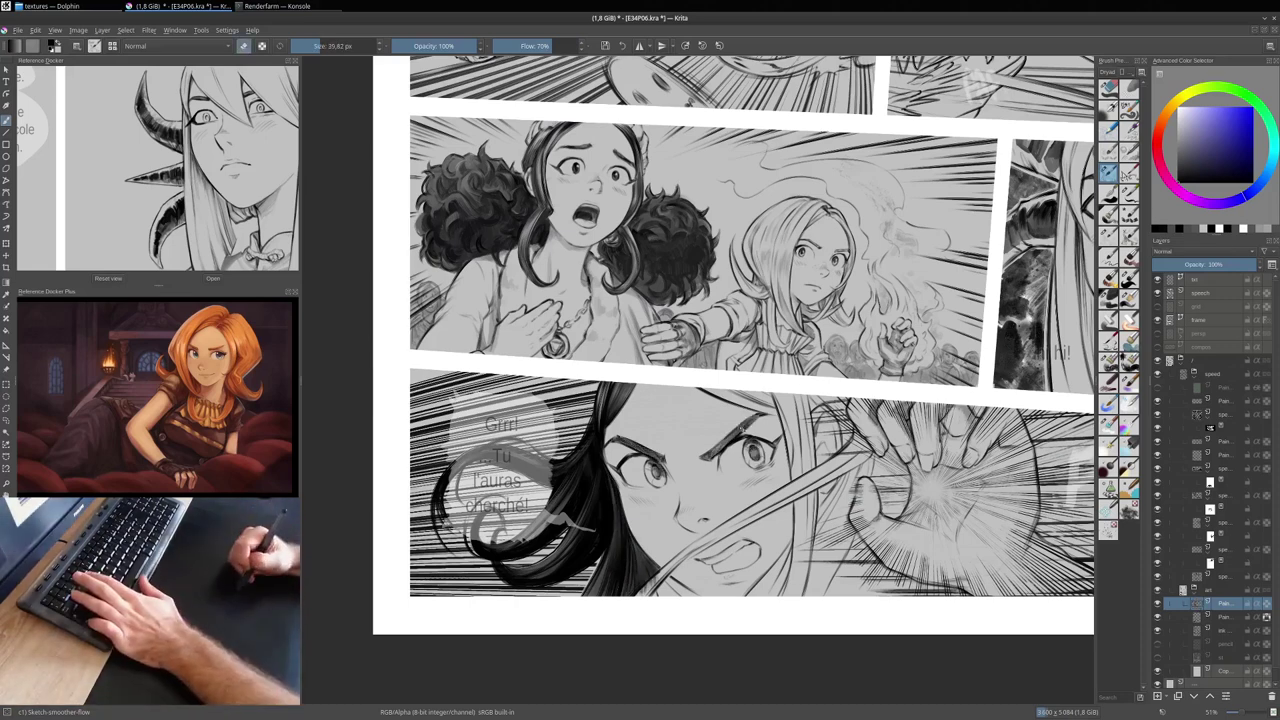
Step: Paint a long black hair strand sweeping across the bottom panel and level the view
mouse_move(640, 592)
mouse_down()
mouse_move(860, 442)
mouse_move(873, 398)
mouse_up()
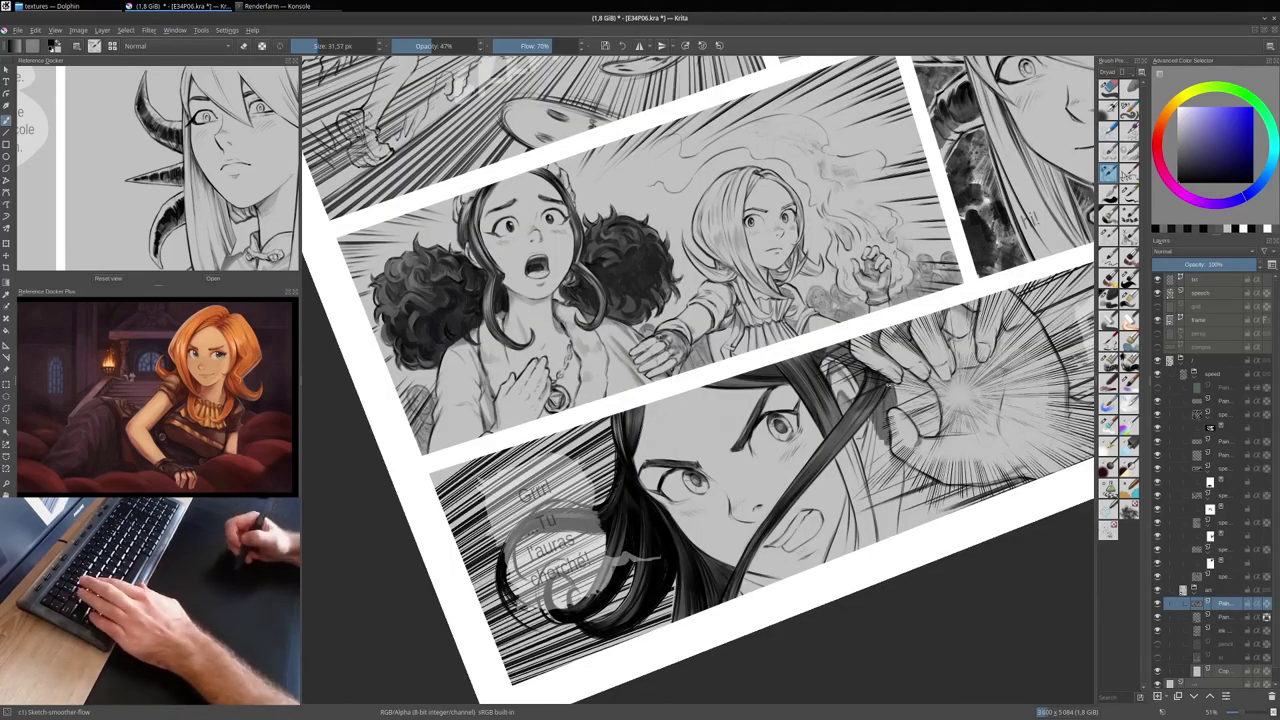
key(slash)
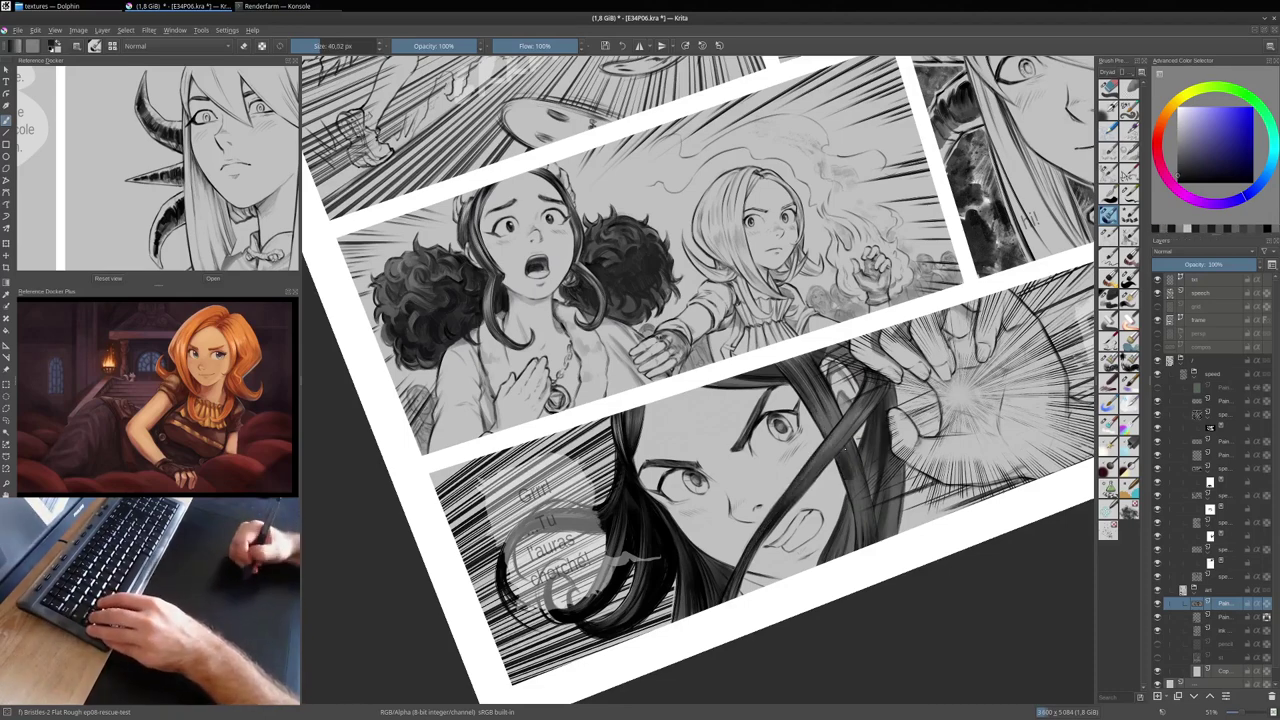
key(5)
key(slash)
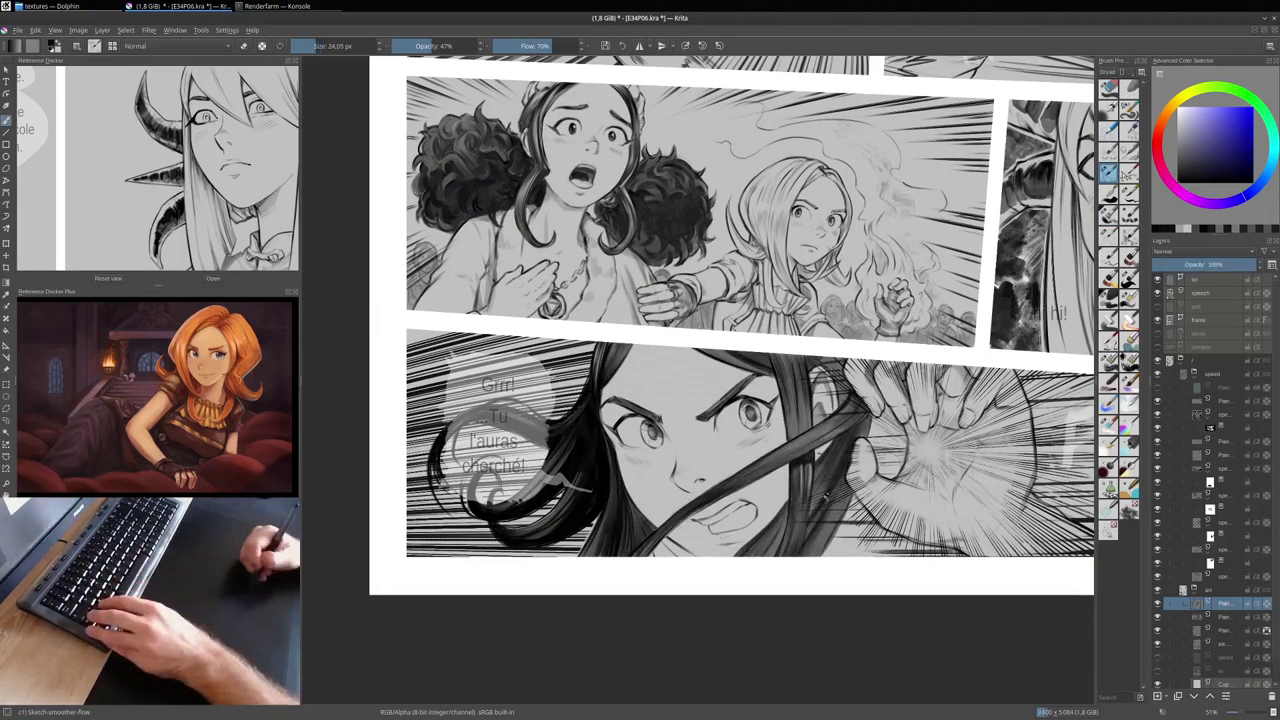
Step: Paint dark hair on the Aoutch panel character with a smaller, lower-opacity Bristles-2 Flat Rough brush
key(5)
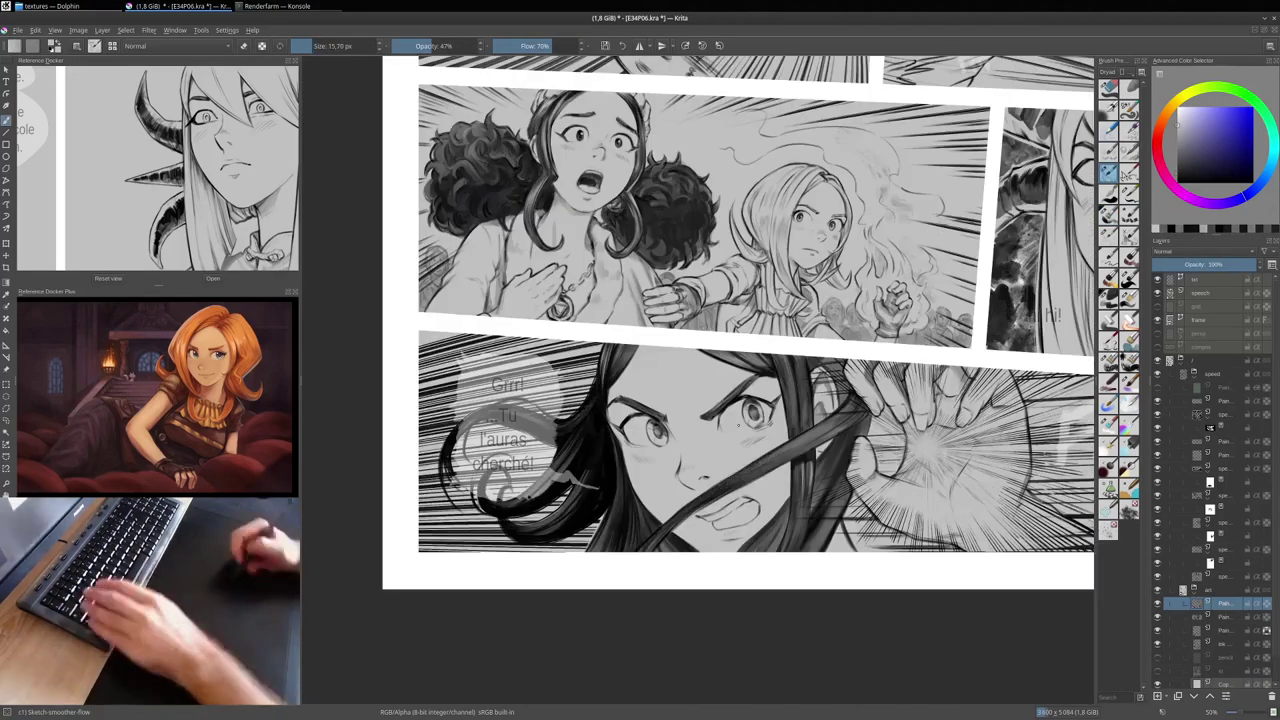
key(2)
key(e)
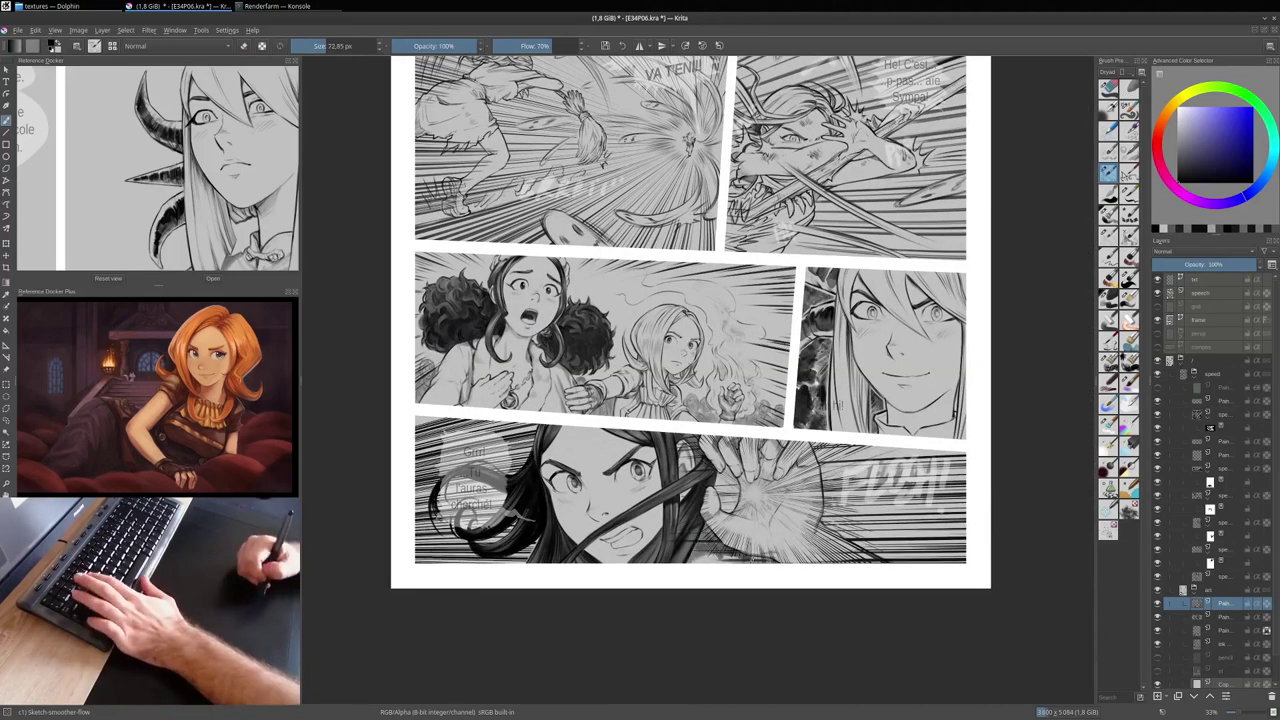
key(plus)
key(slash)
key(2)
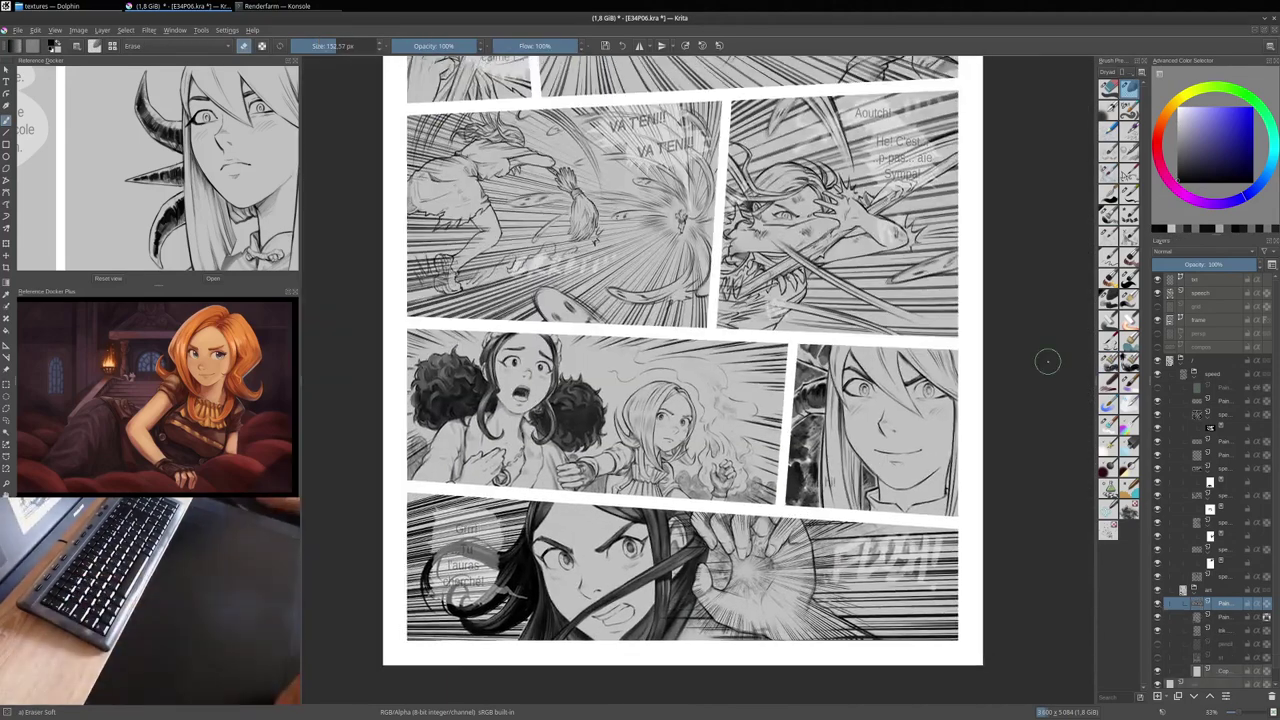
key(plus)
key(i)
key(bracketleft)
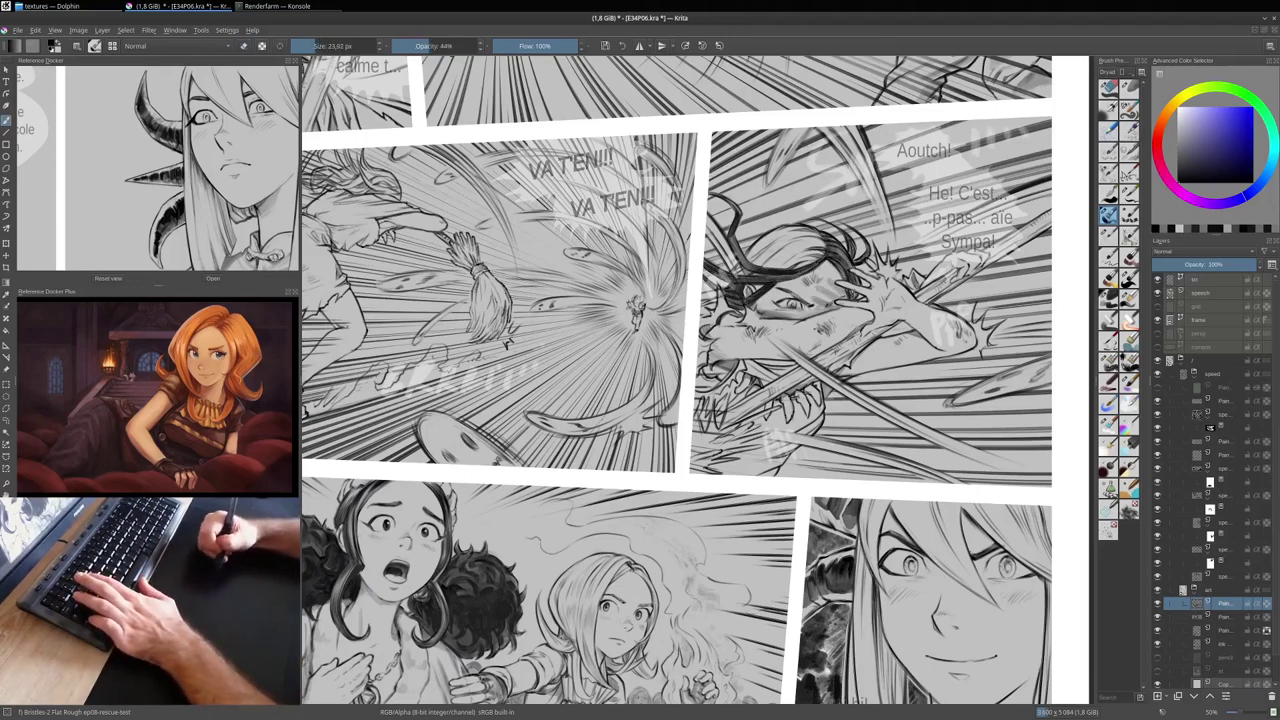
drag(826, 230, 760, 268)
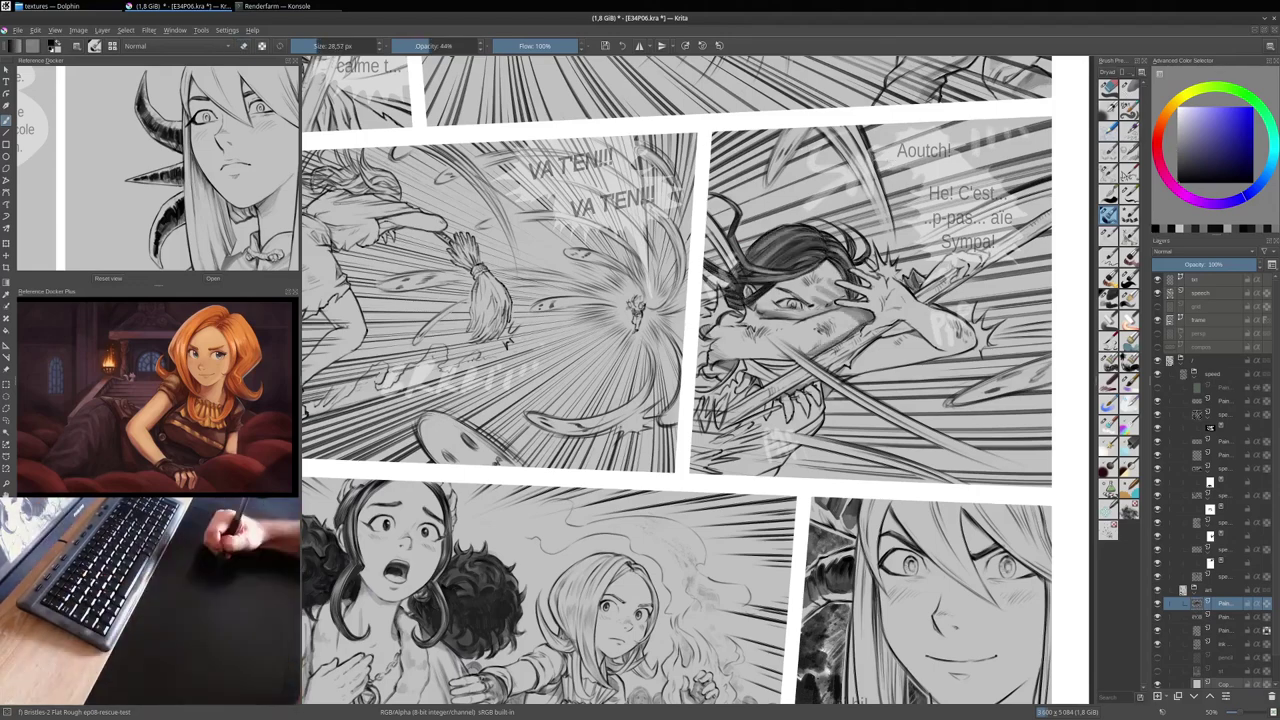
Step: Shade the second-row characters with a low-opacity sketch brush on a rotated canvas, then level the page
key(minus)
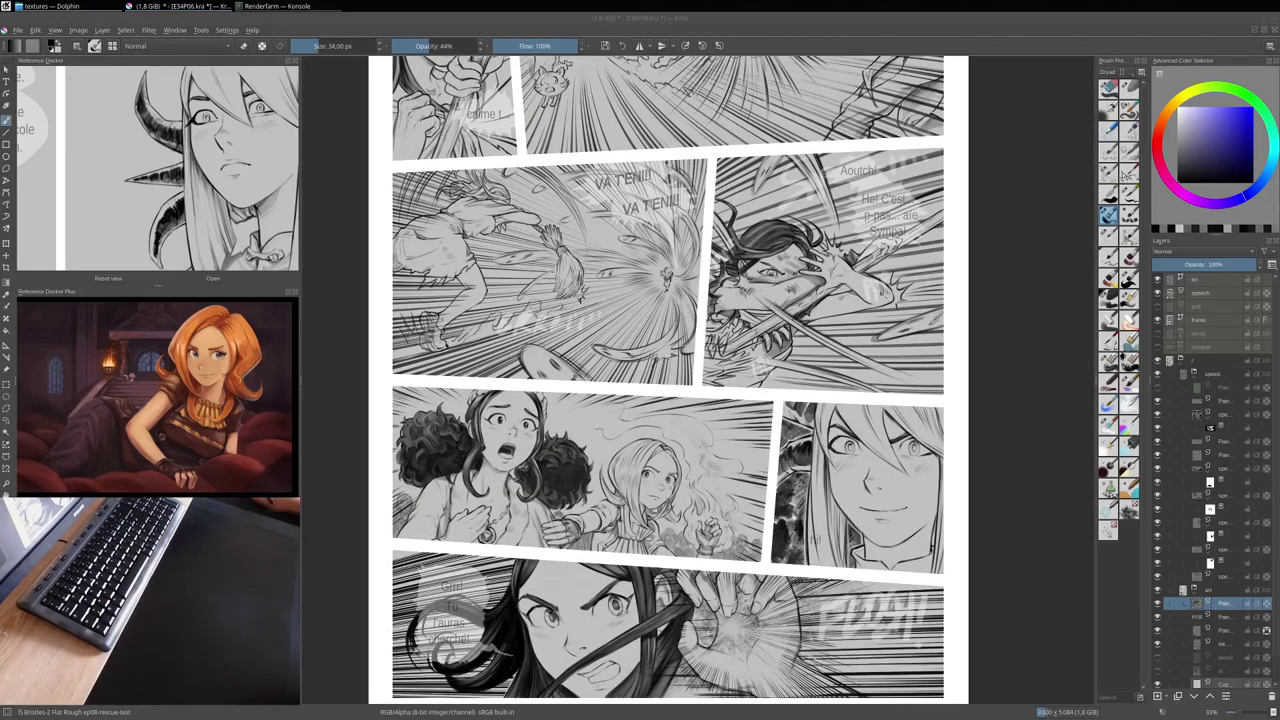
key(bracketright)
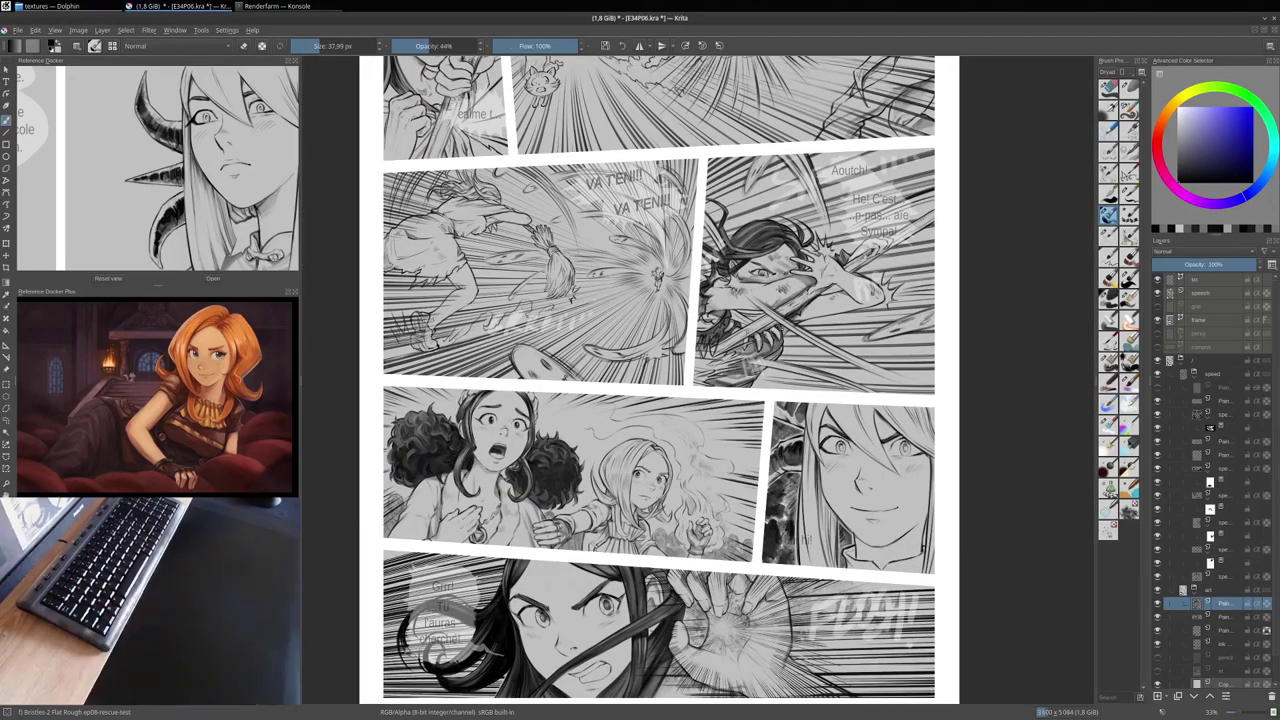
key(plus)
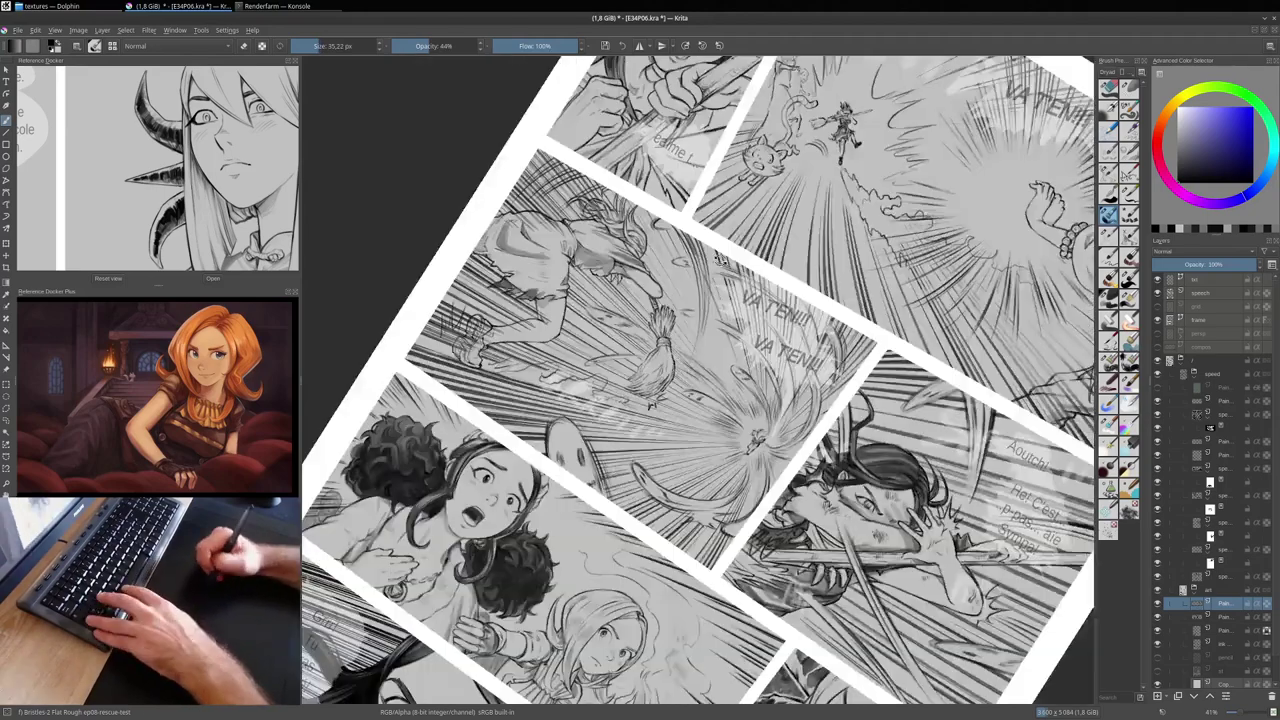
key(4)
key(4)
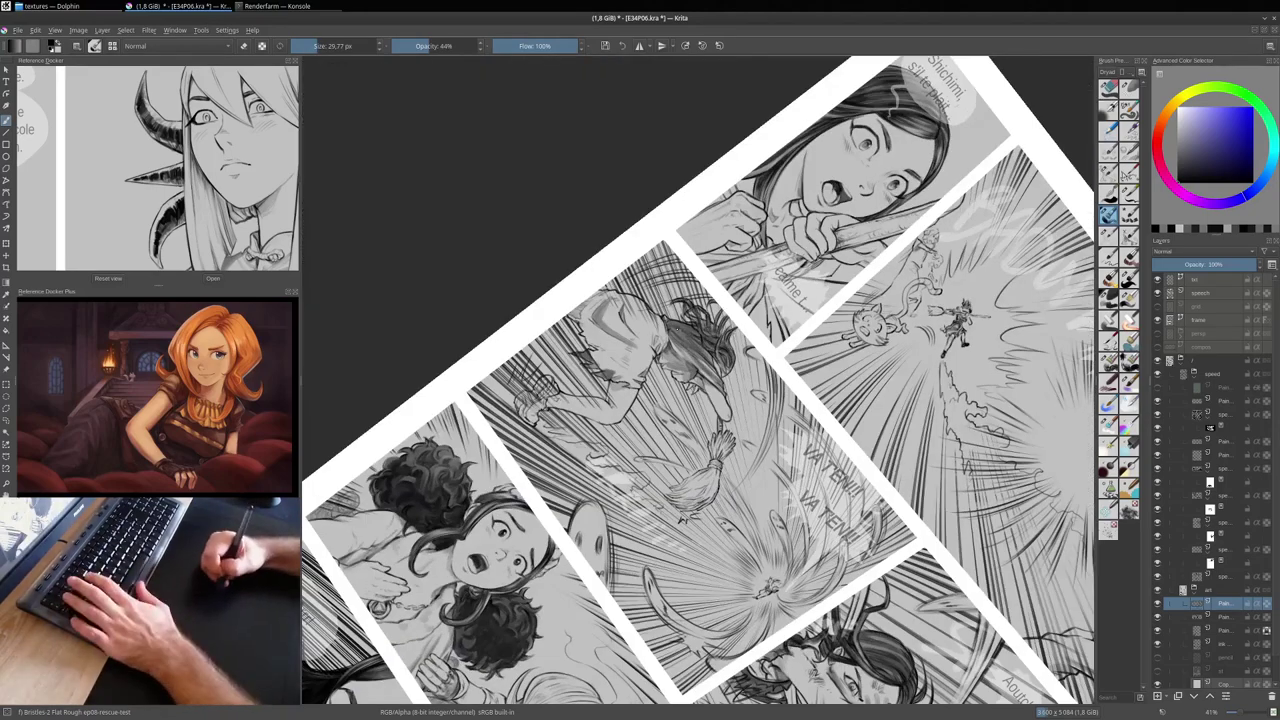
key(4)
key(4)
key(4)
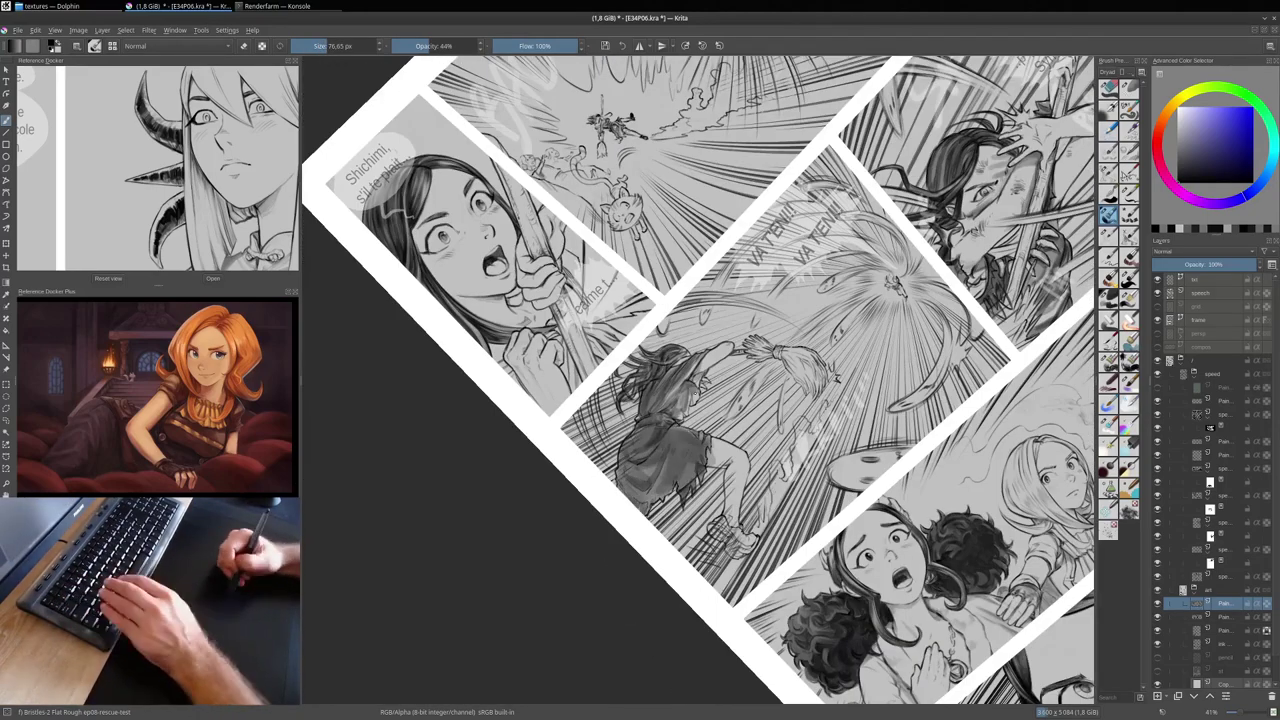
key(5)
key(slash)
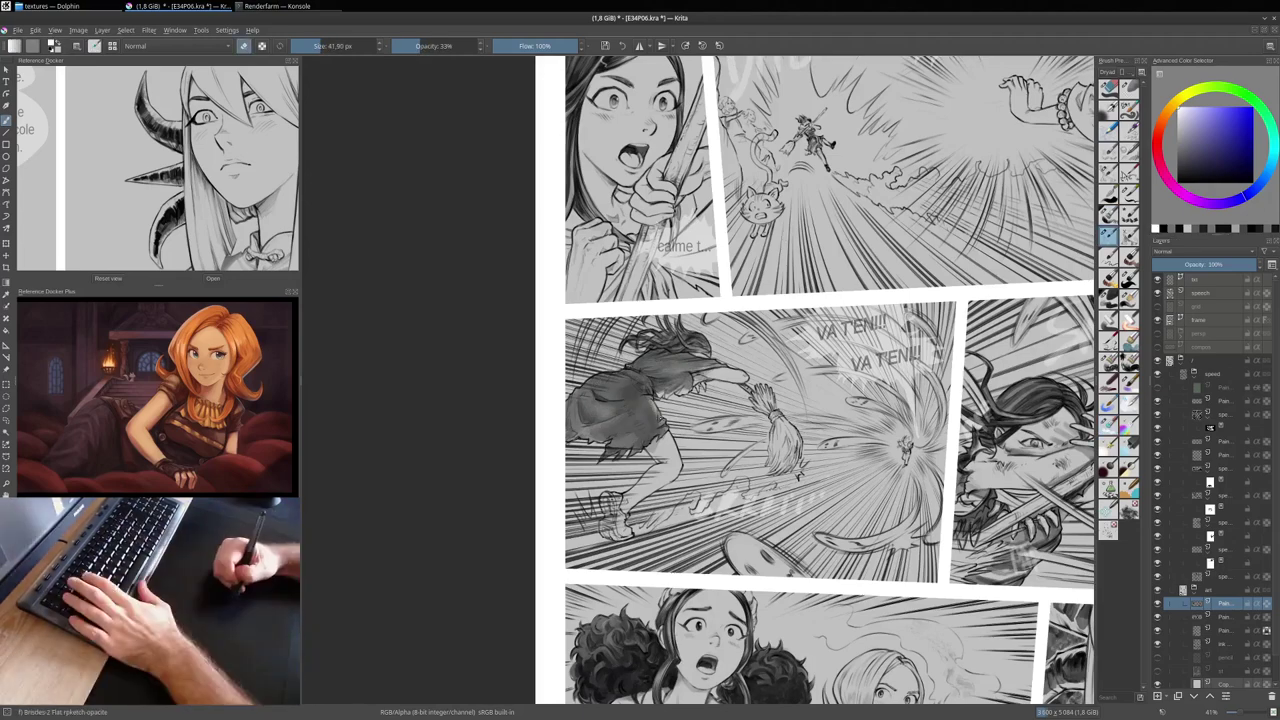
key(4)
key(4)
key(4)
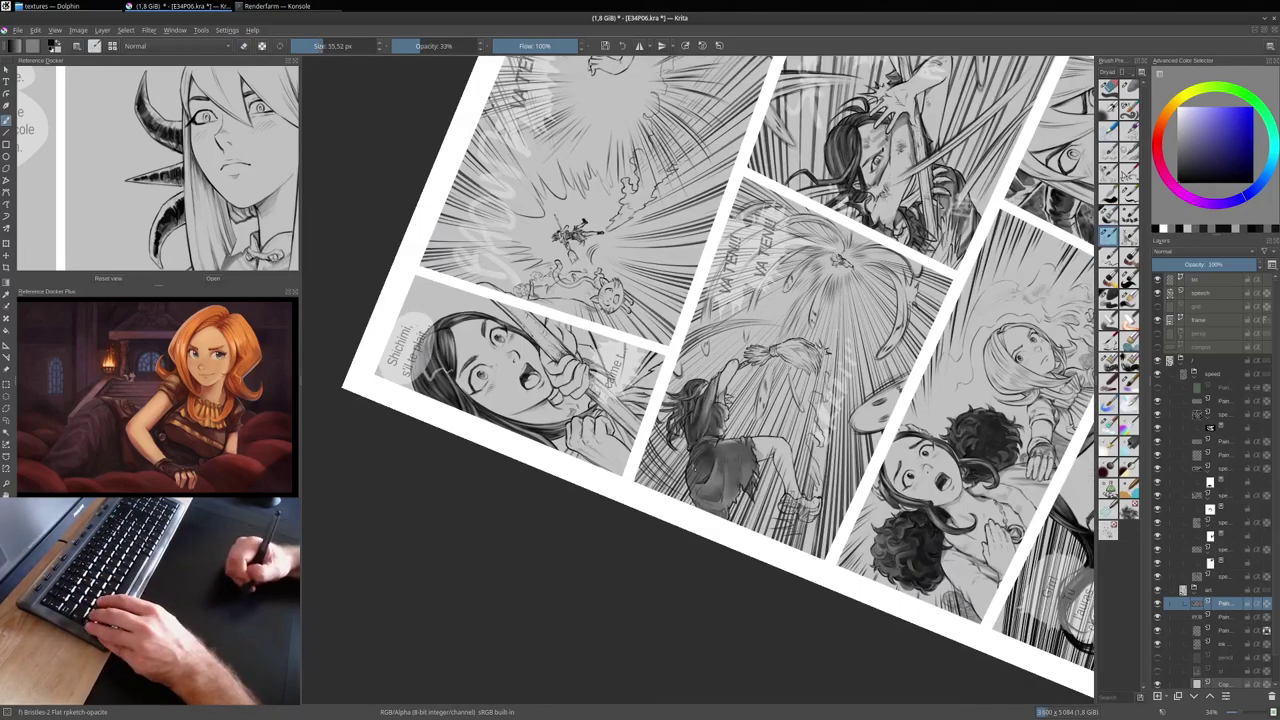
key(bracketleft)
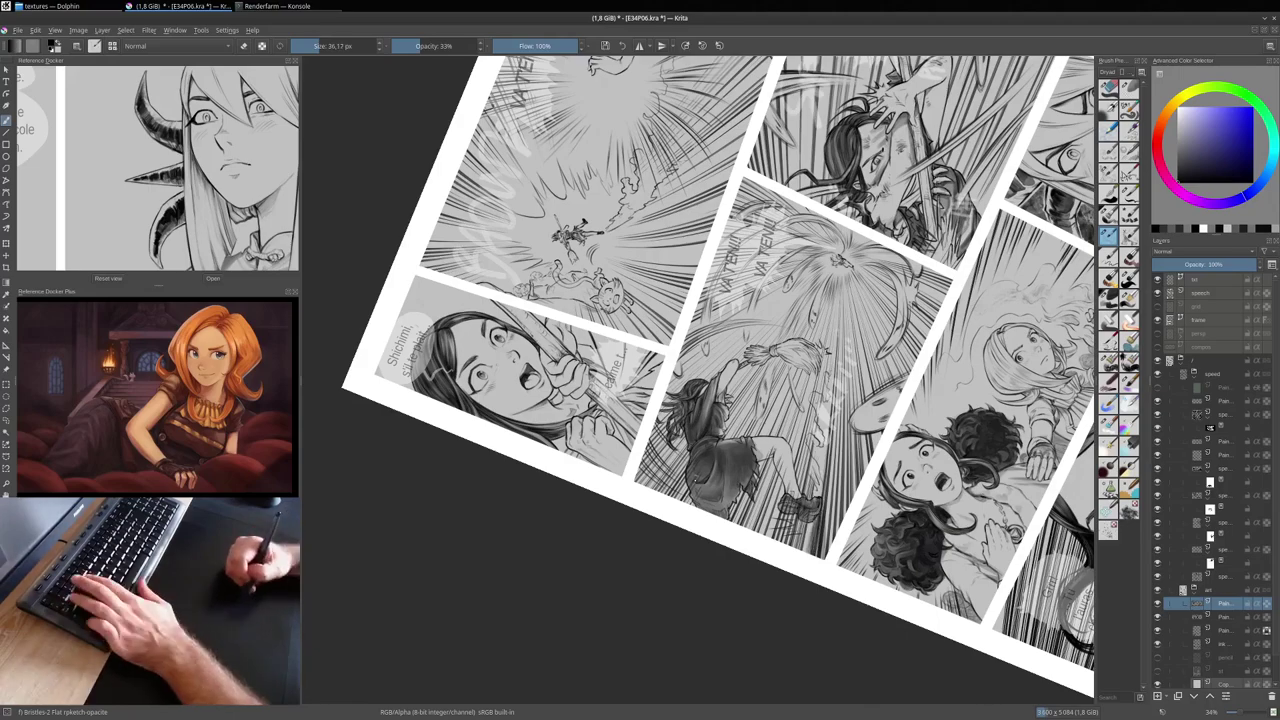
key(5)
key(2)
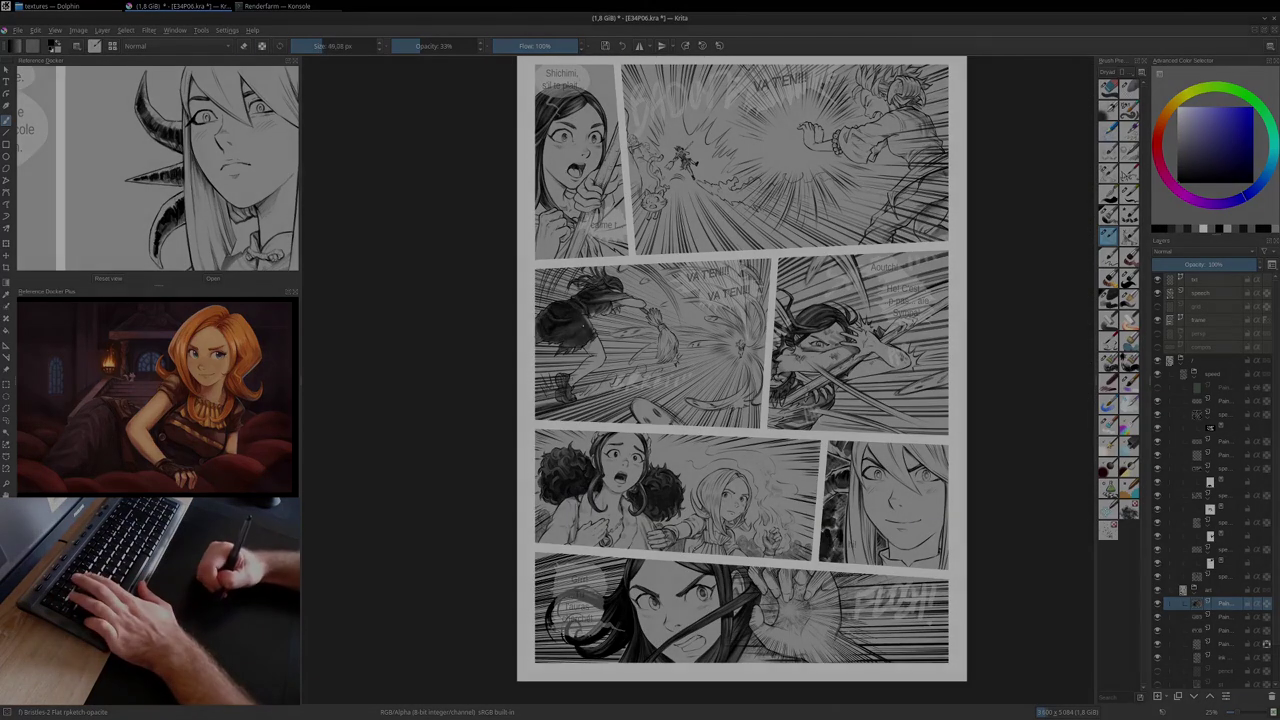